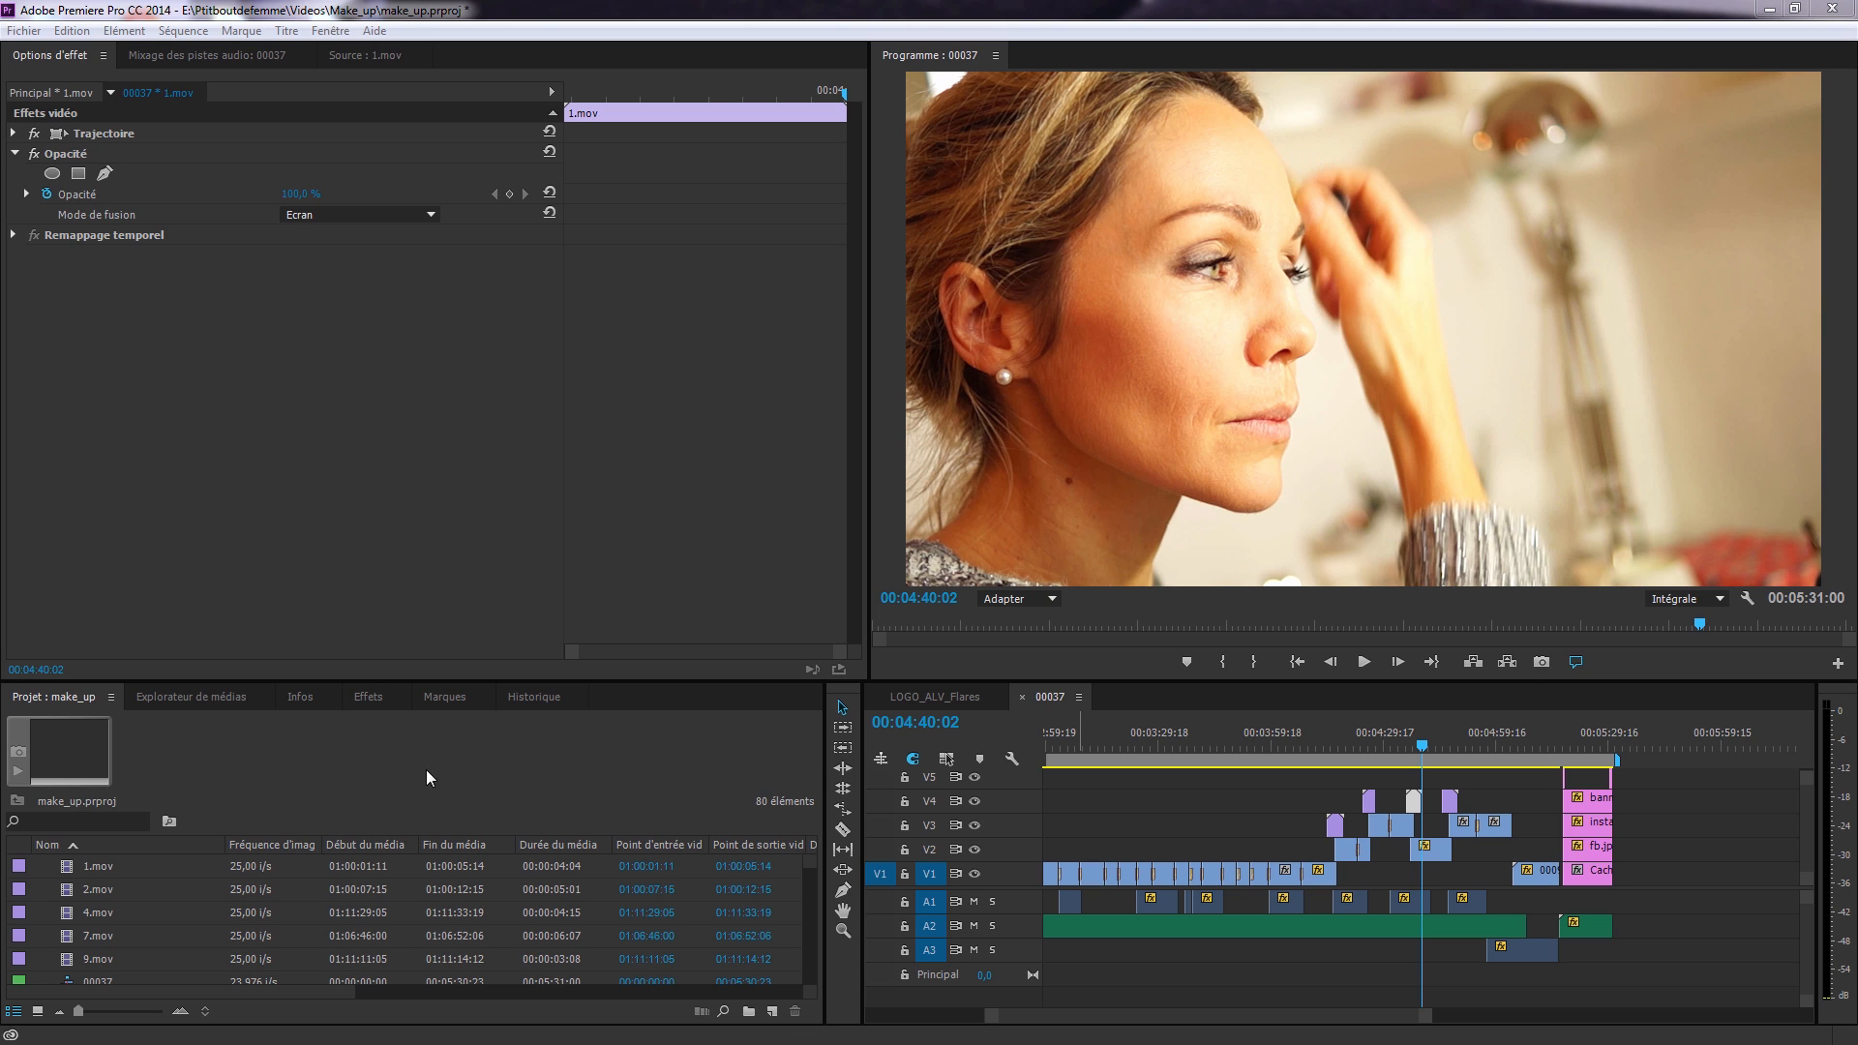
Look through the Fondu video transitions in the effects library, and return to the project's media list.
click(368, 697)
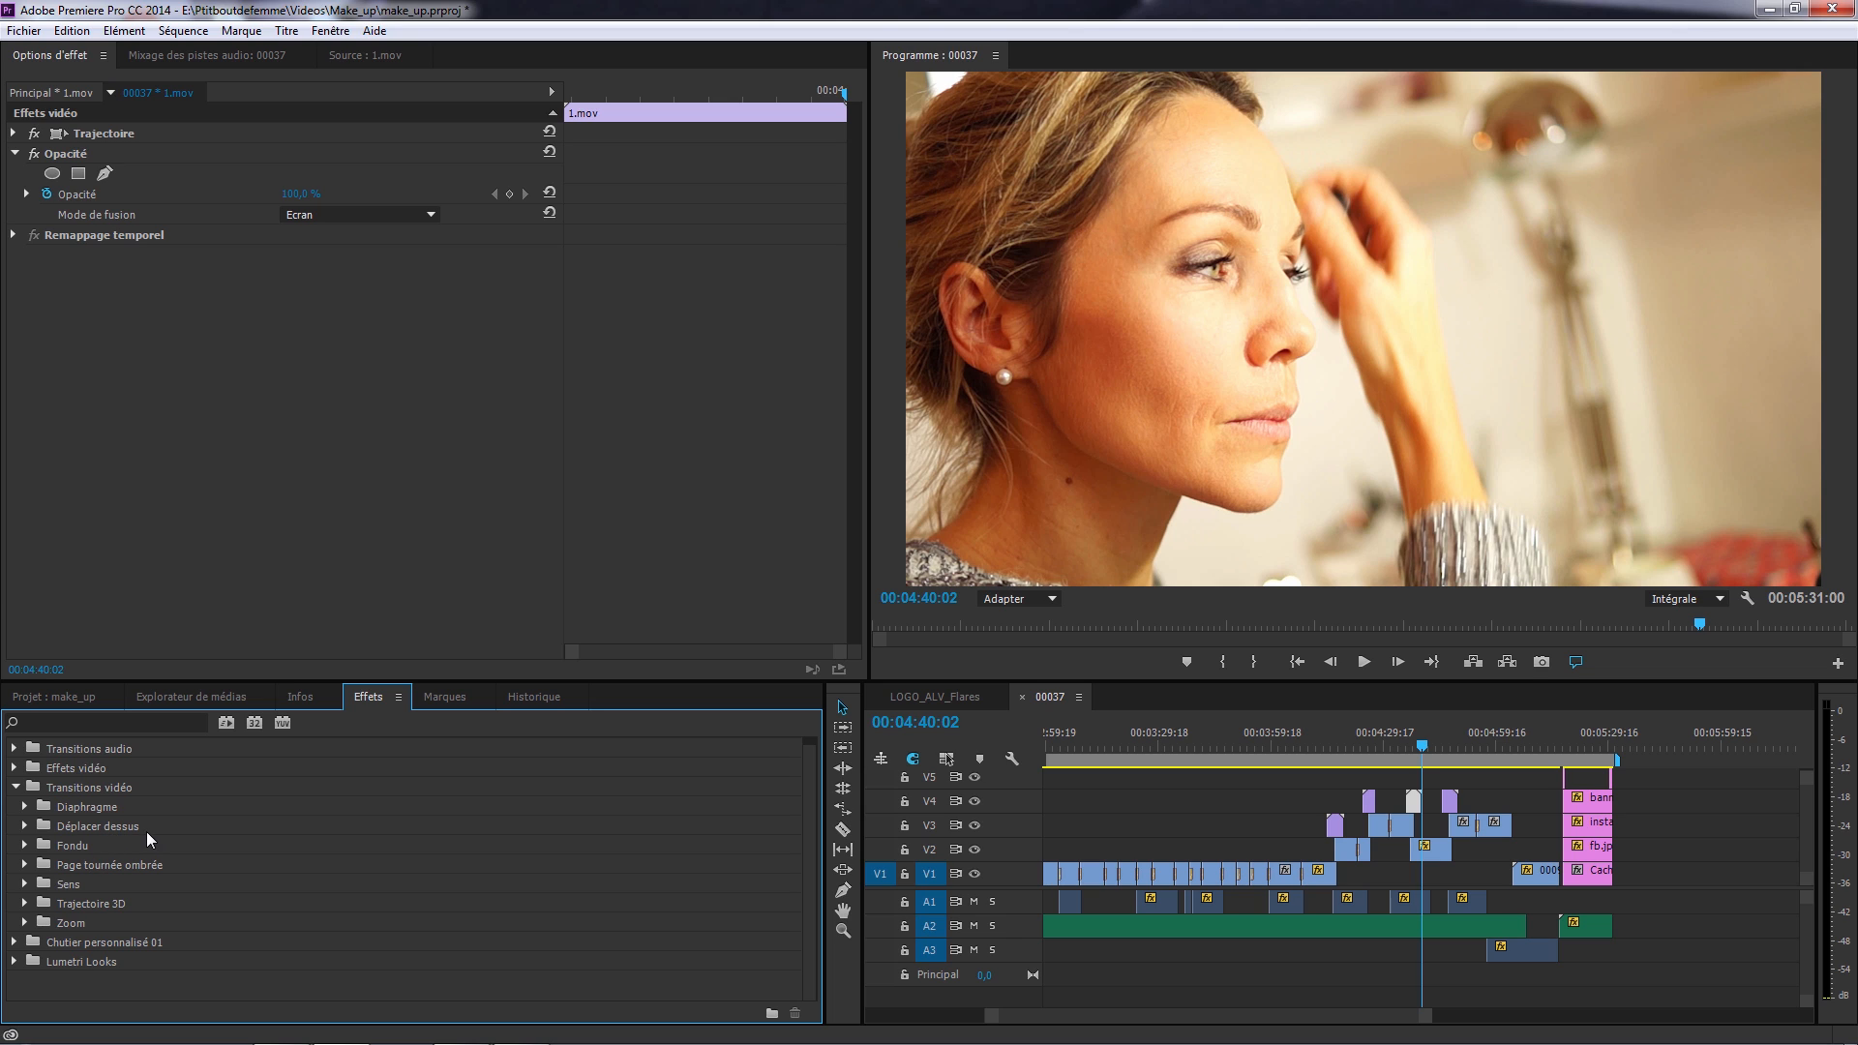
click(24, 844)
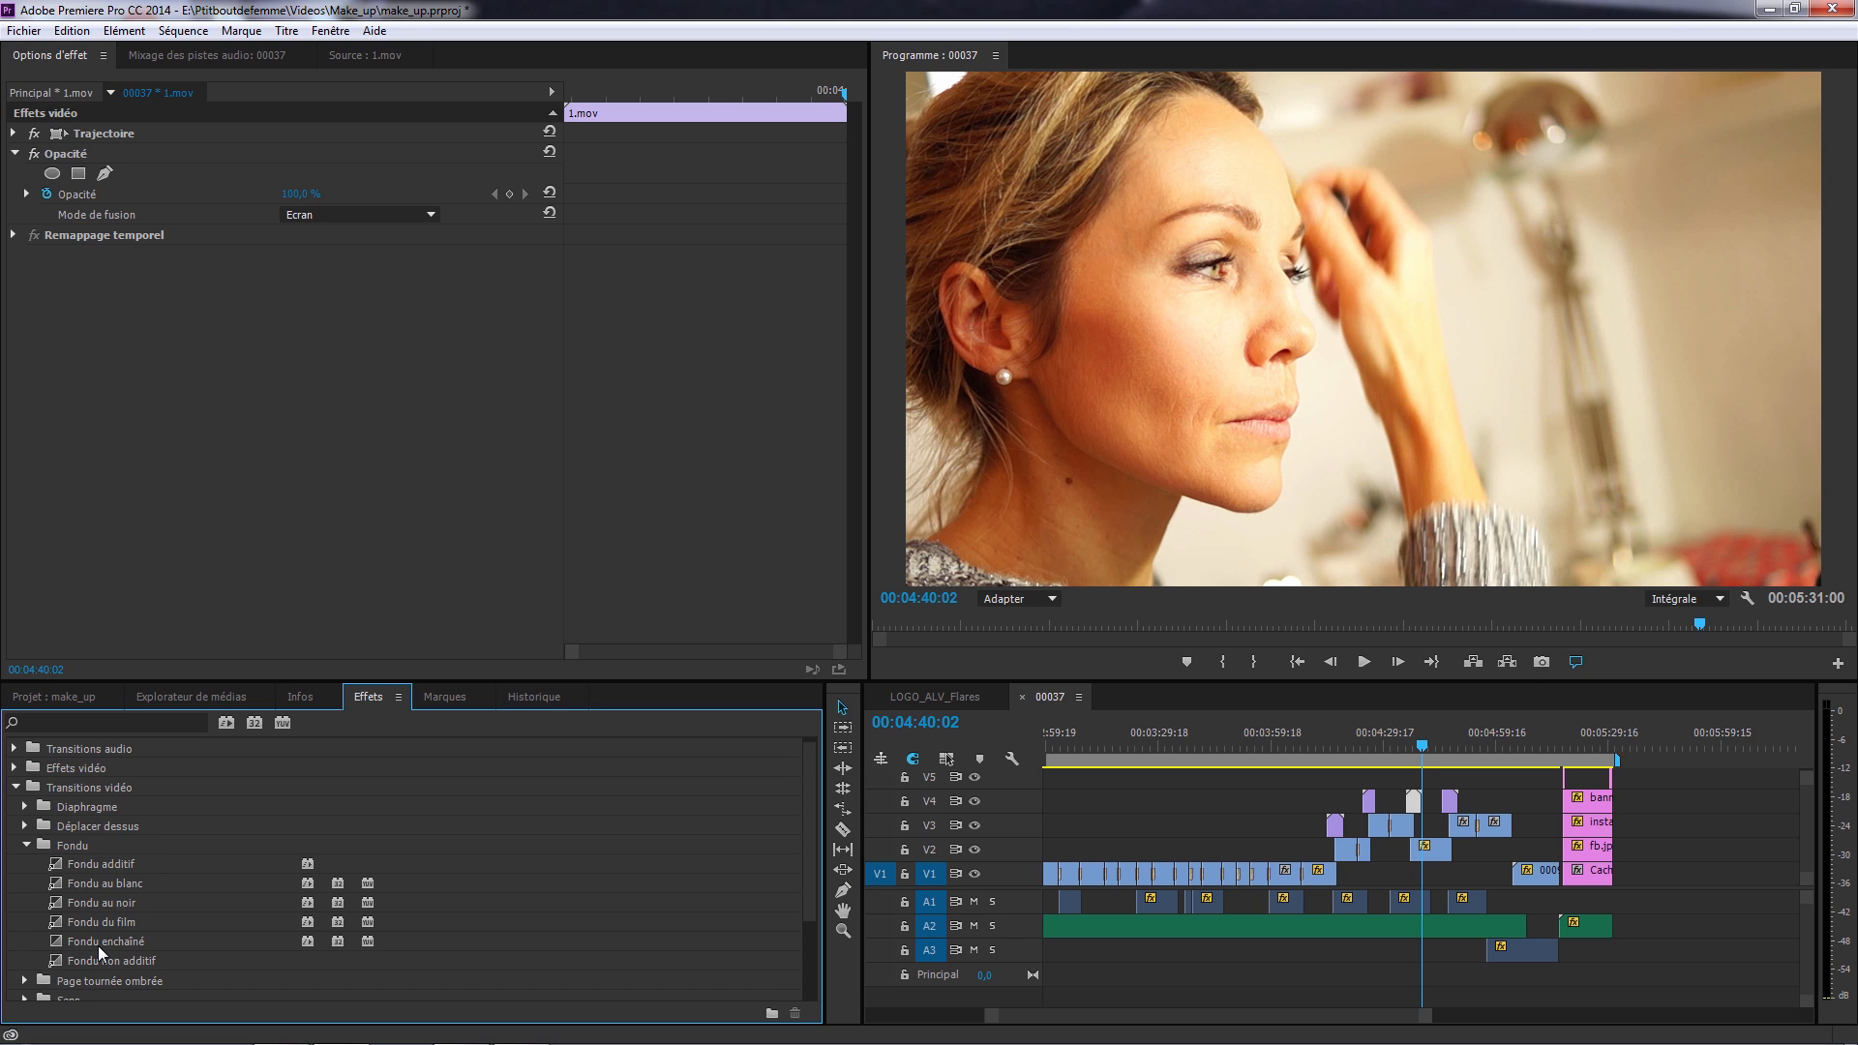
click(26, 846)
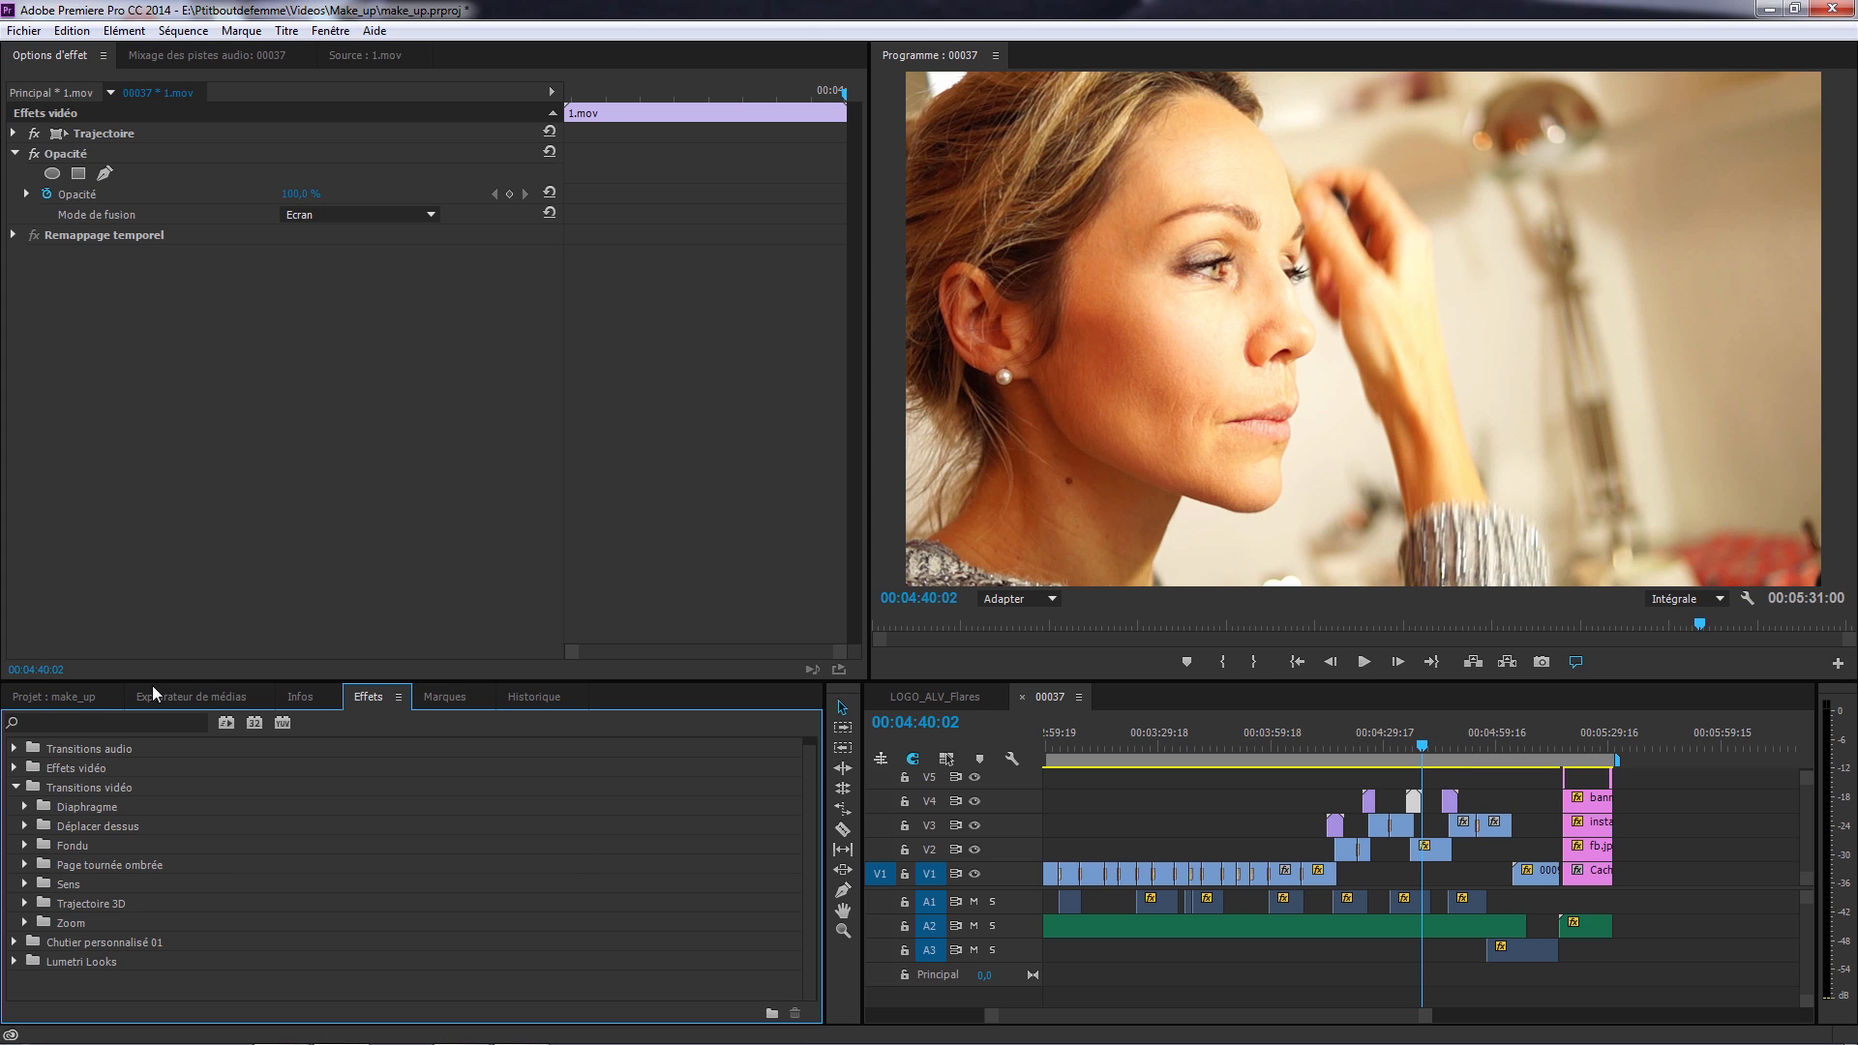
click(82, 697)
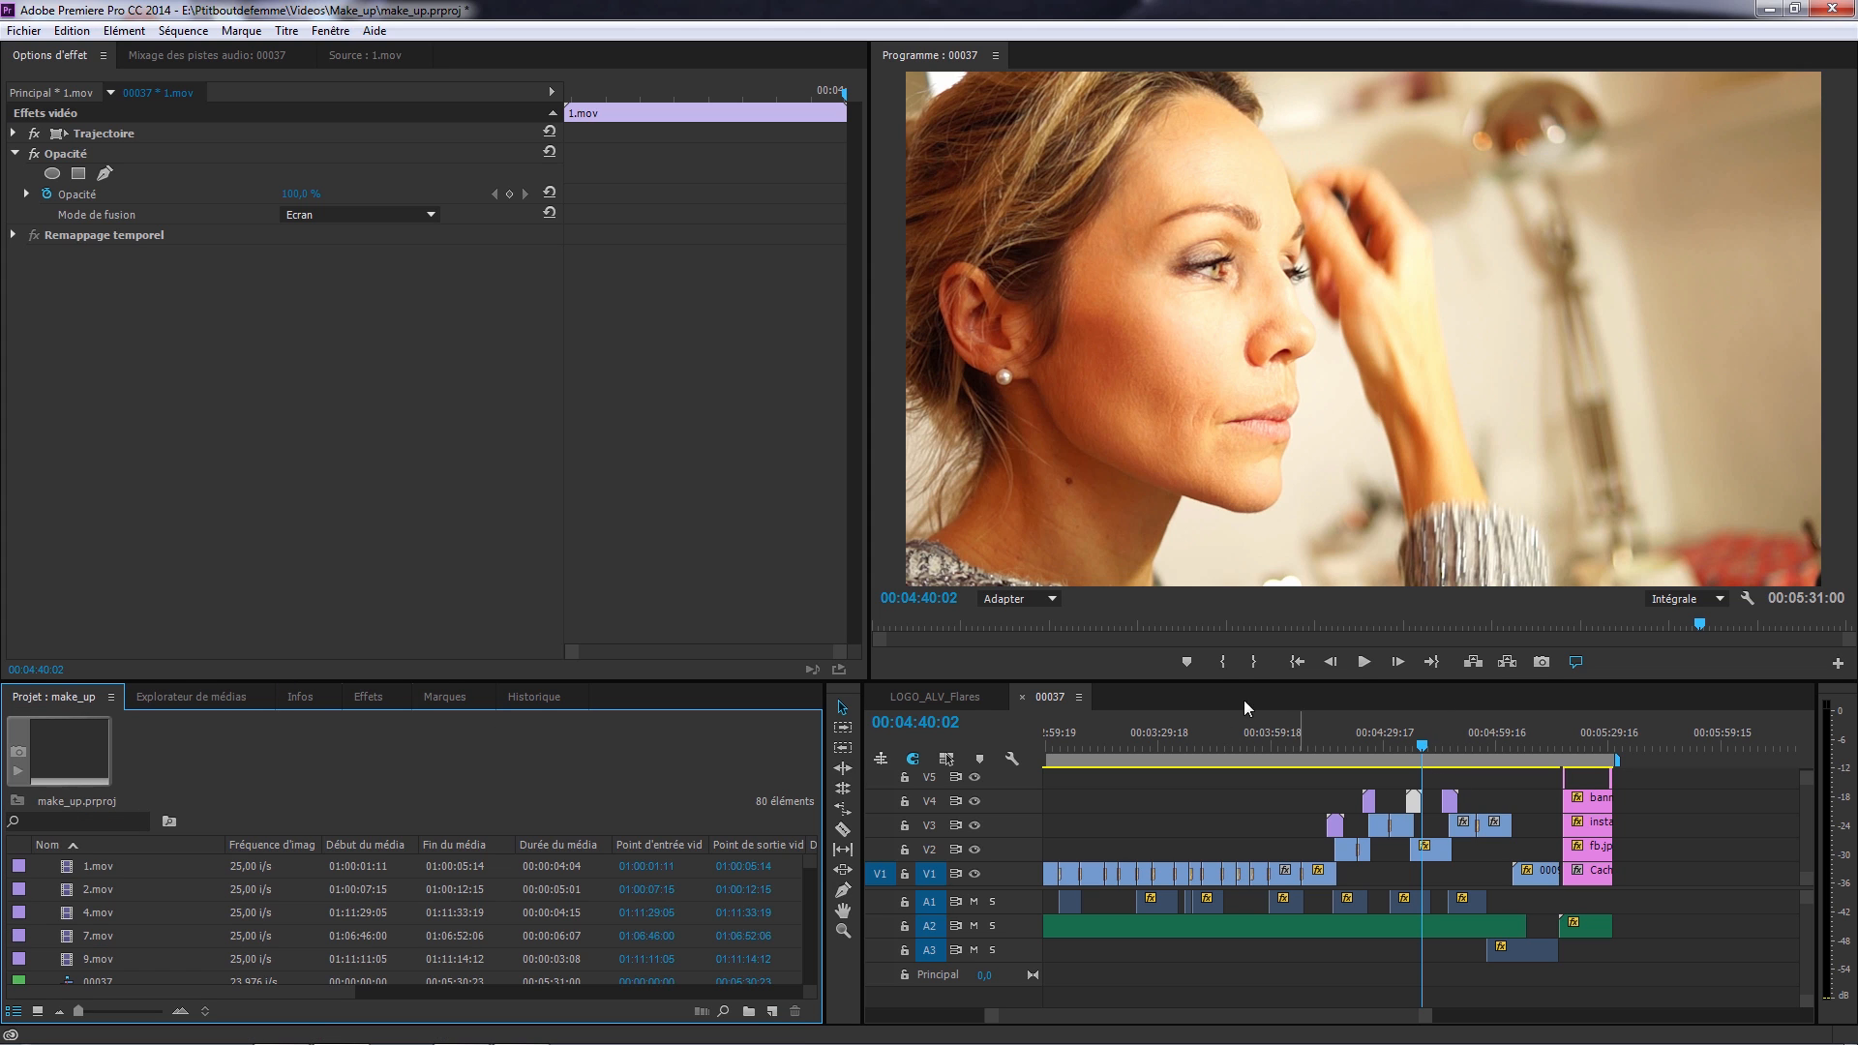
Scrub sequence 00037 back to 00:04:36:08 and preview the light-leak clip 1.mov in the source monitor.
click(1408, 747)
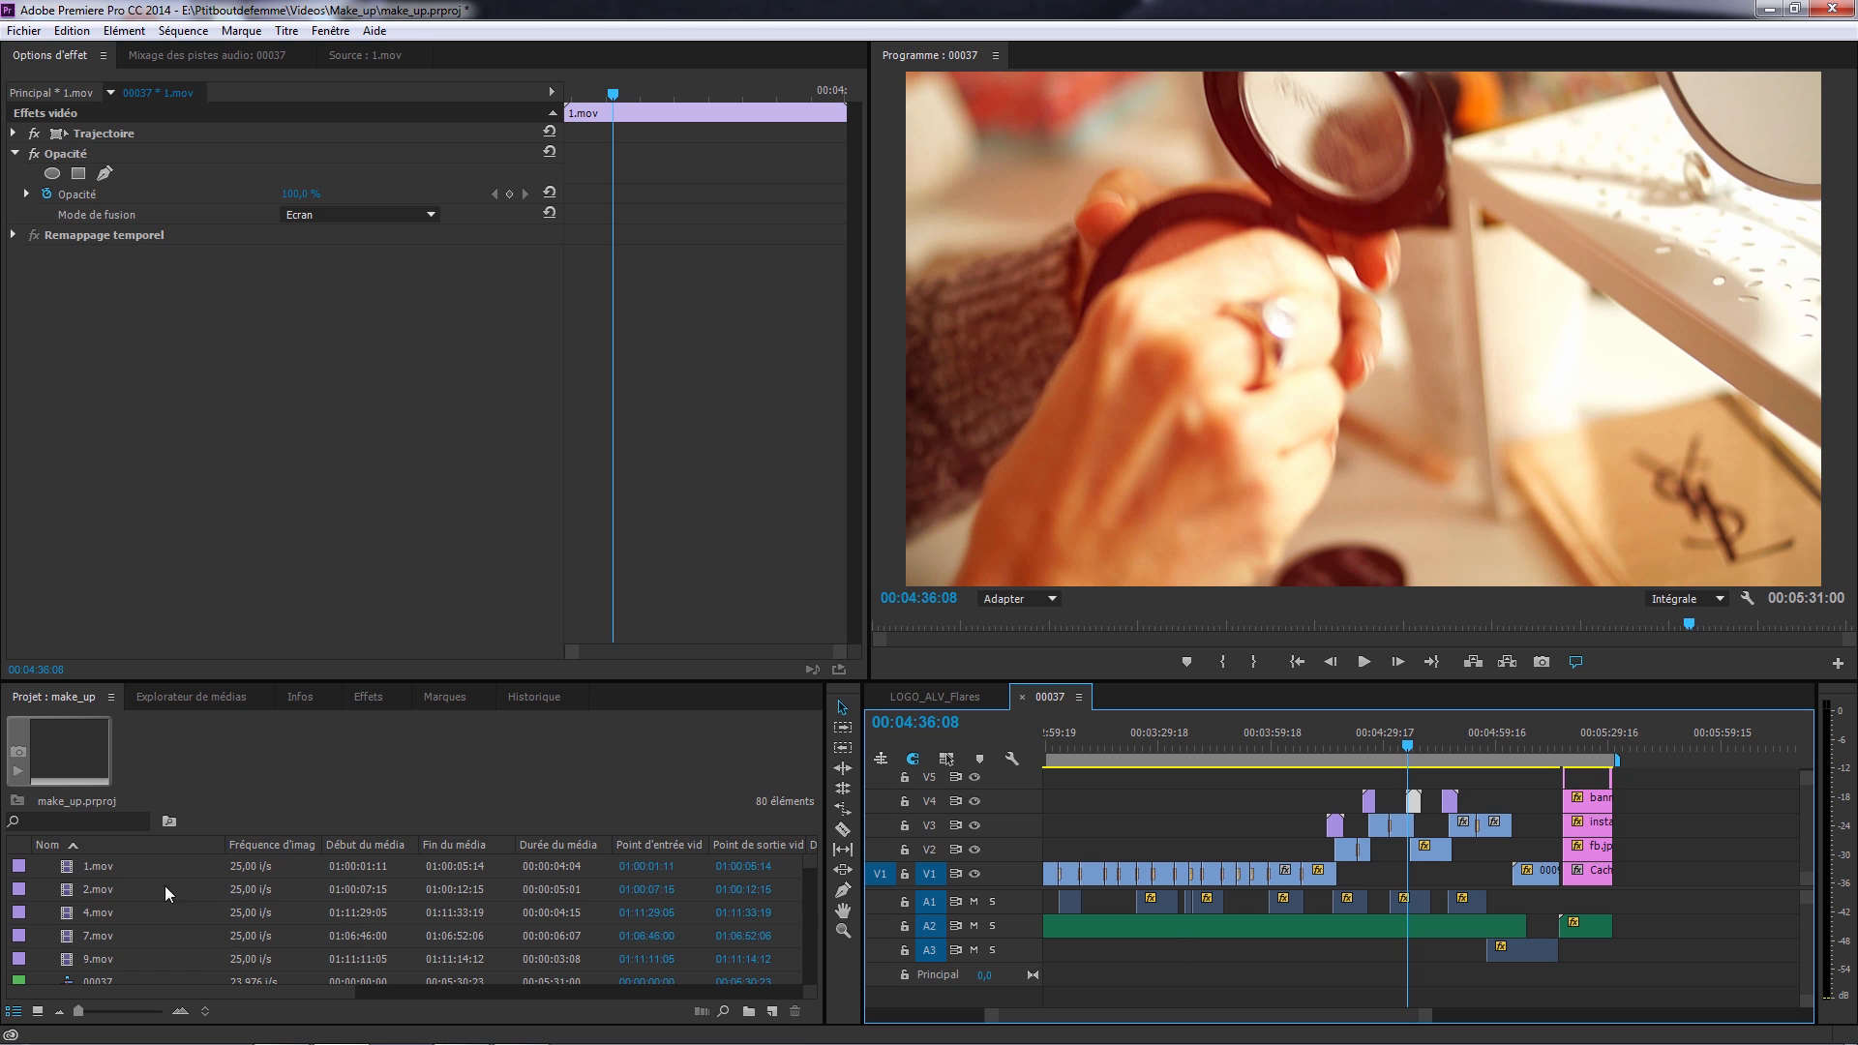
double_click(101, 869)
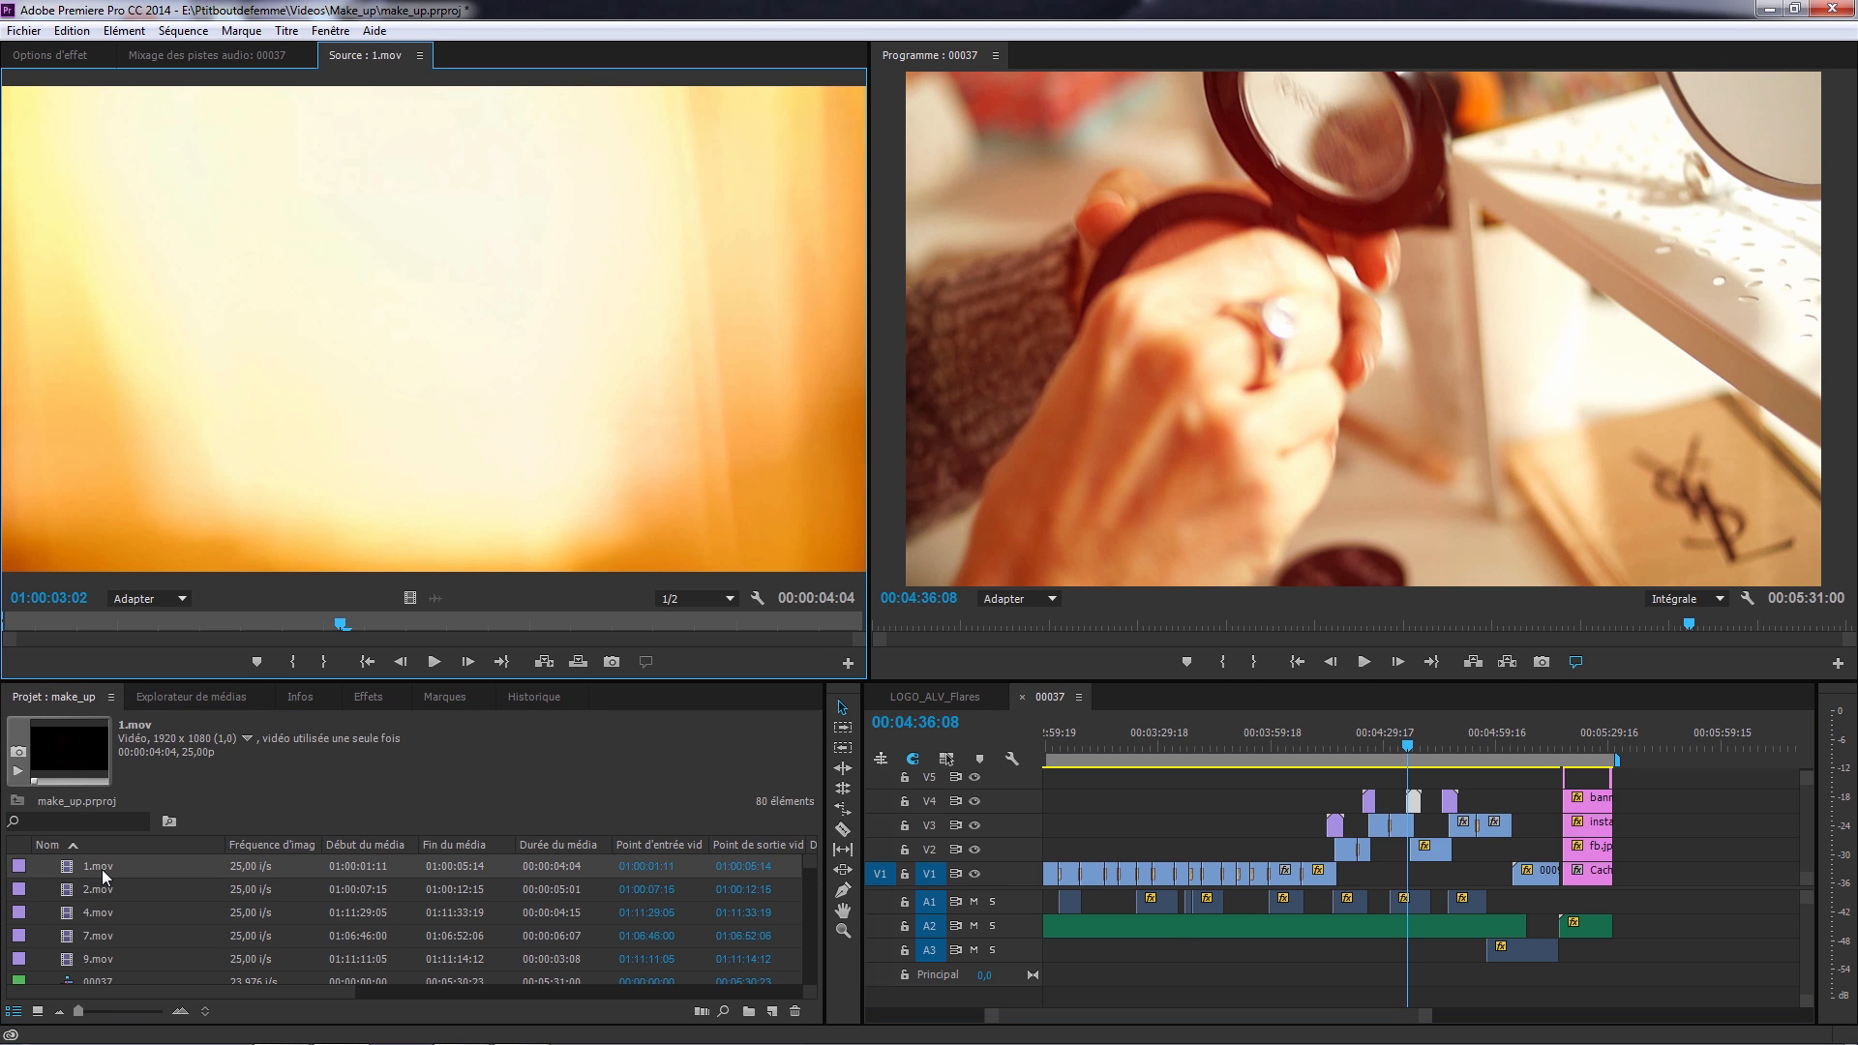
drag(48, 613, 757, 628)
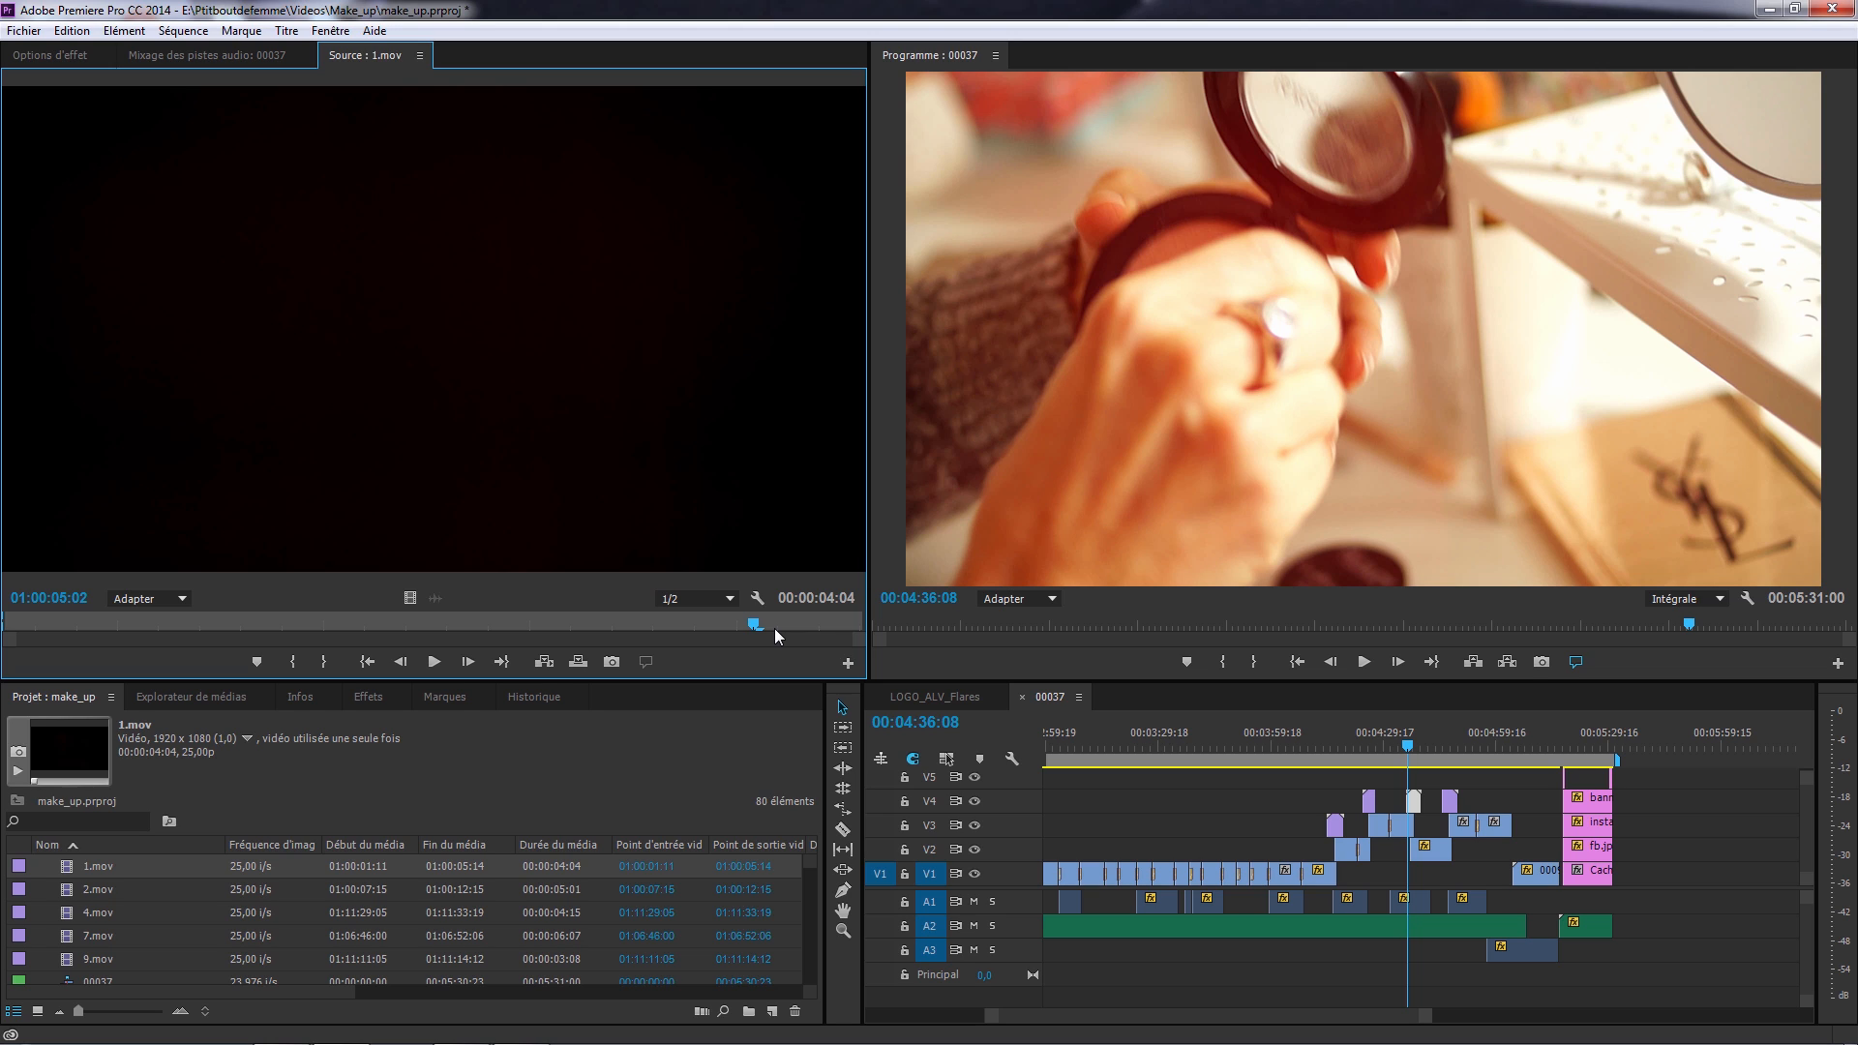
mouse_move(774, 629)
mouse_down()
mouse_move(559, 612)
mouse_move(576, 590)
mouse_move(776, 610)
mouse_up()
drag(325, 627, 650, 633)
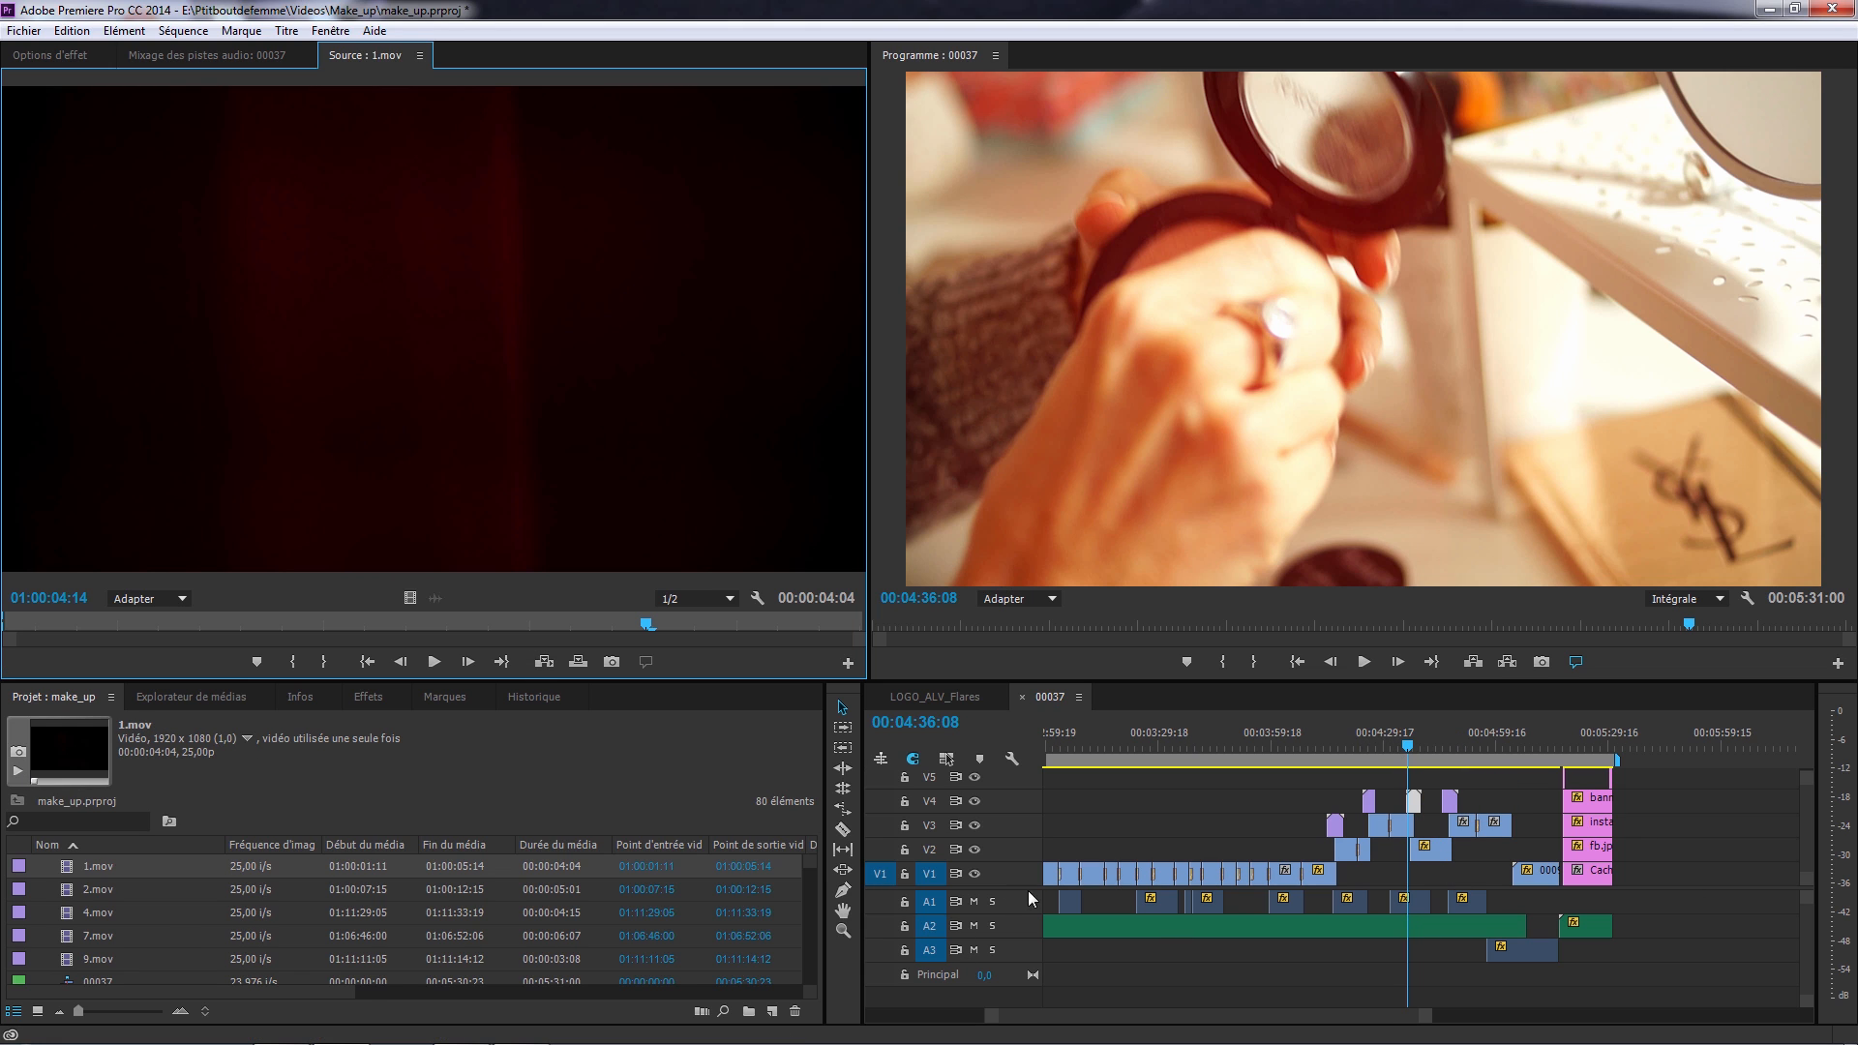
Create a new sequence from the clip 00039.MTS.
drag(813, 862, 813, 872)
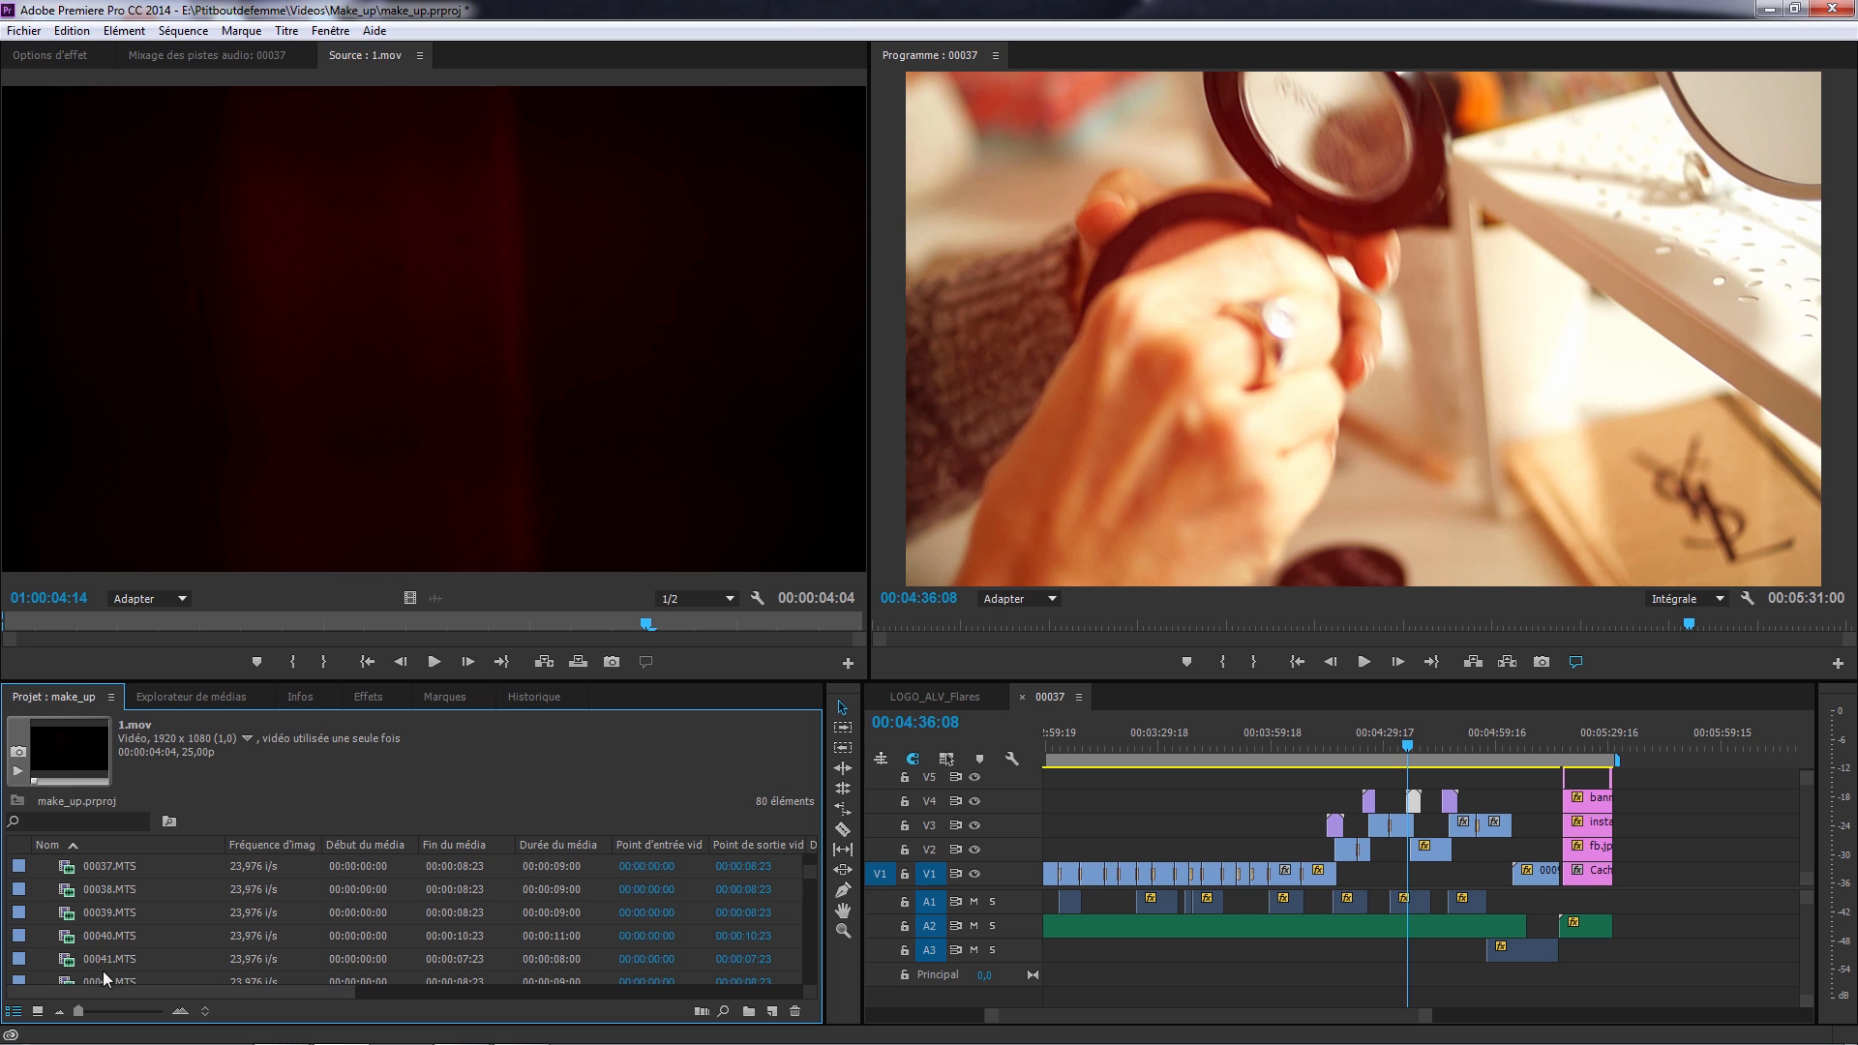
click(109, 903)
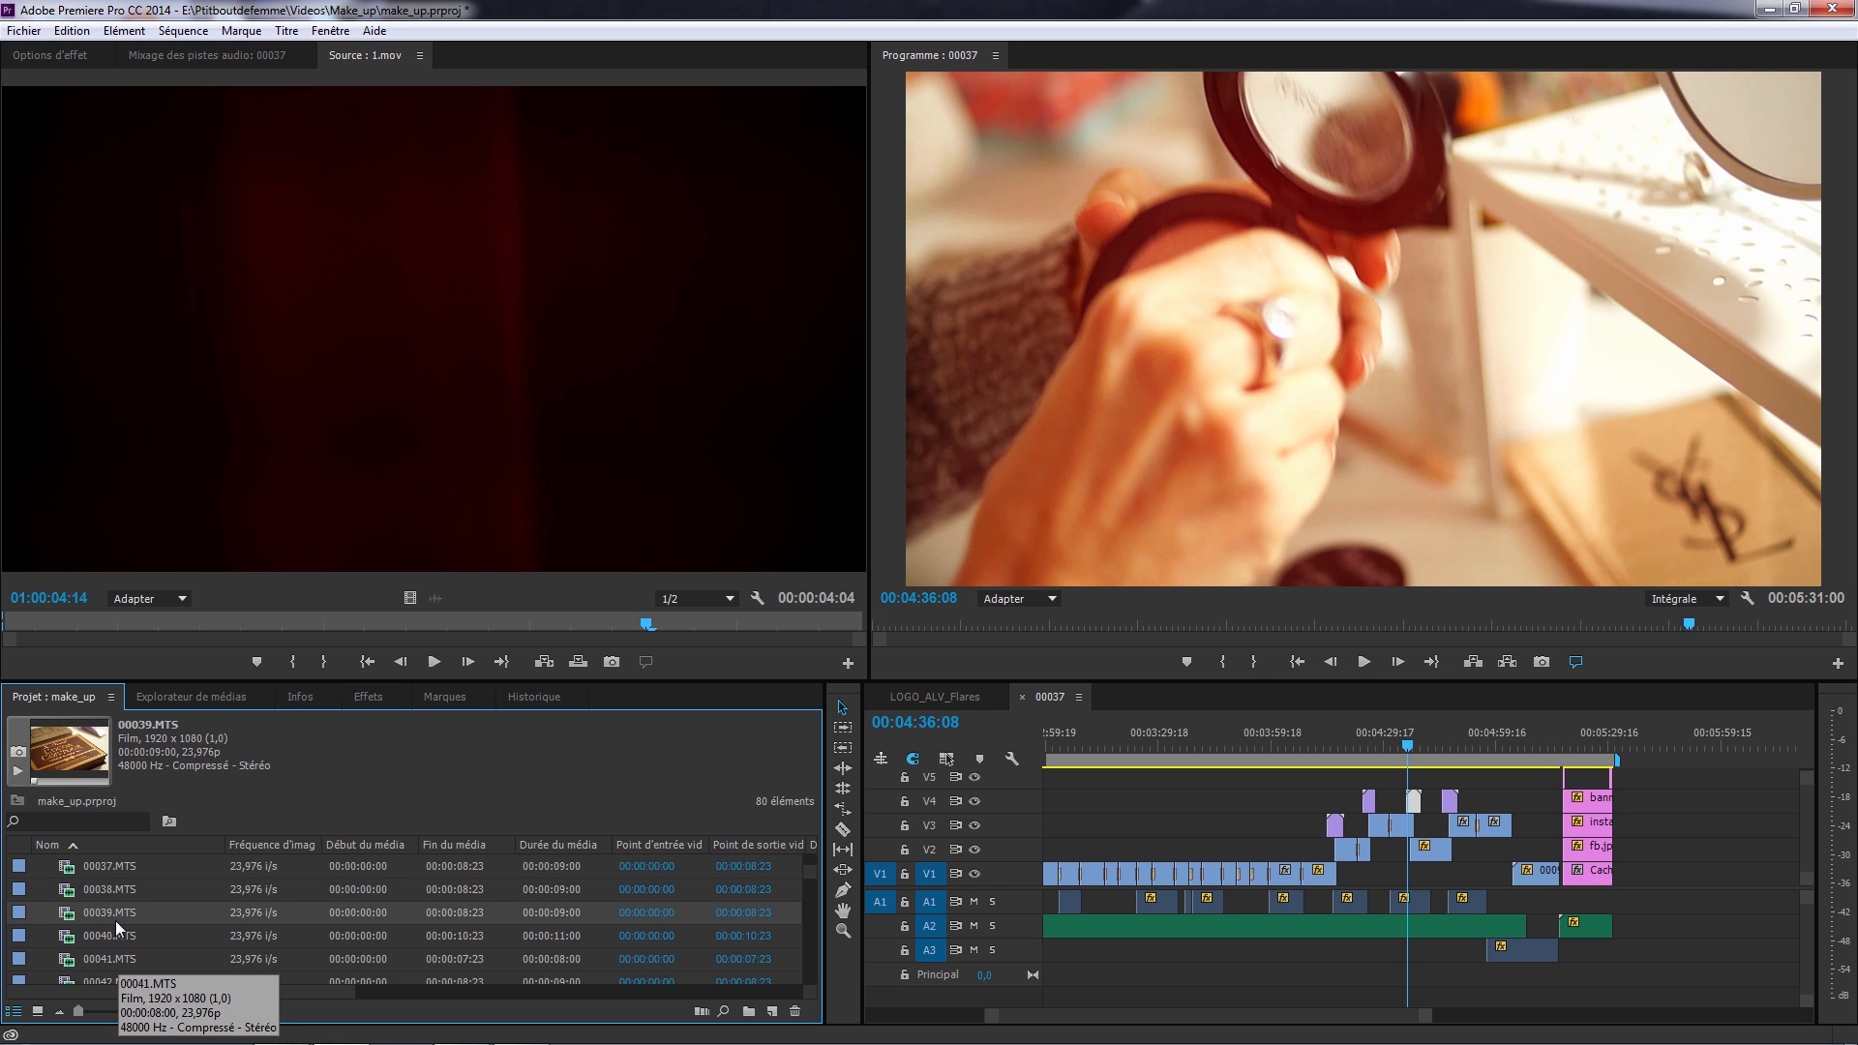
right_click(112, 915)
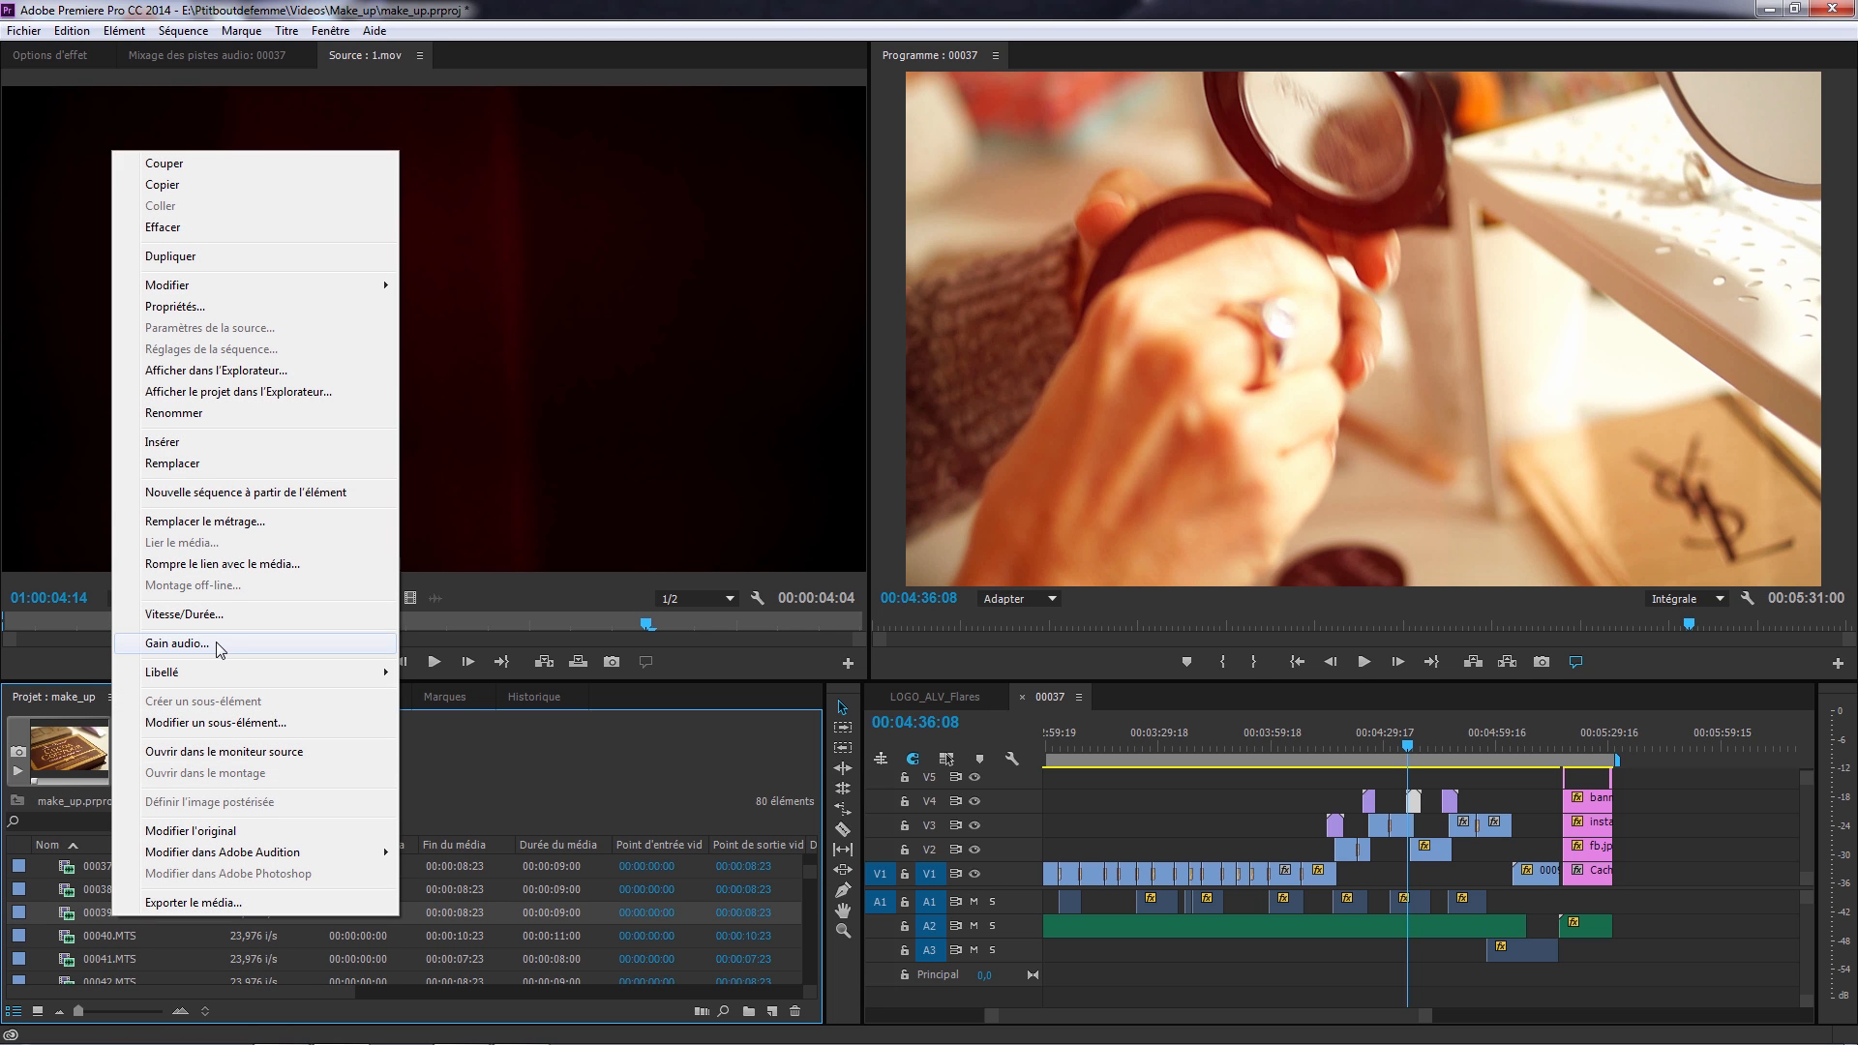
click(281, 501)
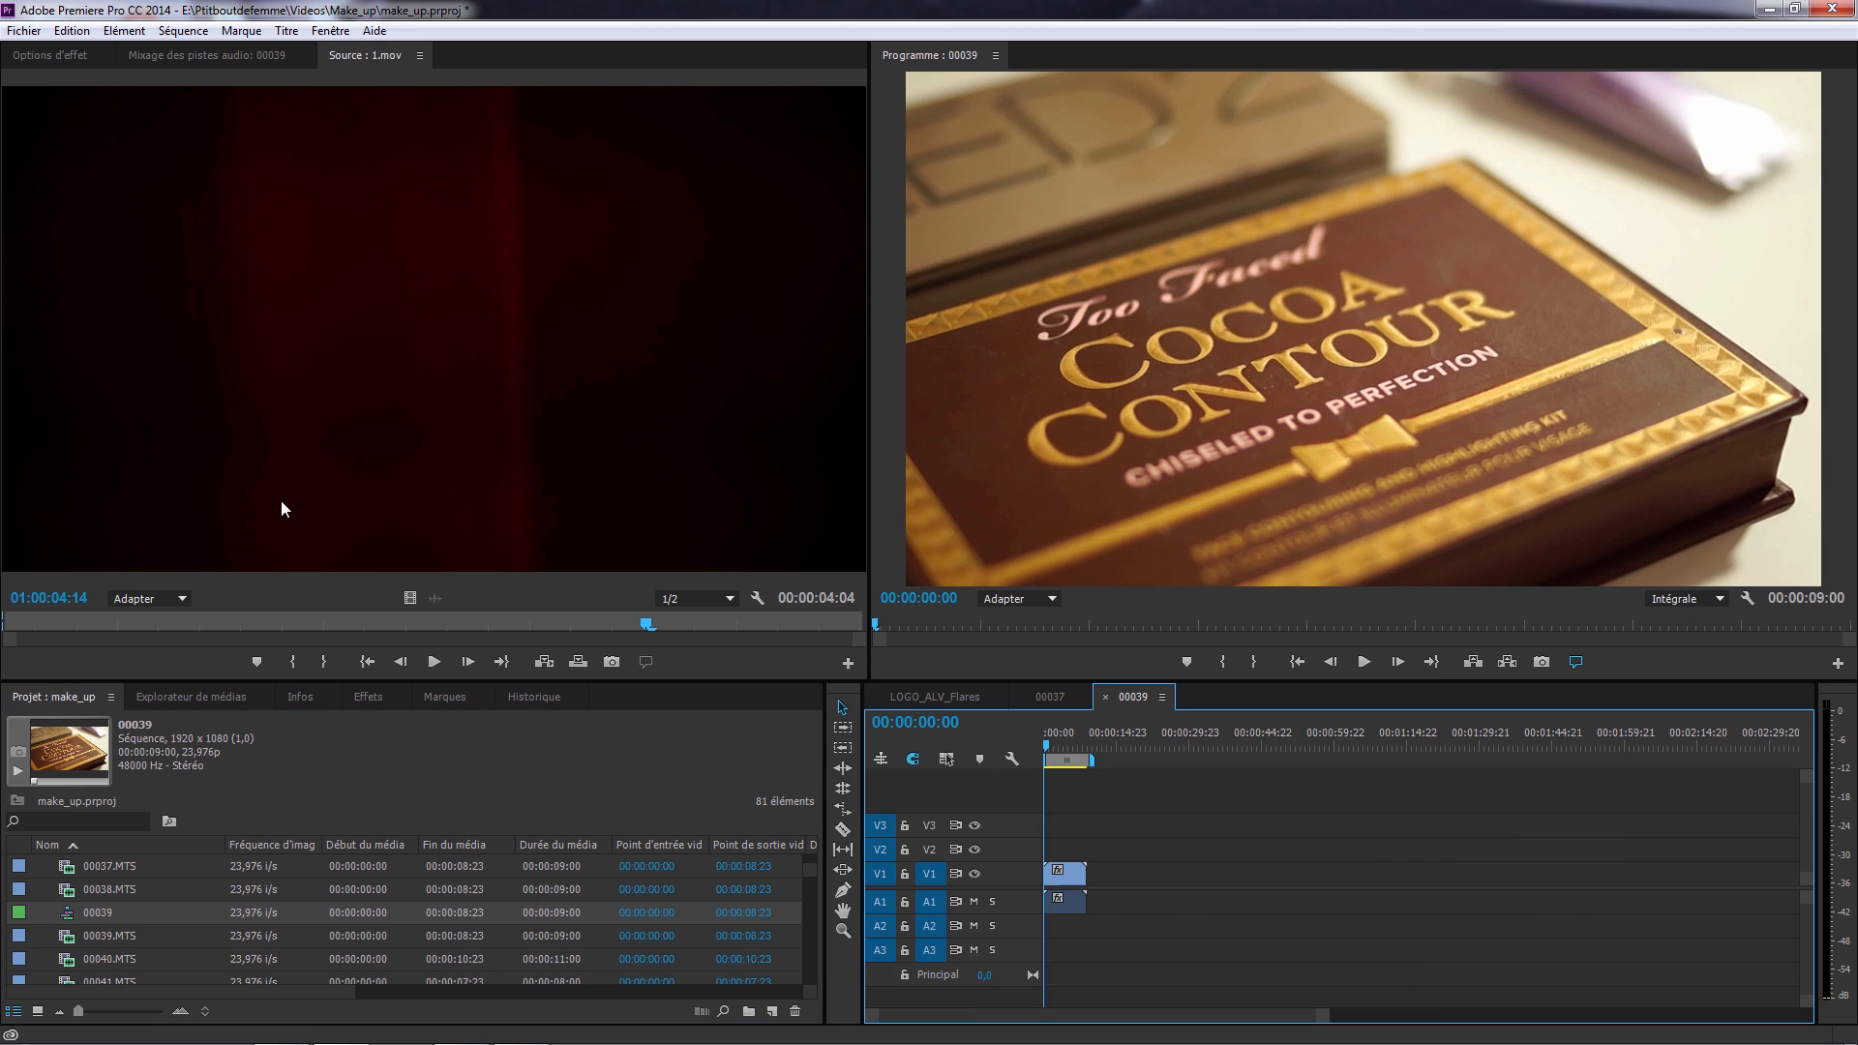
Add the clip 00042.MTS to the new sequence directly after 00039.MTS.
click(105, 956)
click(105, 973)
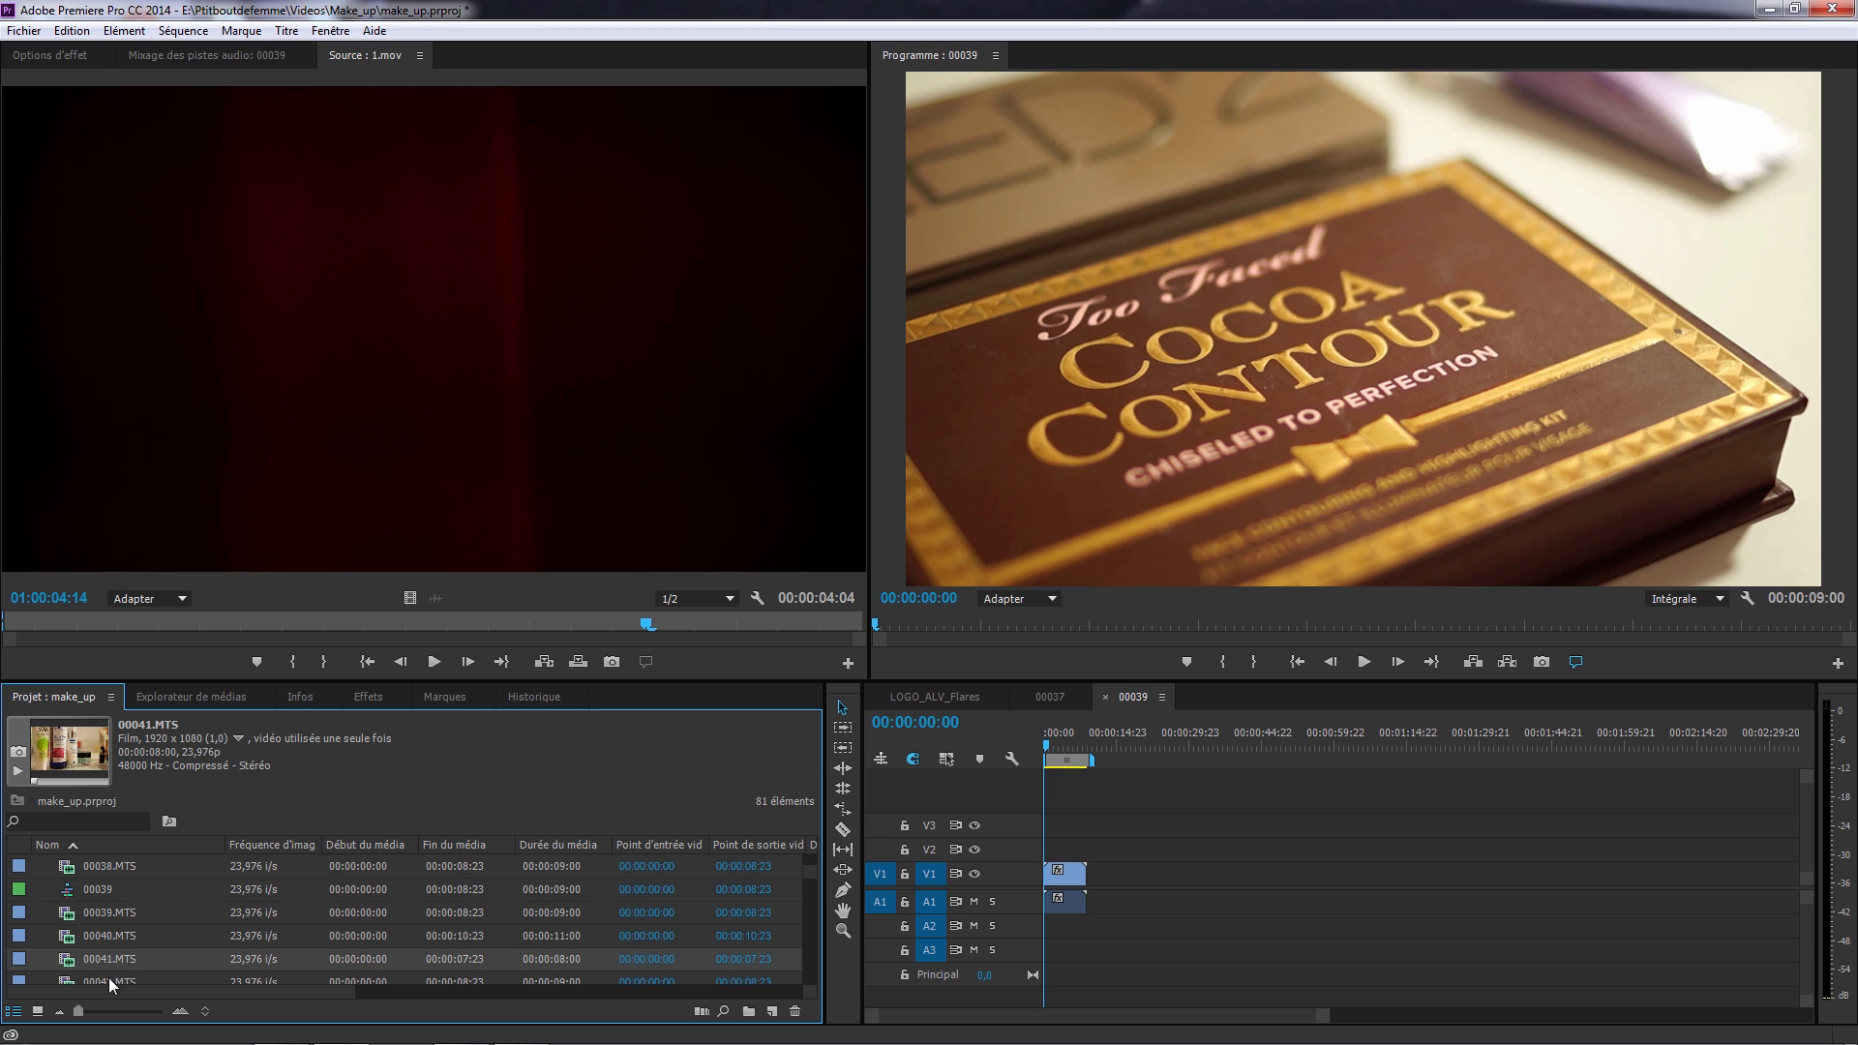
click(108, 977)
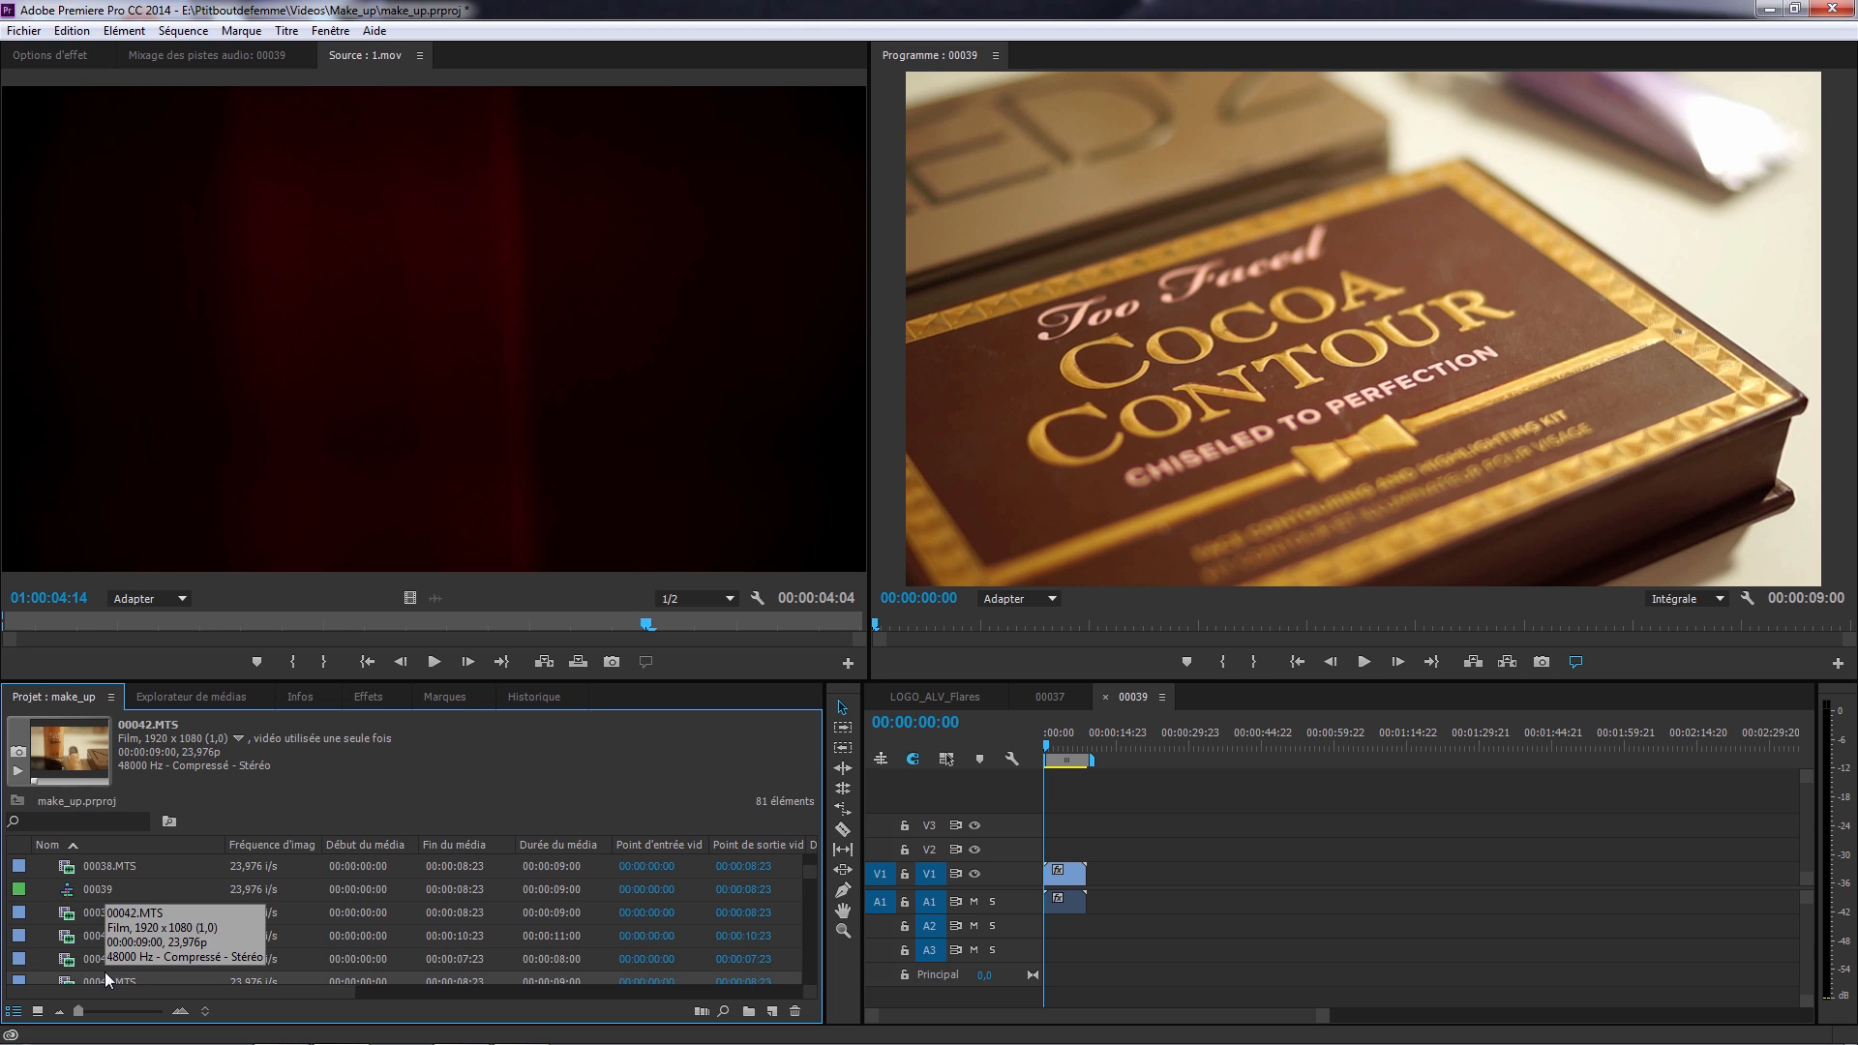
drag(105, 971, 1103, 900)
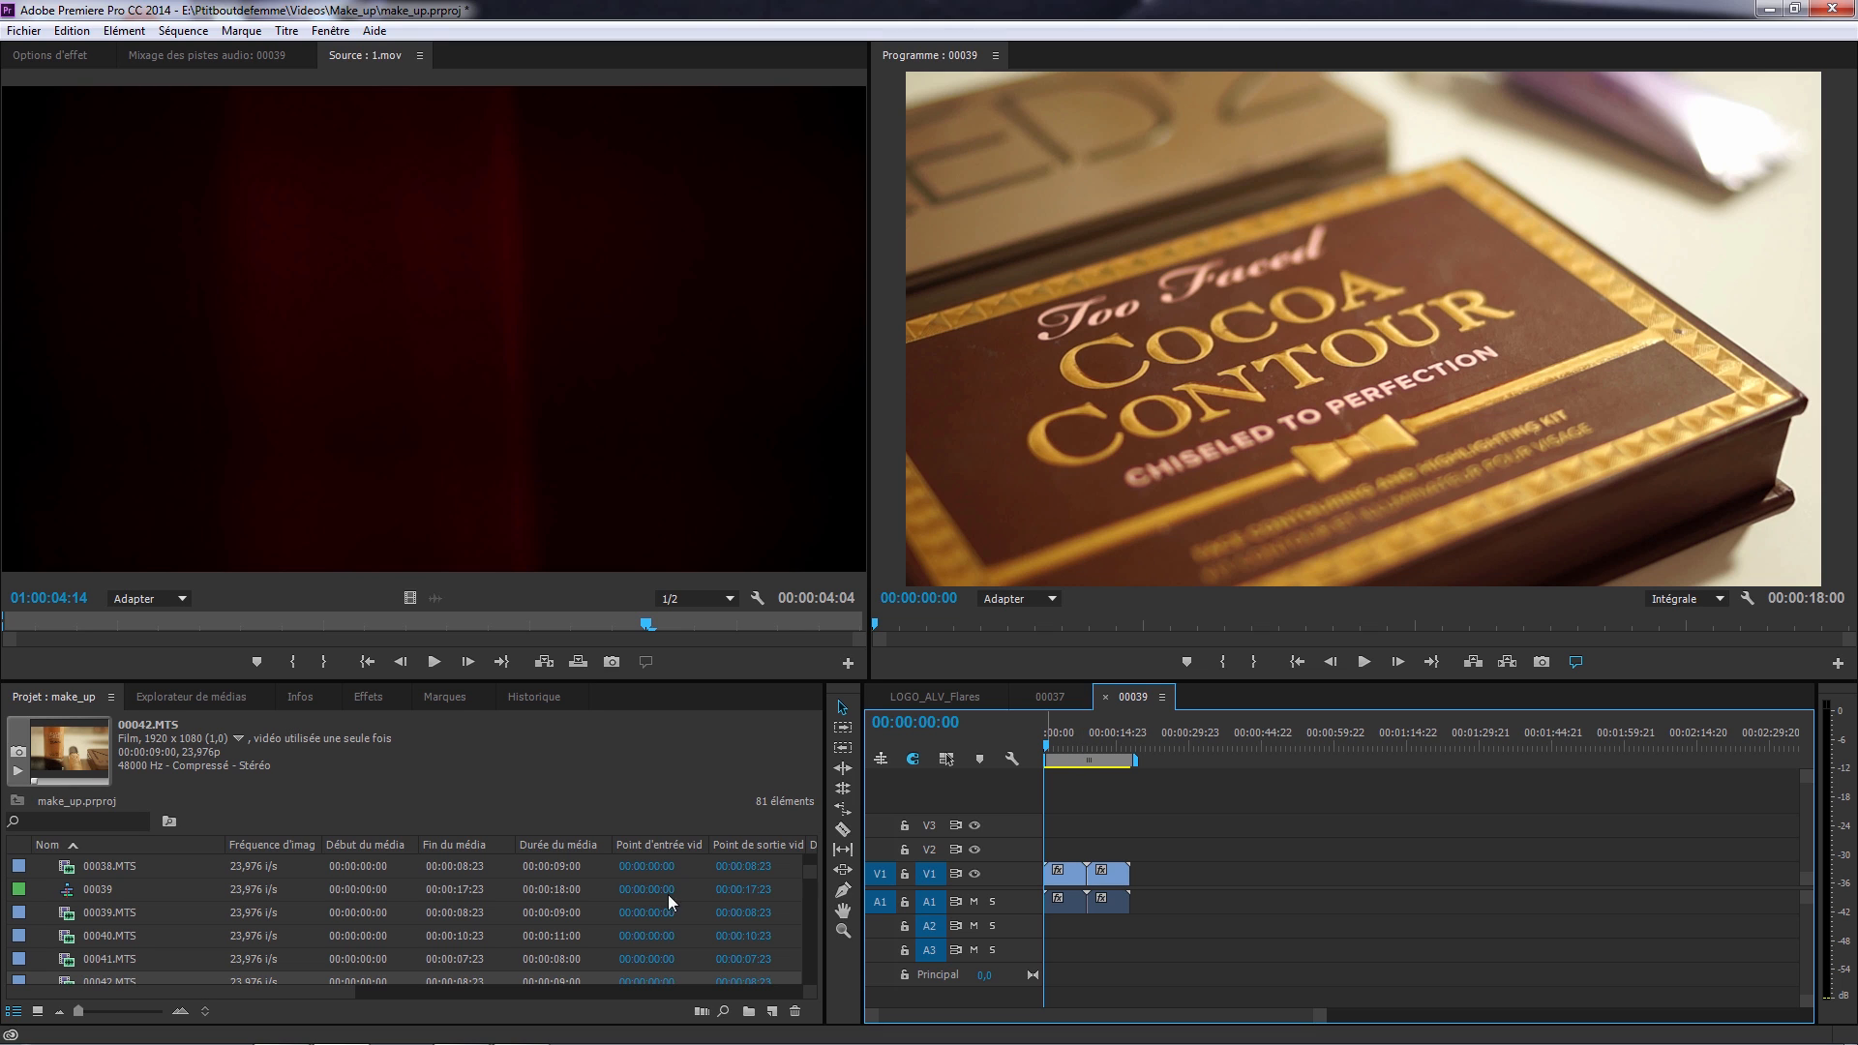
Trim the end of 00039.MTS back to 00:00:05:19 in the sequence.
click(1086, 748)
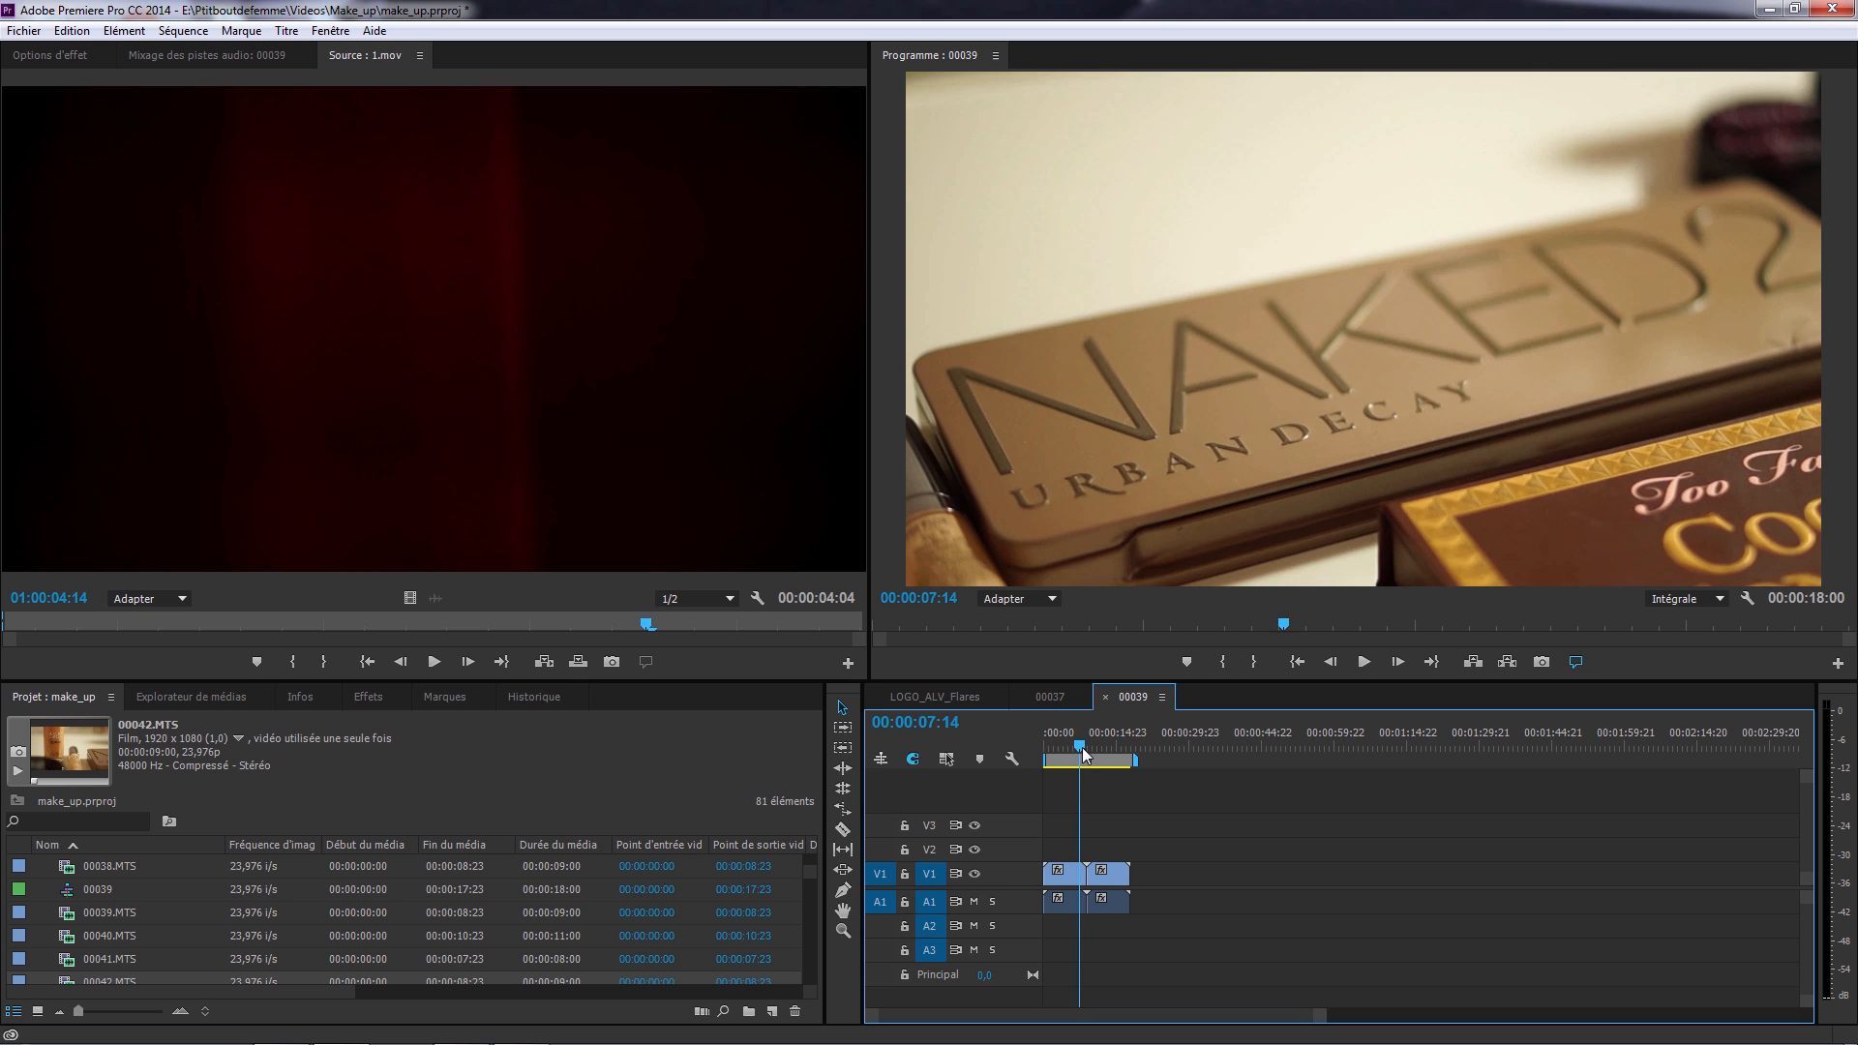
drag(1087, 748, 1062, 766)
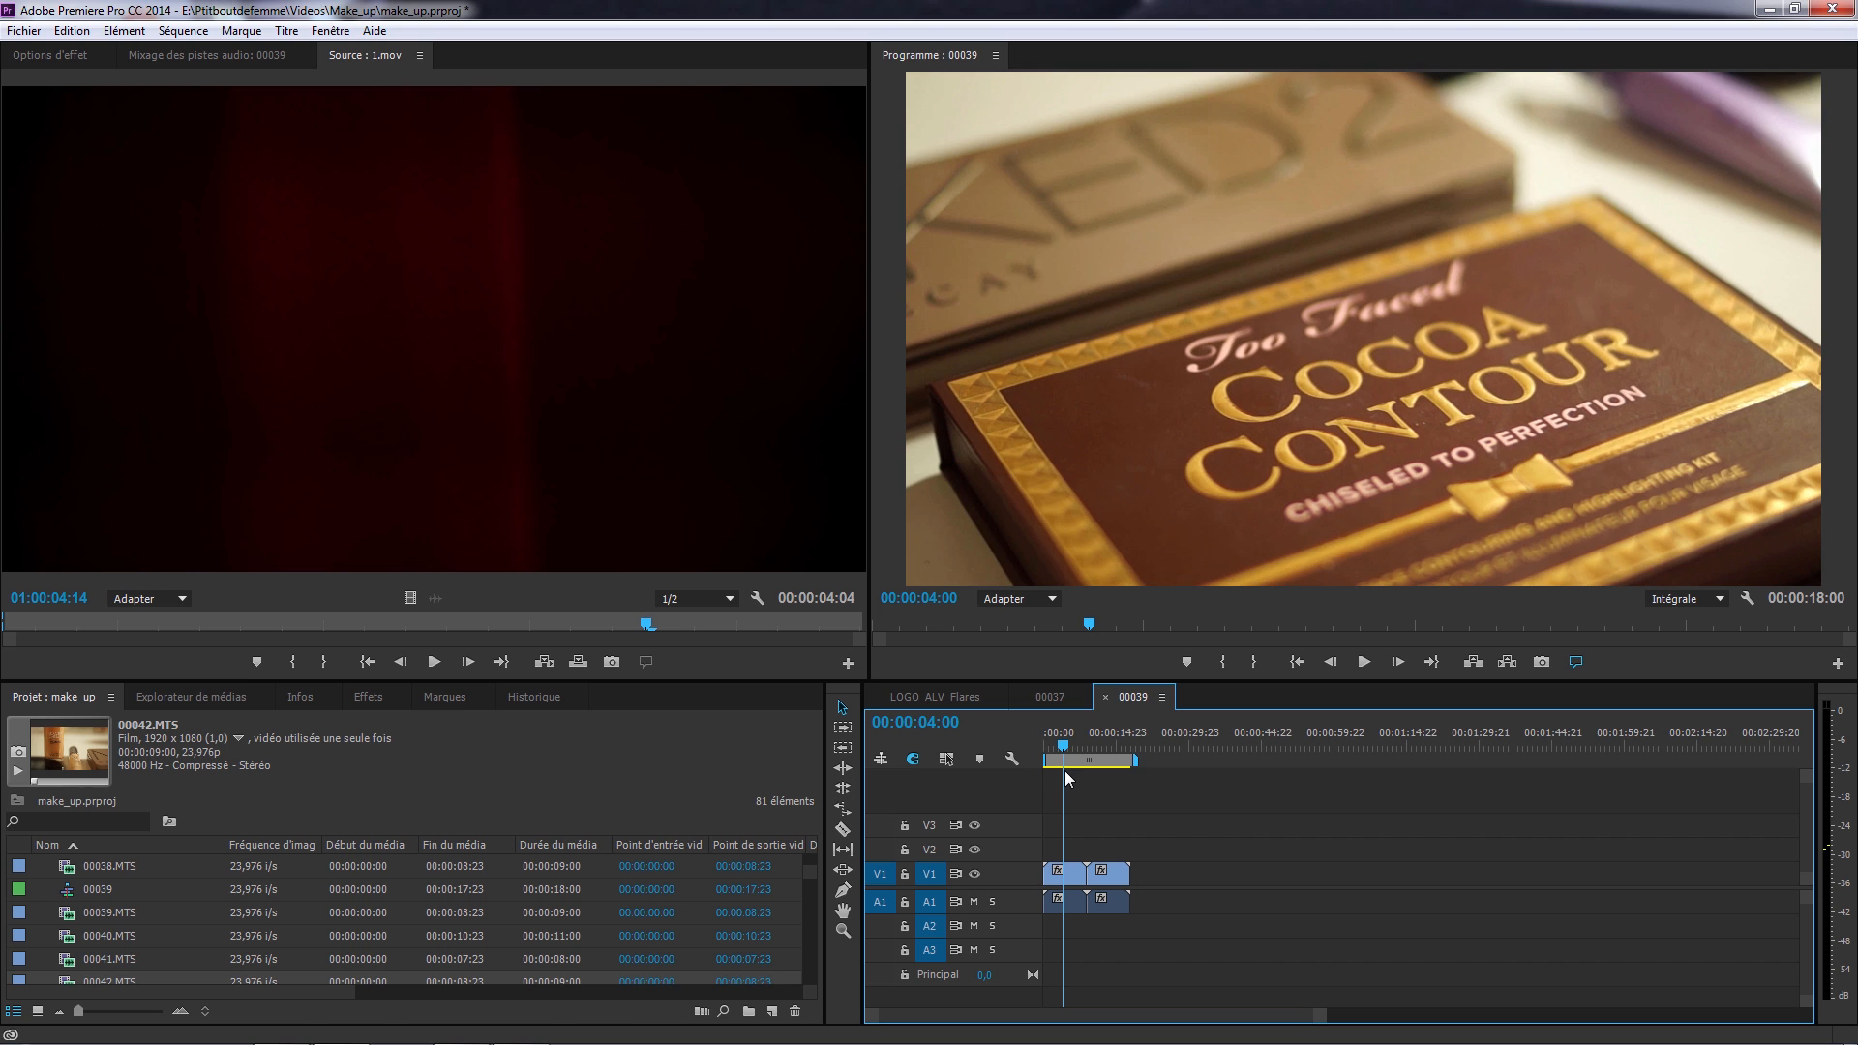
click(1070, 760)
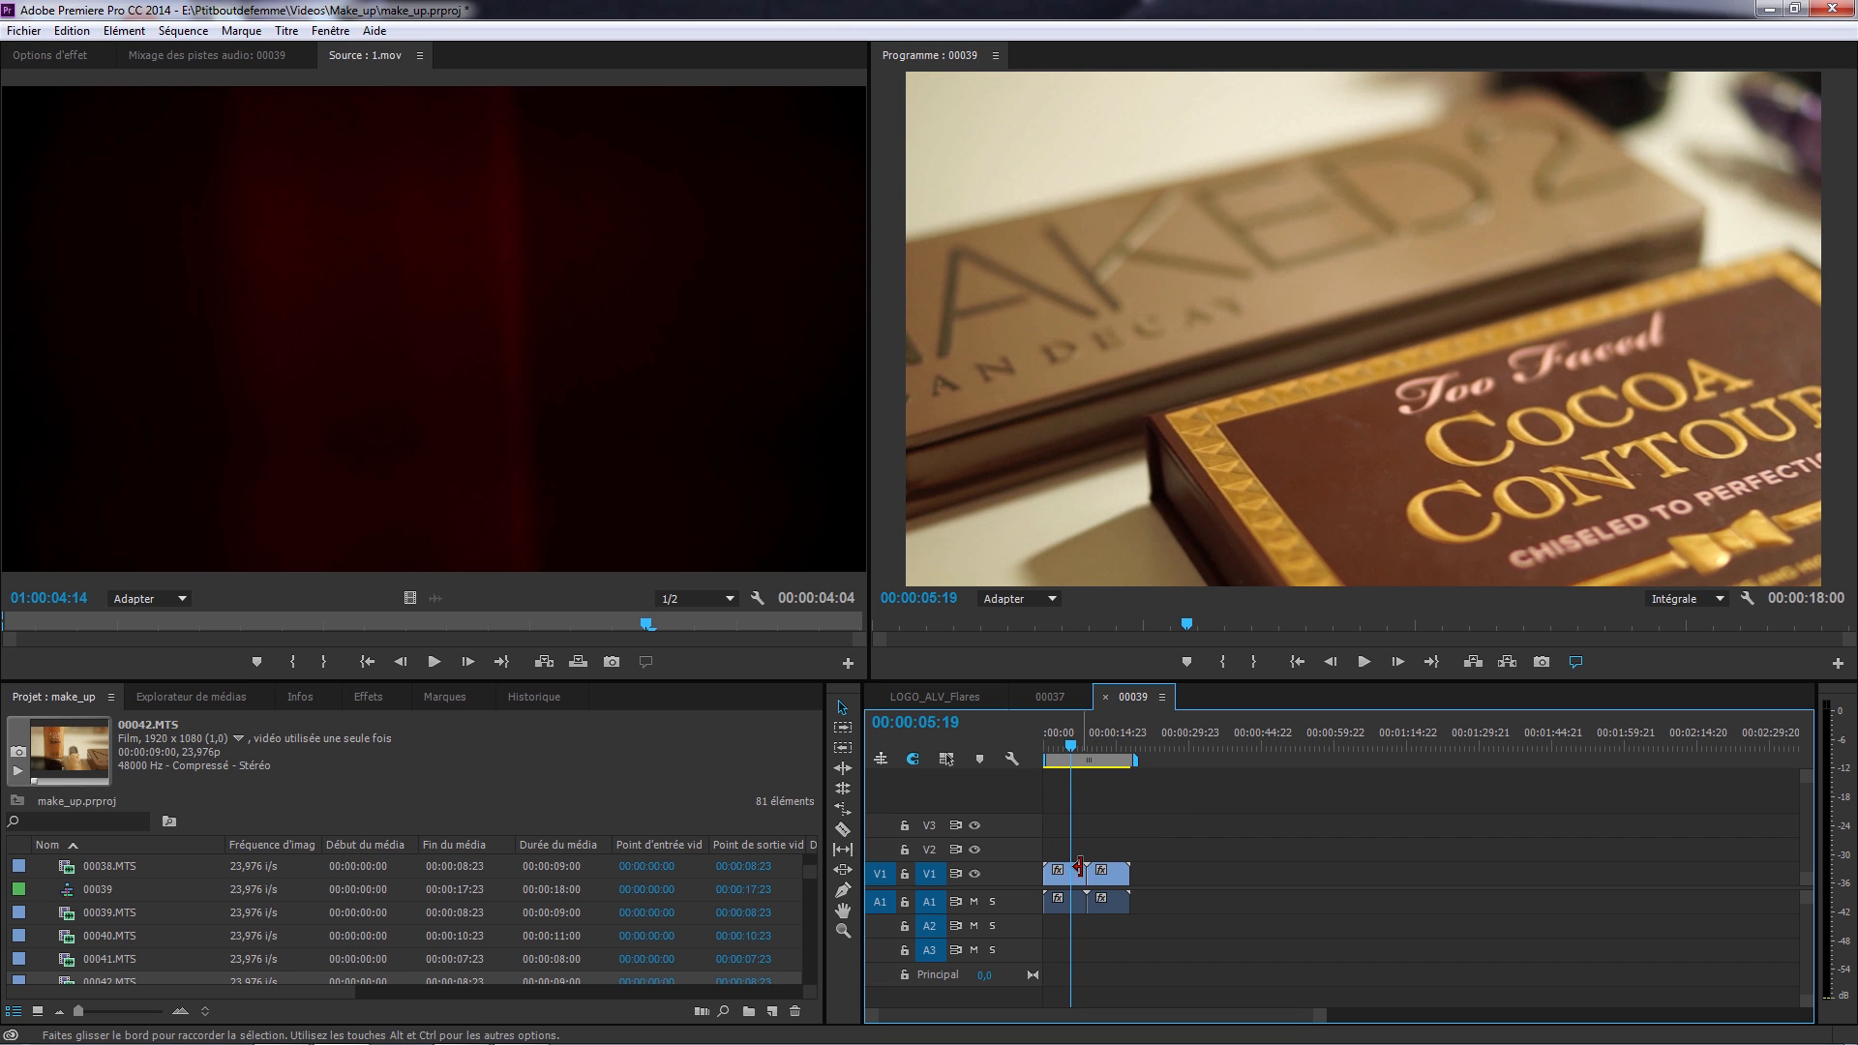
drag(1081, 868, 1069, 870)
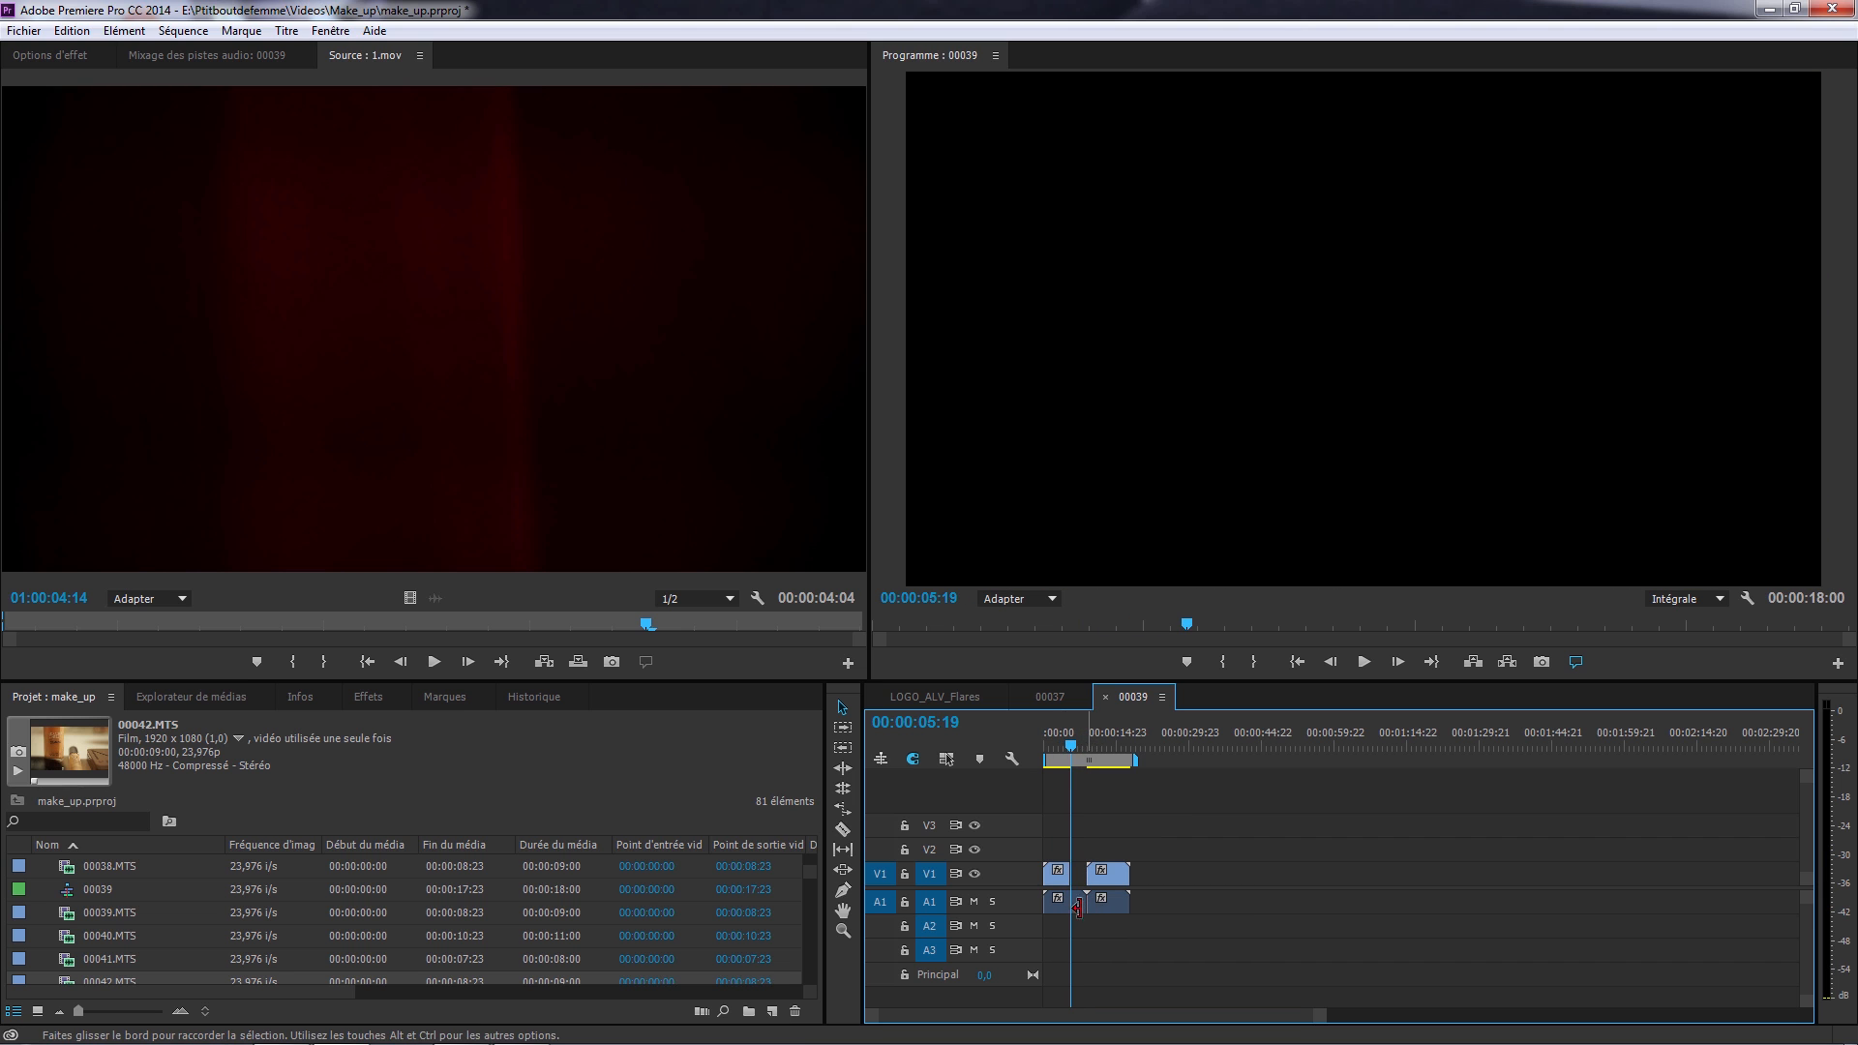
Delete the audio of both clips while V1 is locked, unlock it, and move 00042.MTS against the end of 00039.MTS.
click(905, 874)
drag(1182, 899, 1064, 905)
key(Delete)
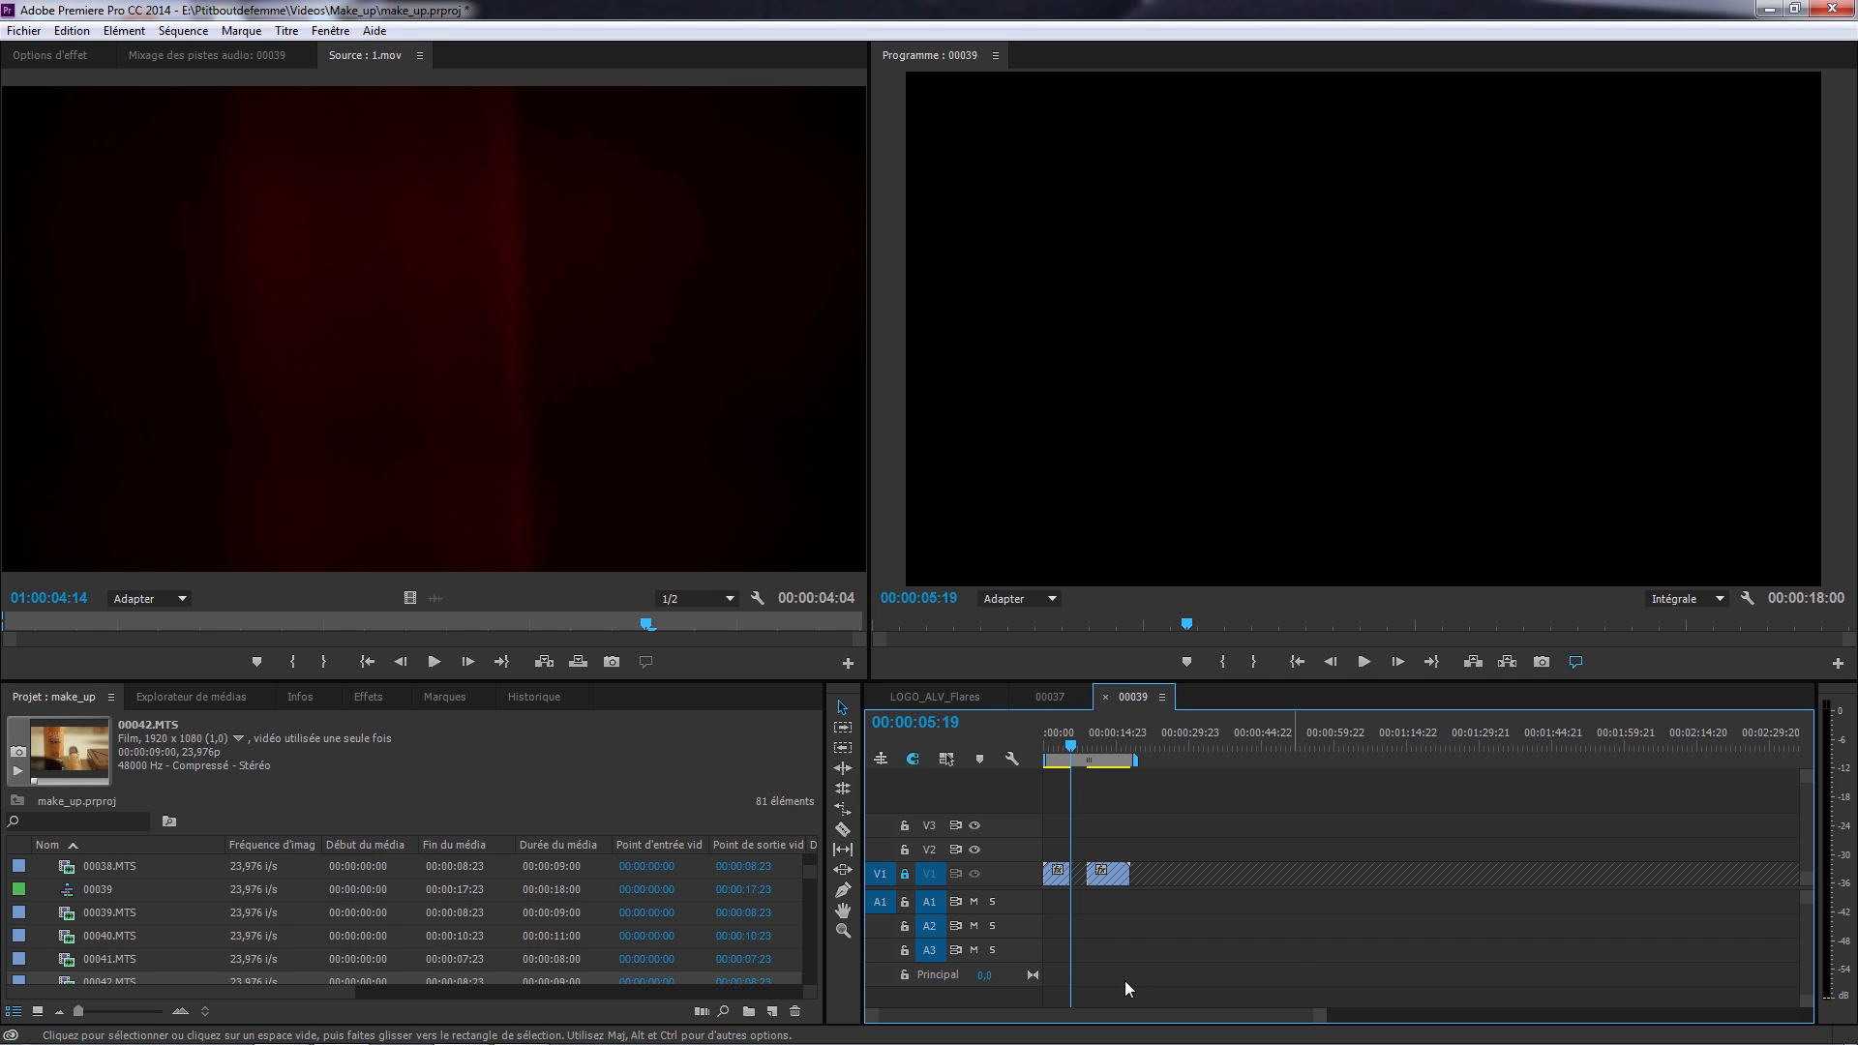
click(905, 874)
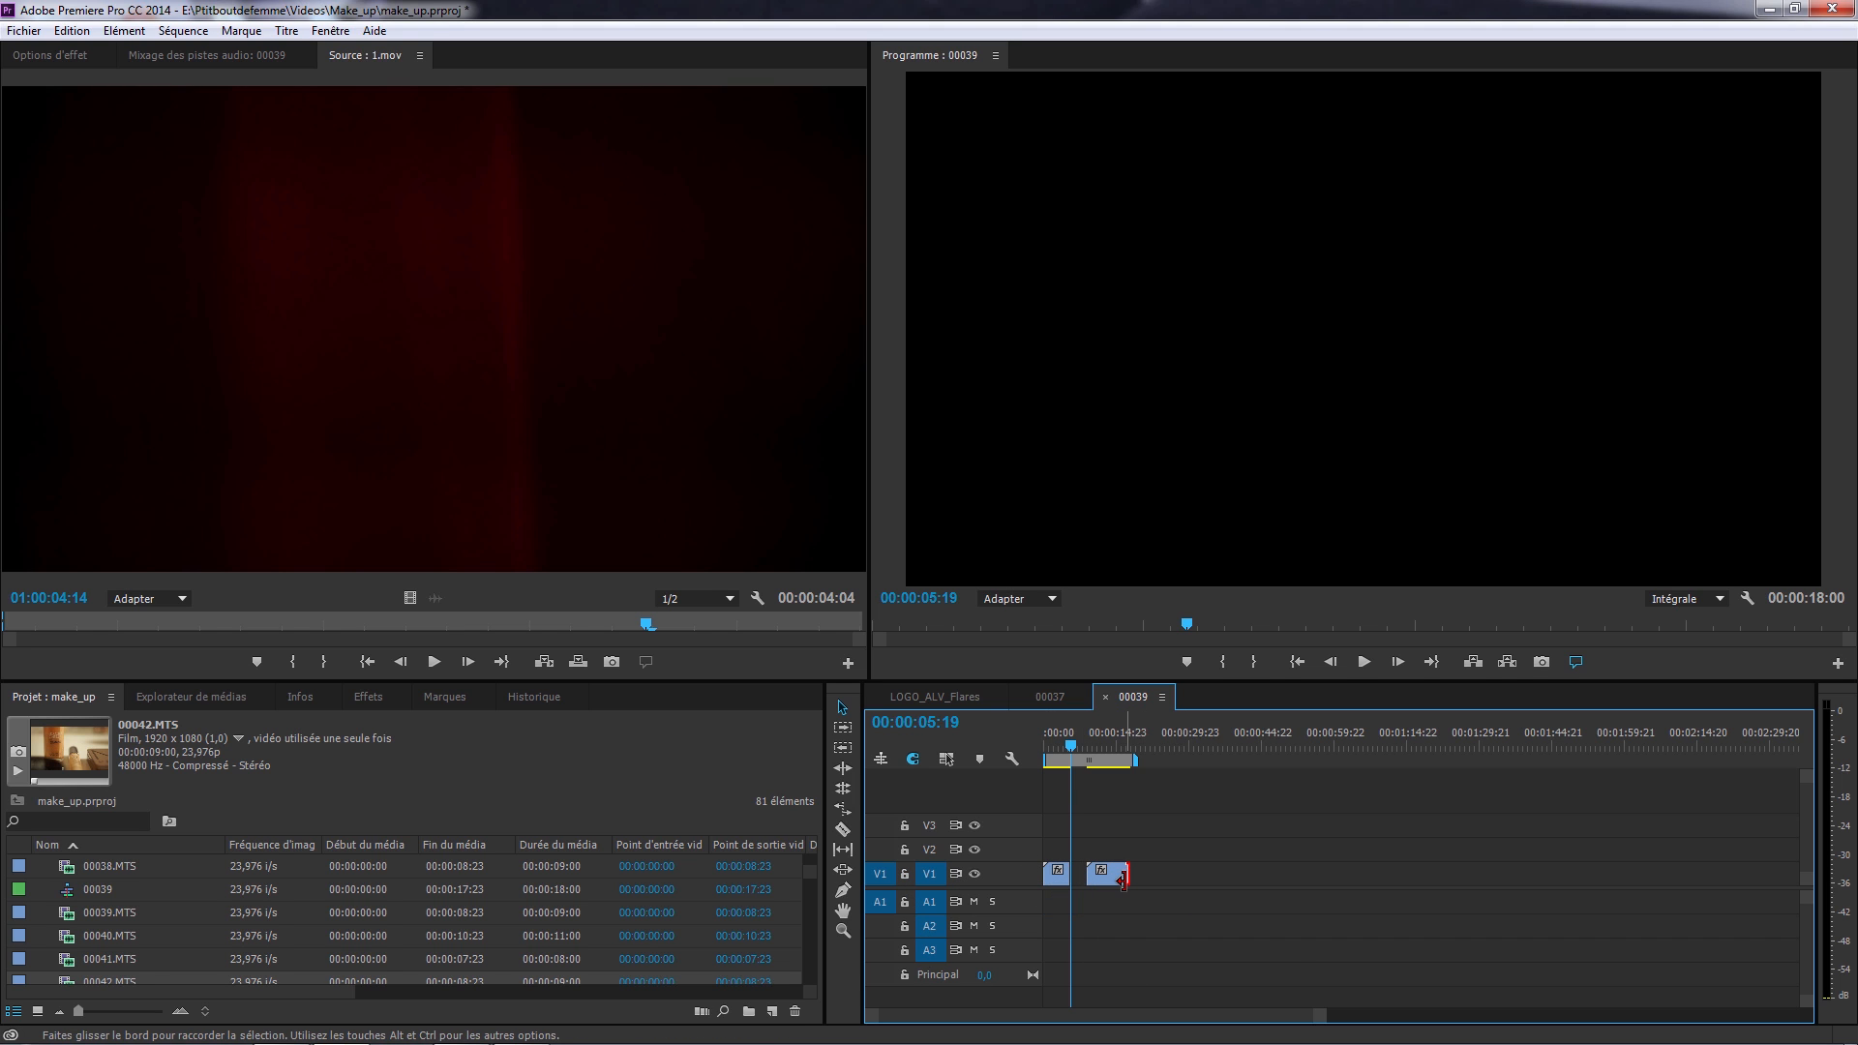
drag(1116, 875, 1099, 883)
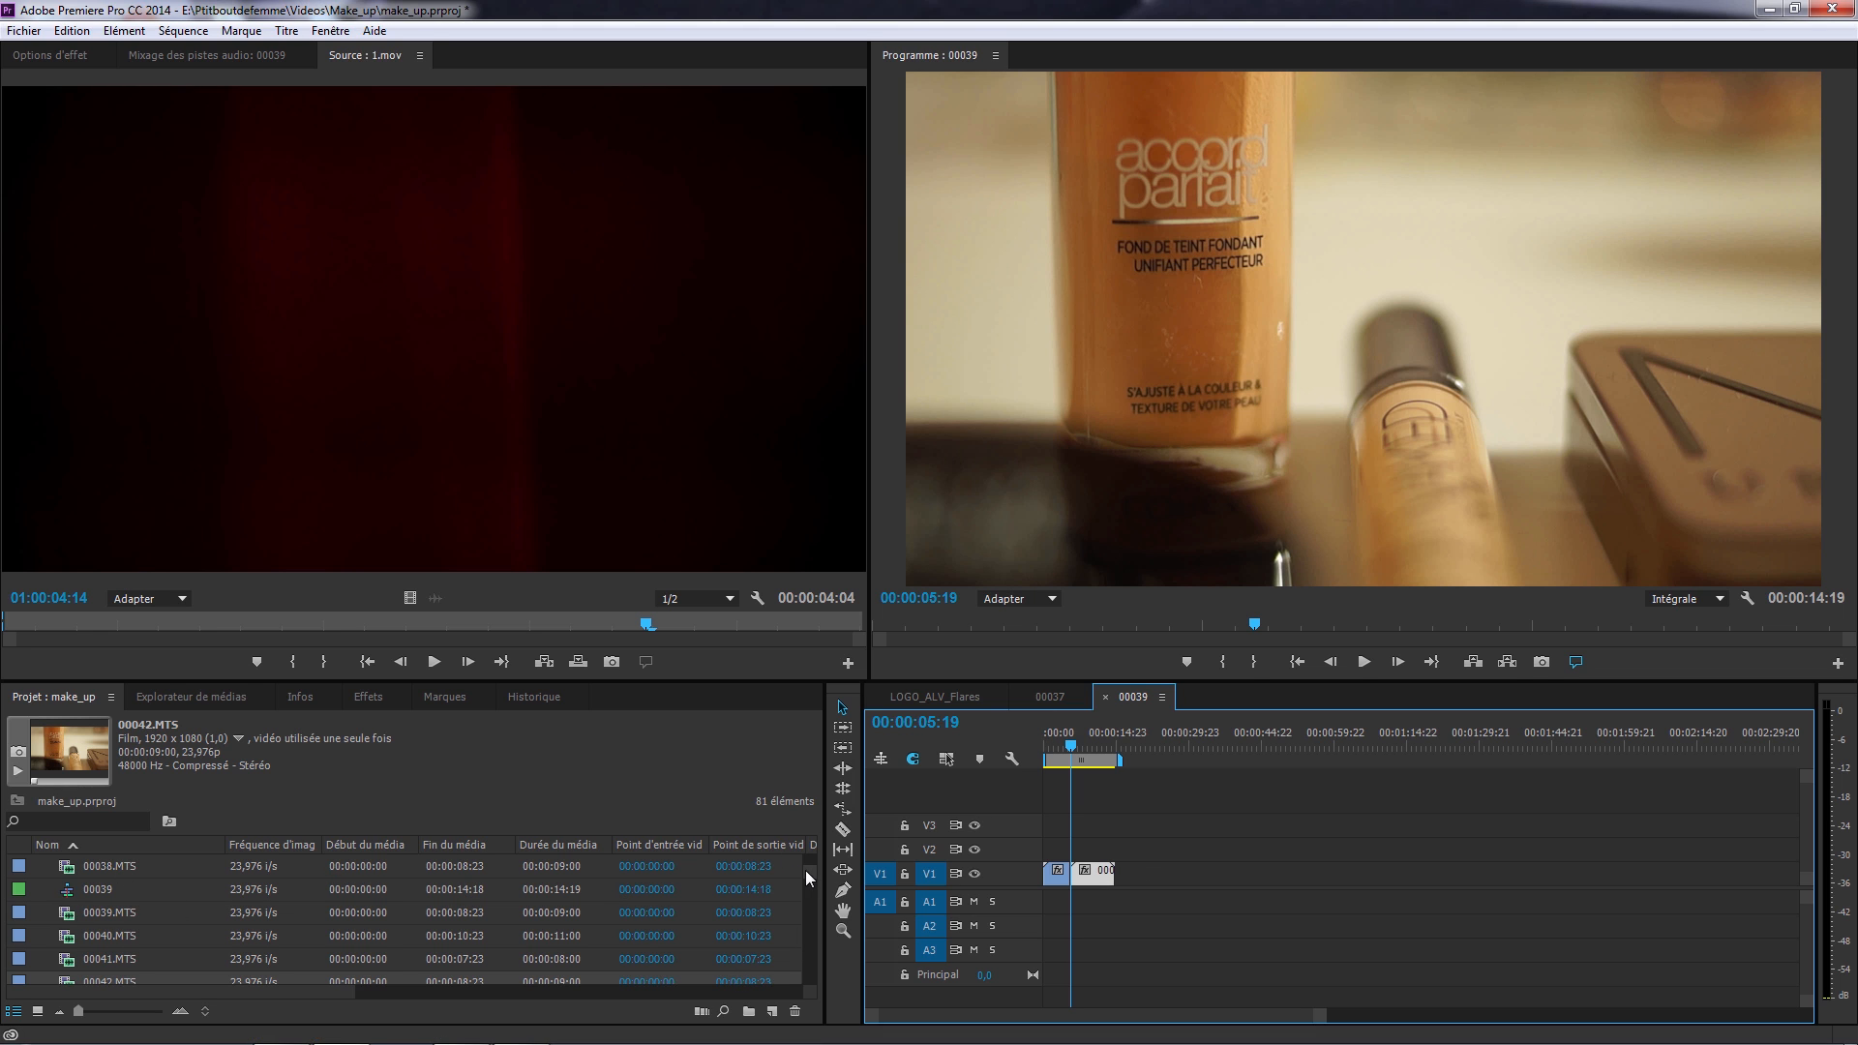
Find 2.mov among the light-leak clips in the project and preview it in the source monitor.
mouse_move(805, 869)
mouse_down()
mouse_move(821, 979)
mouse_move(813, 856)
mouse_up()
click(83, 886)
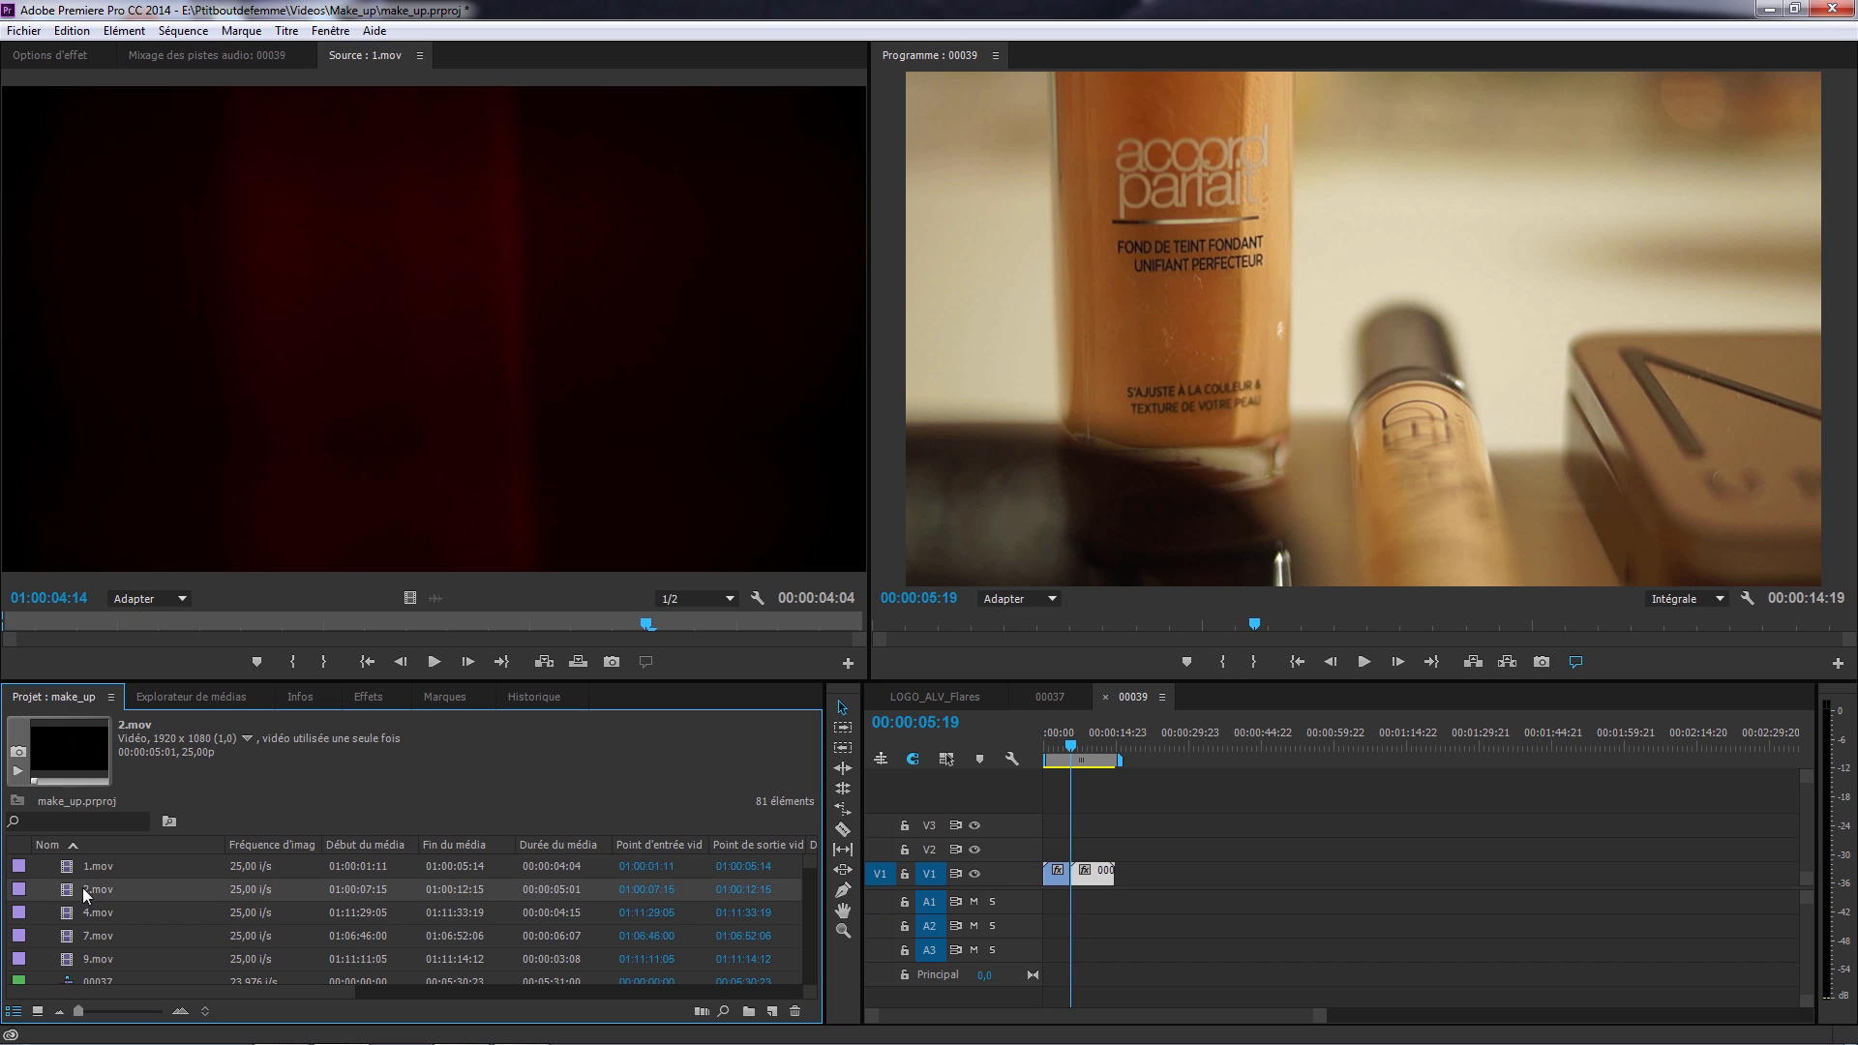
click(91, 892)
click(87, 934)
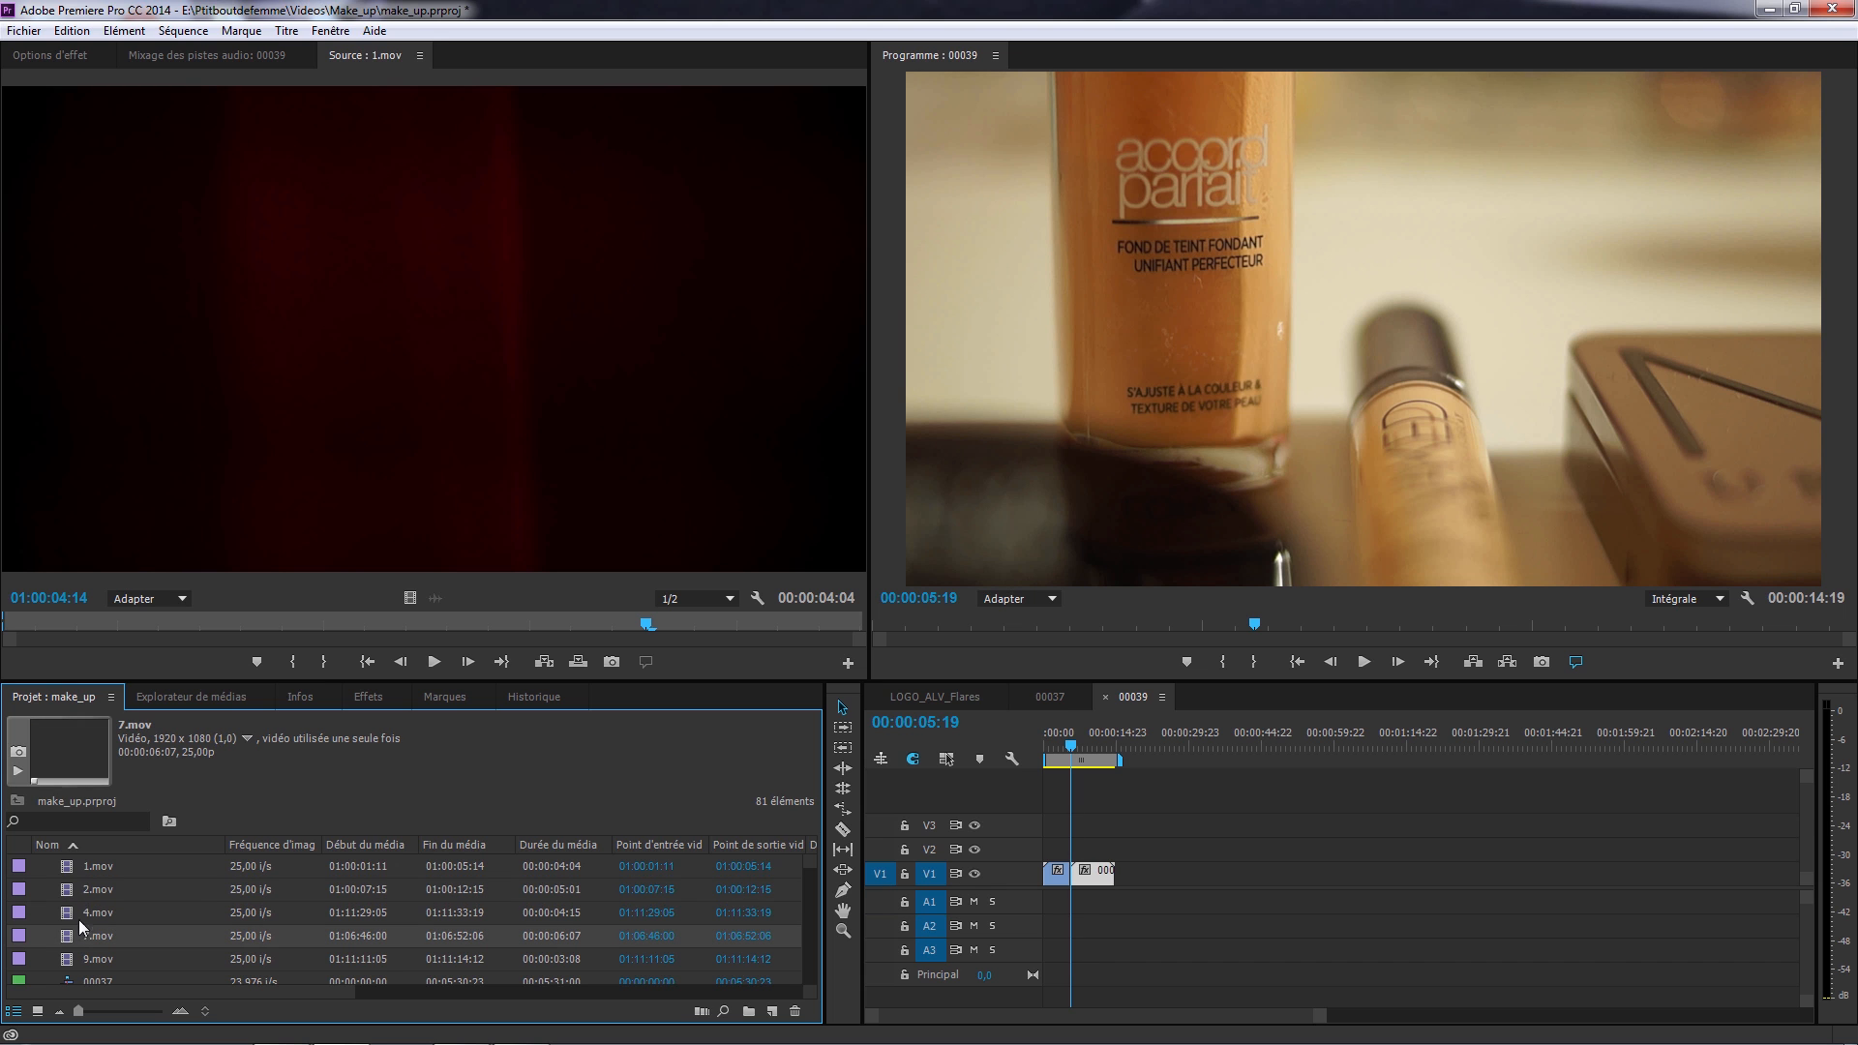
double_click(70, 891)
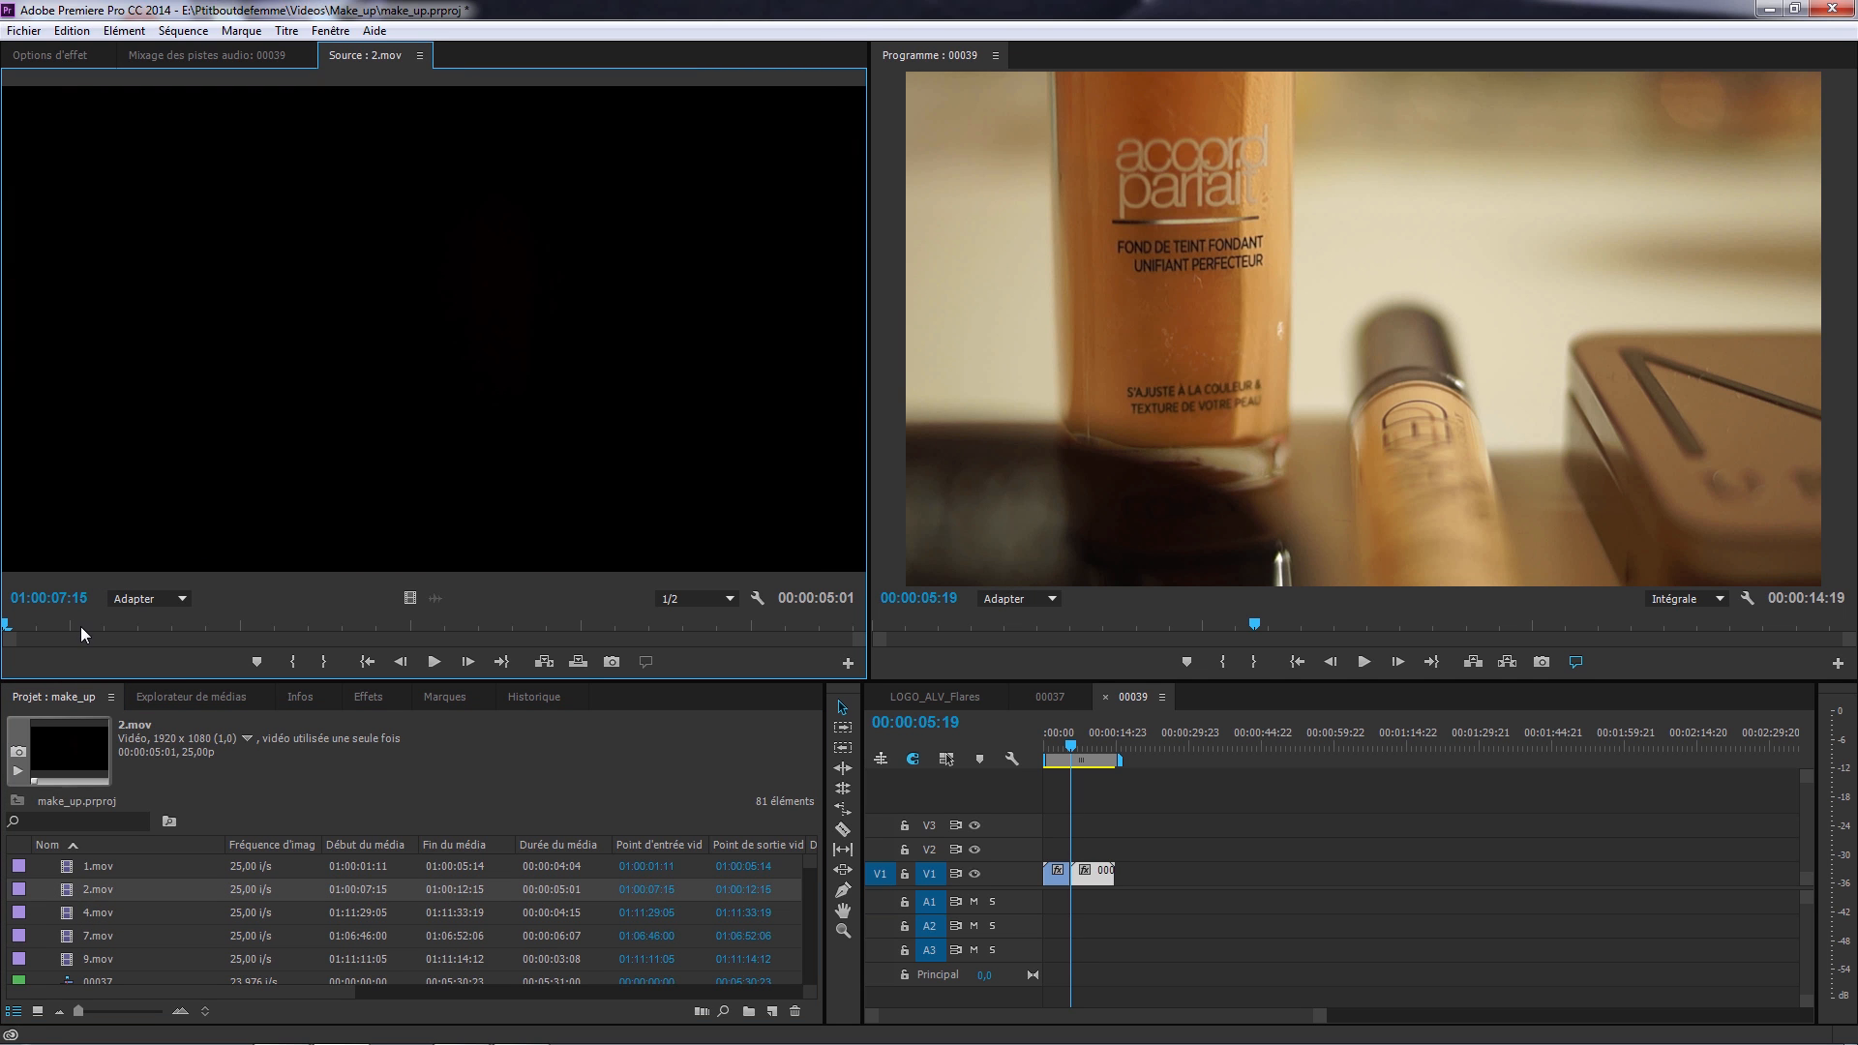
drag(80, 625, 560, 630)
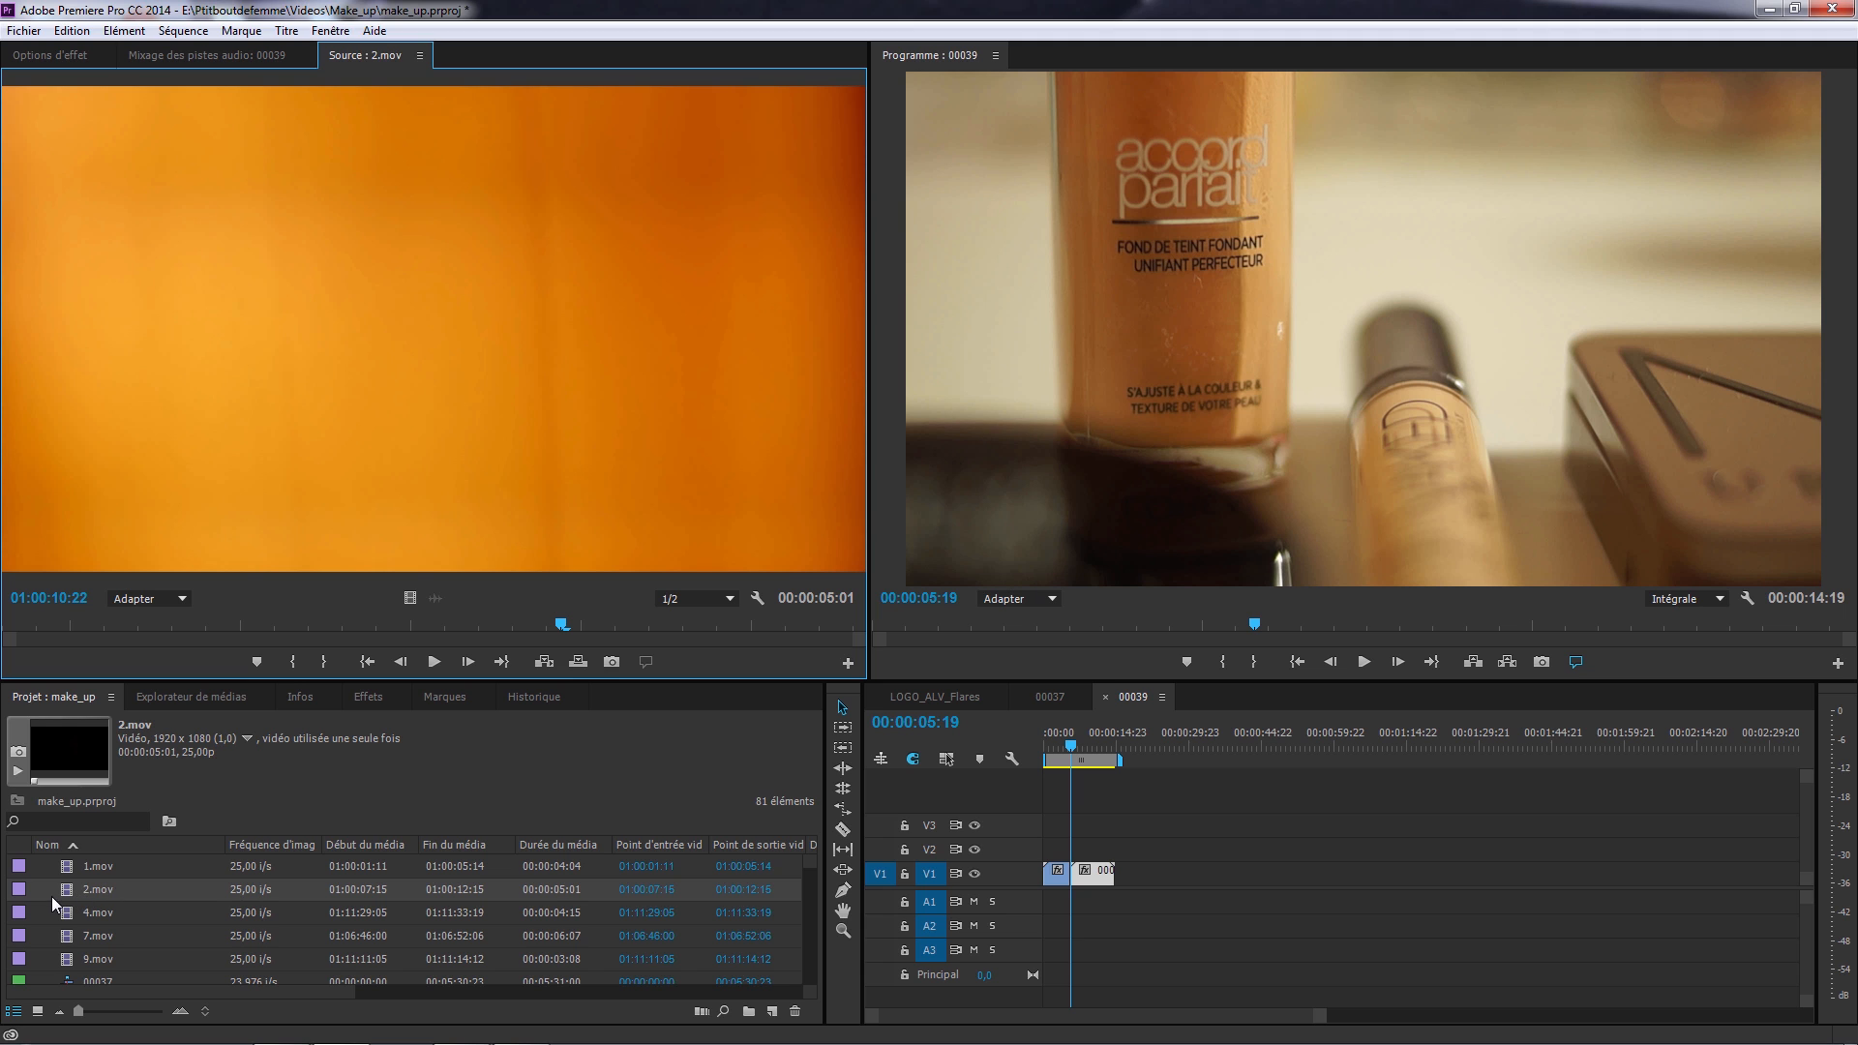
Place 2.mov on track V2 and shift it to overlap the cut between 00039.MTS and 00042.MTS.
drag(64, 894, 1065, 850)
drag(1065, 765, 1060, 765)
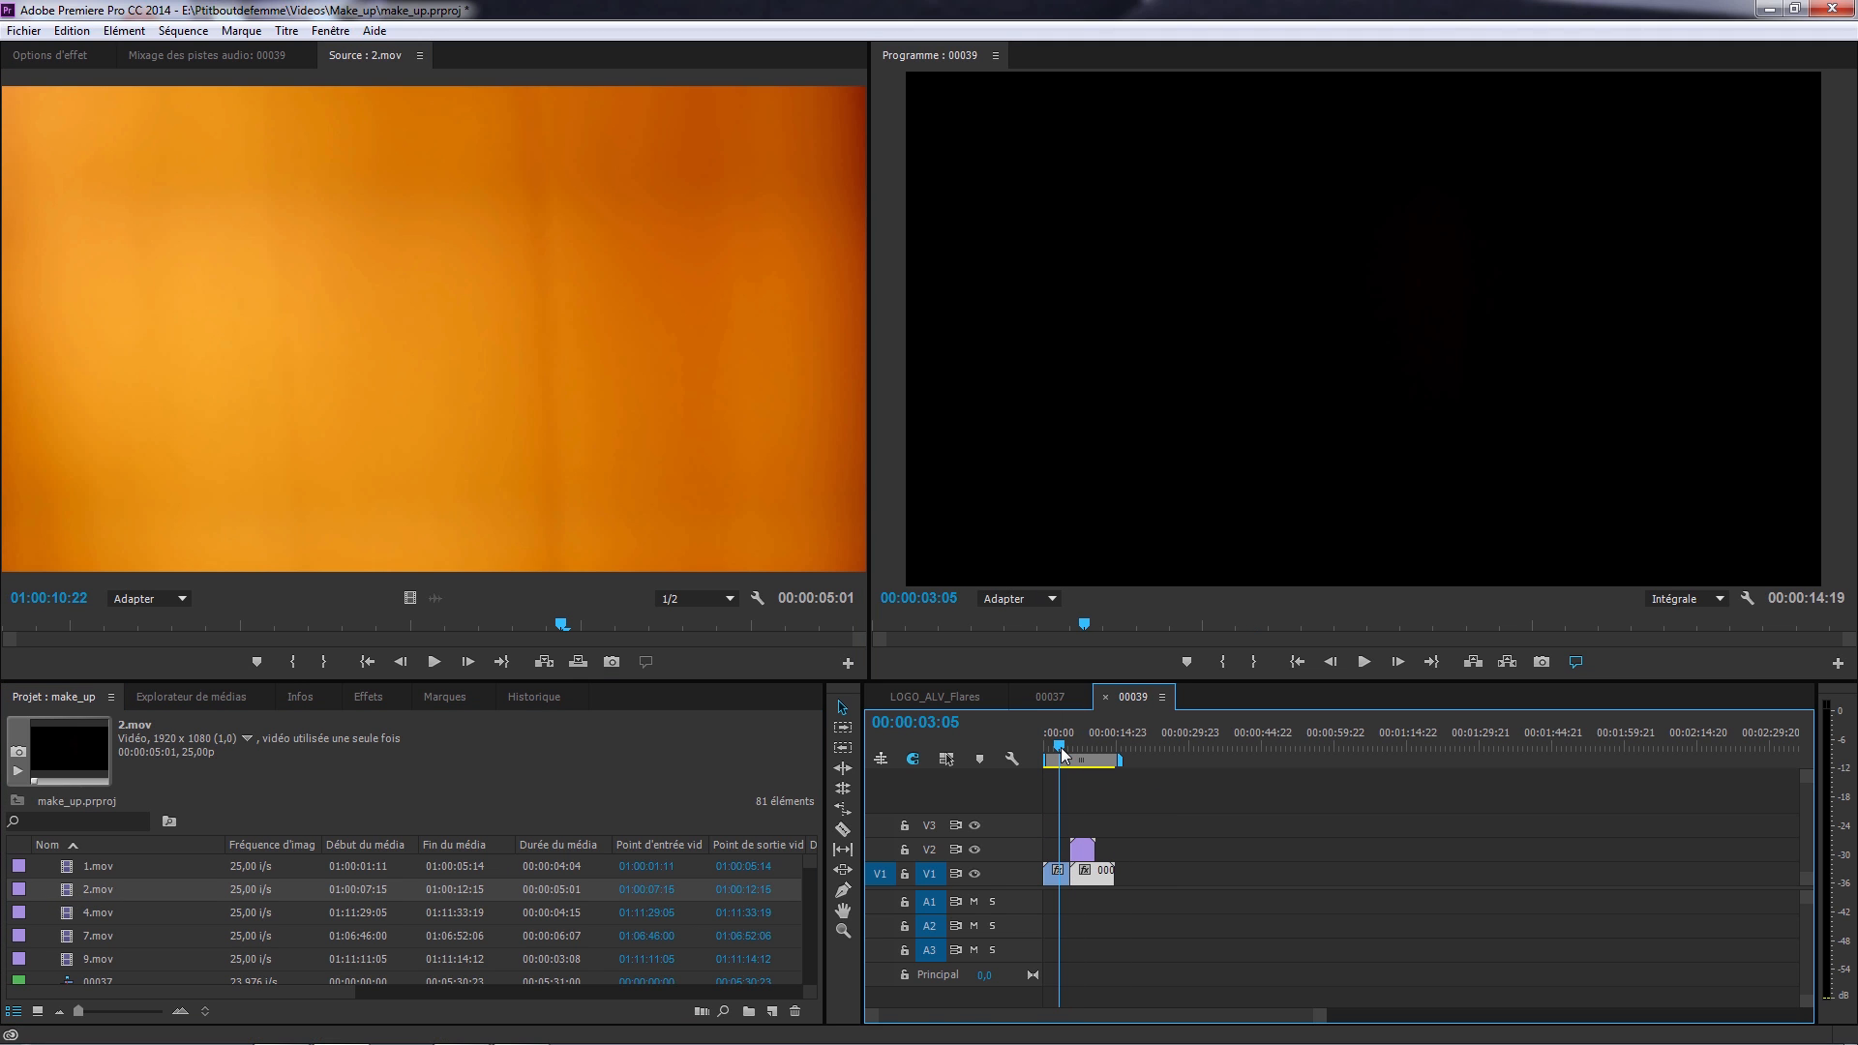
drag(871, 1016, 982, 1016)
click(1125, 745)
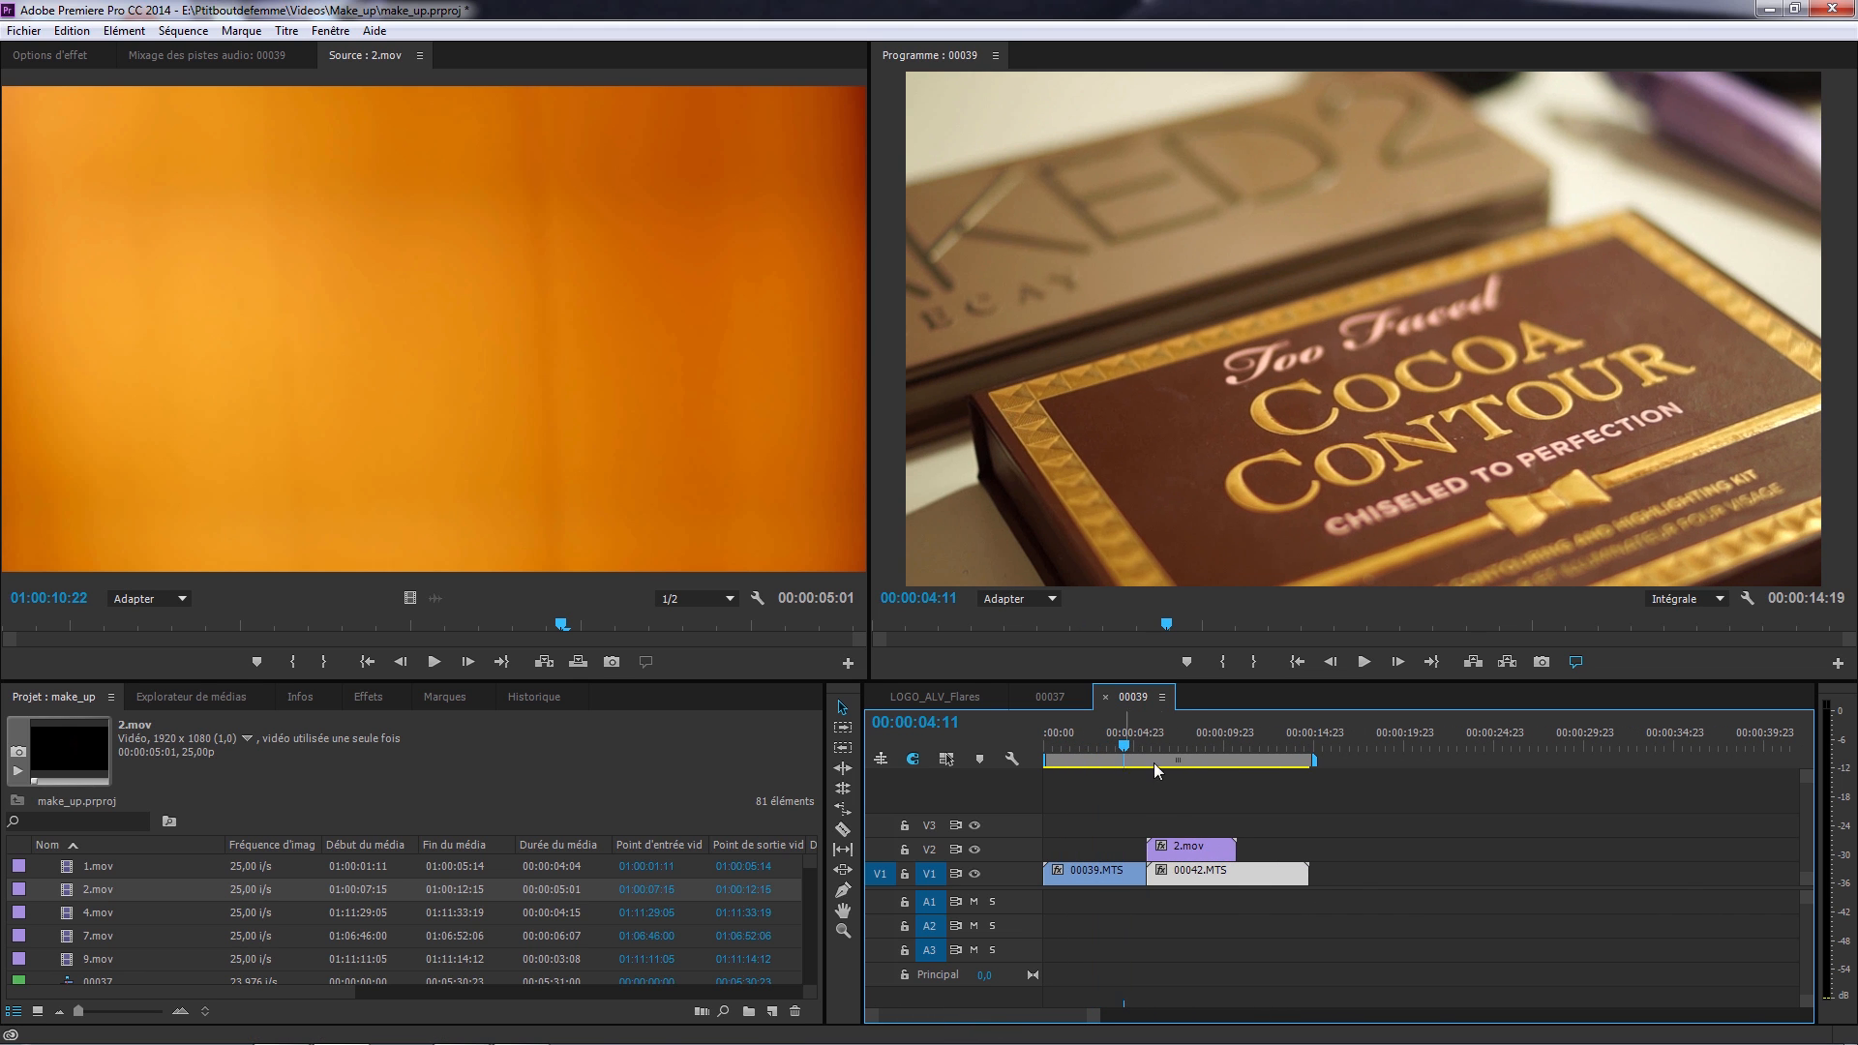
drag(1198, 849, 1156, 855)
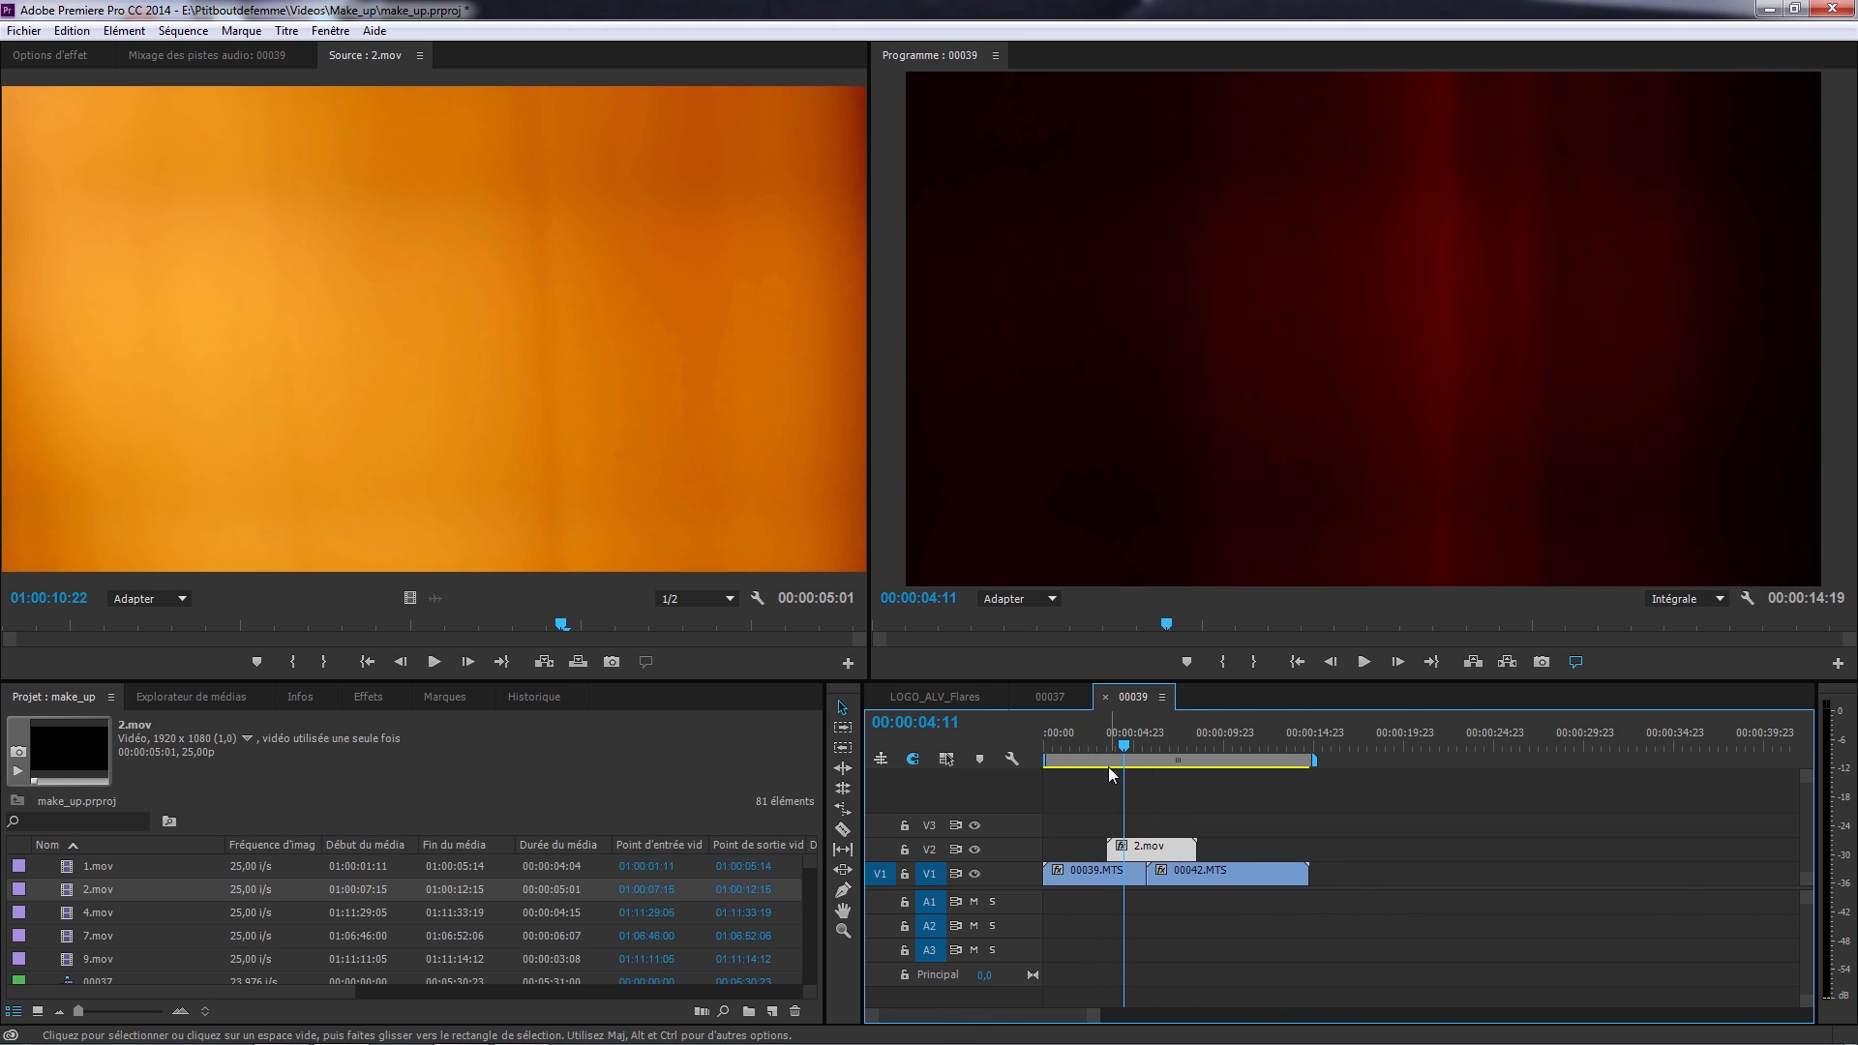
Check where 2.mov is brightest and shift it slightly earlier on V2, starting at about 00:00:03:00.
click(1143, 746)
drag(1144, 745, 1151, 745)
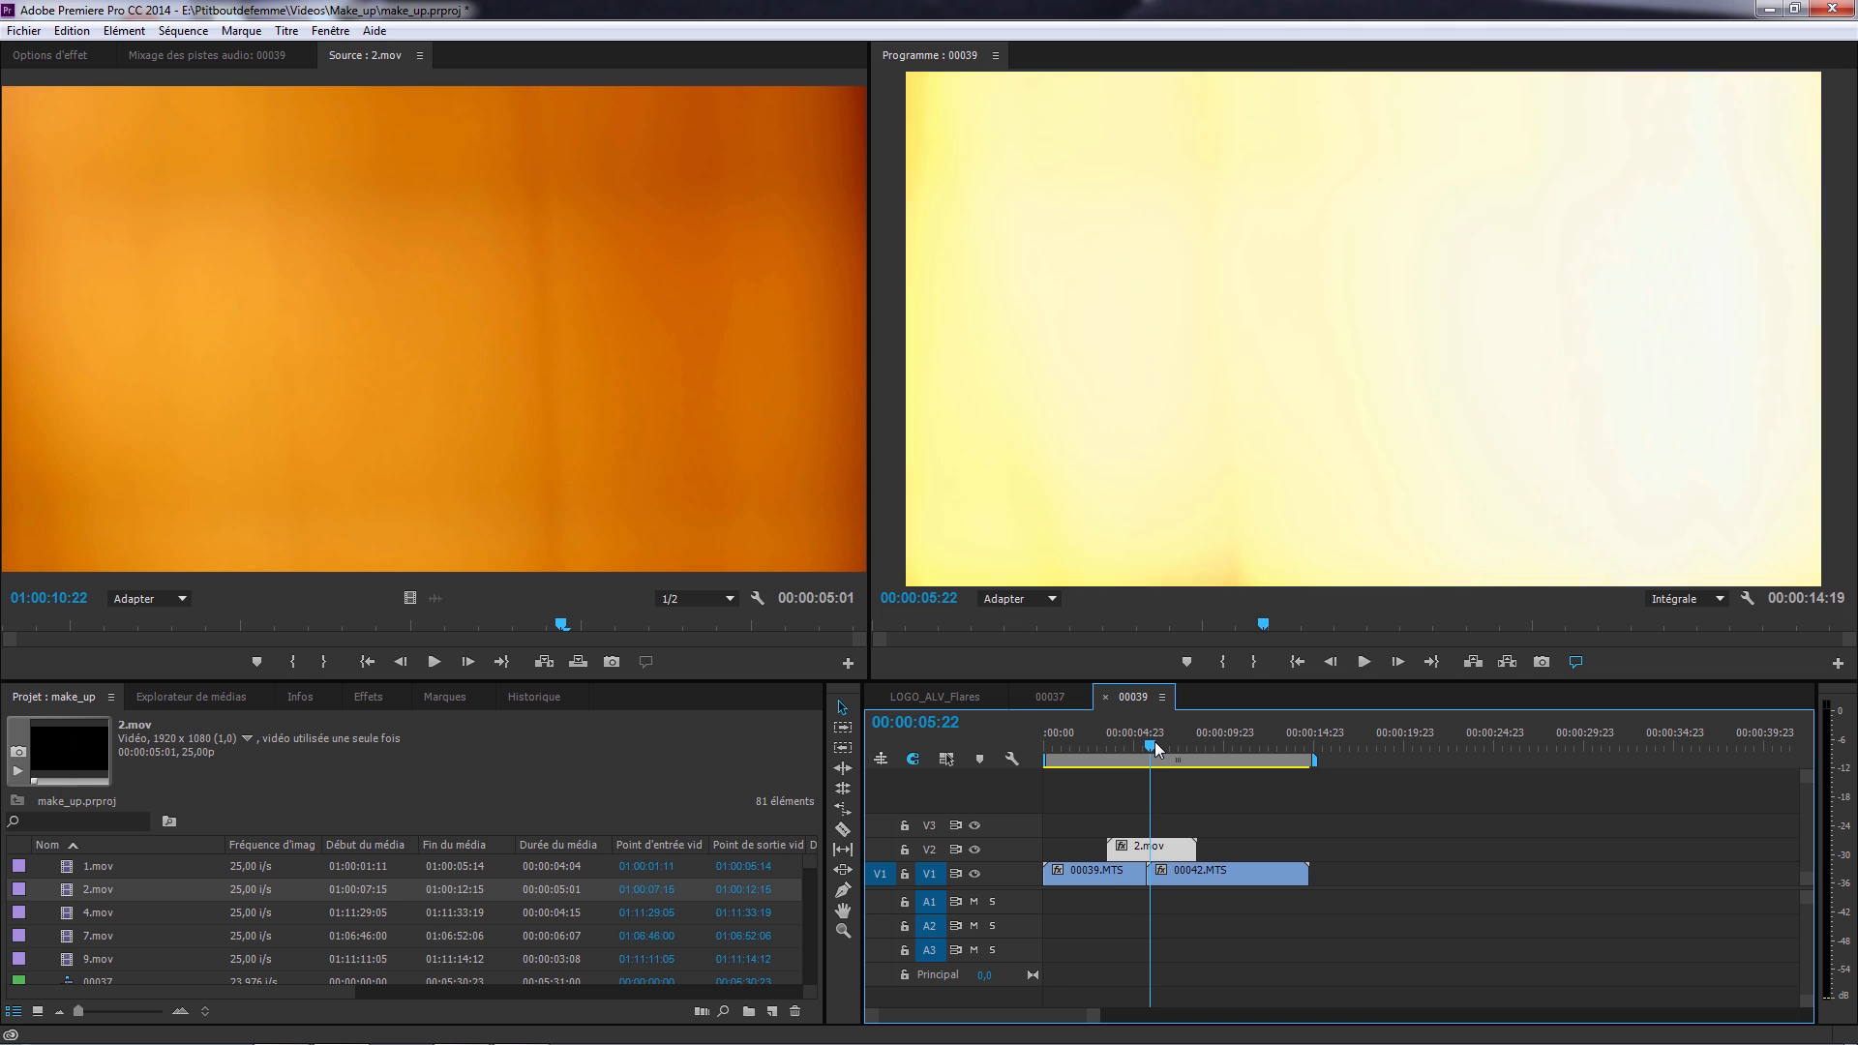
click(1099, 746)
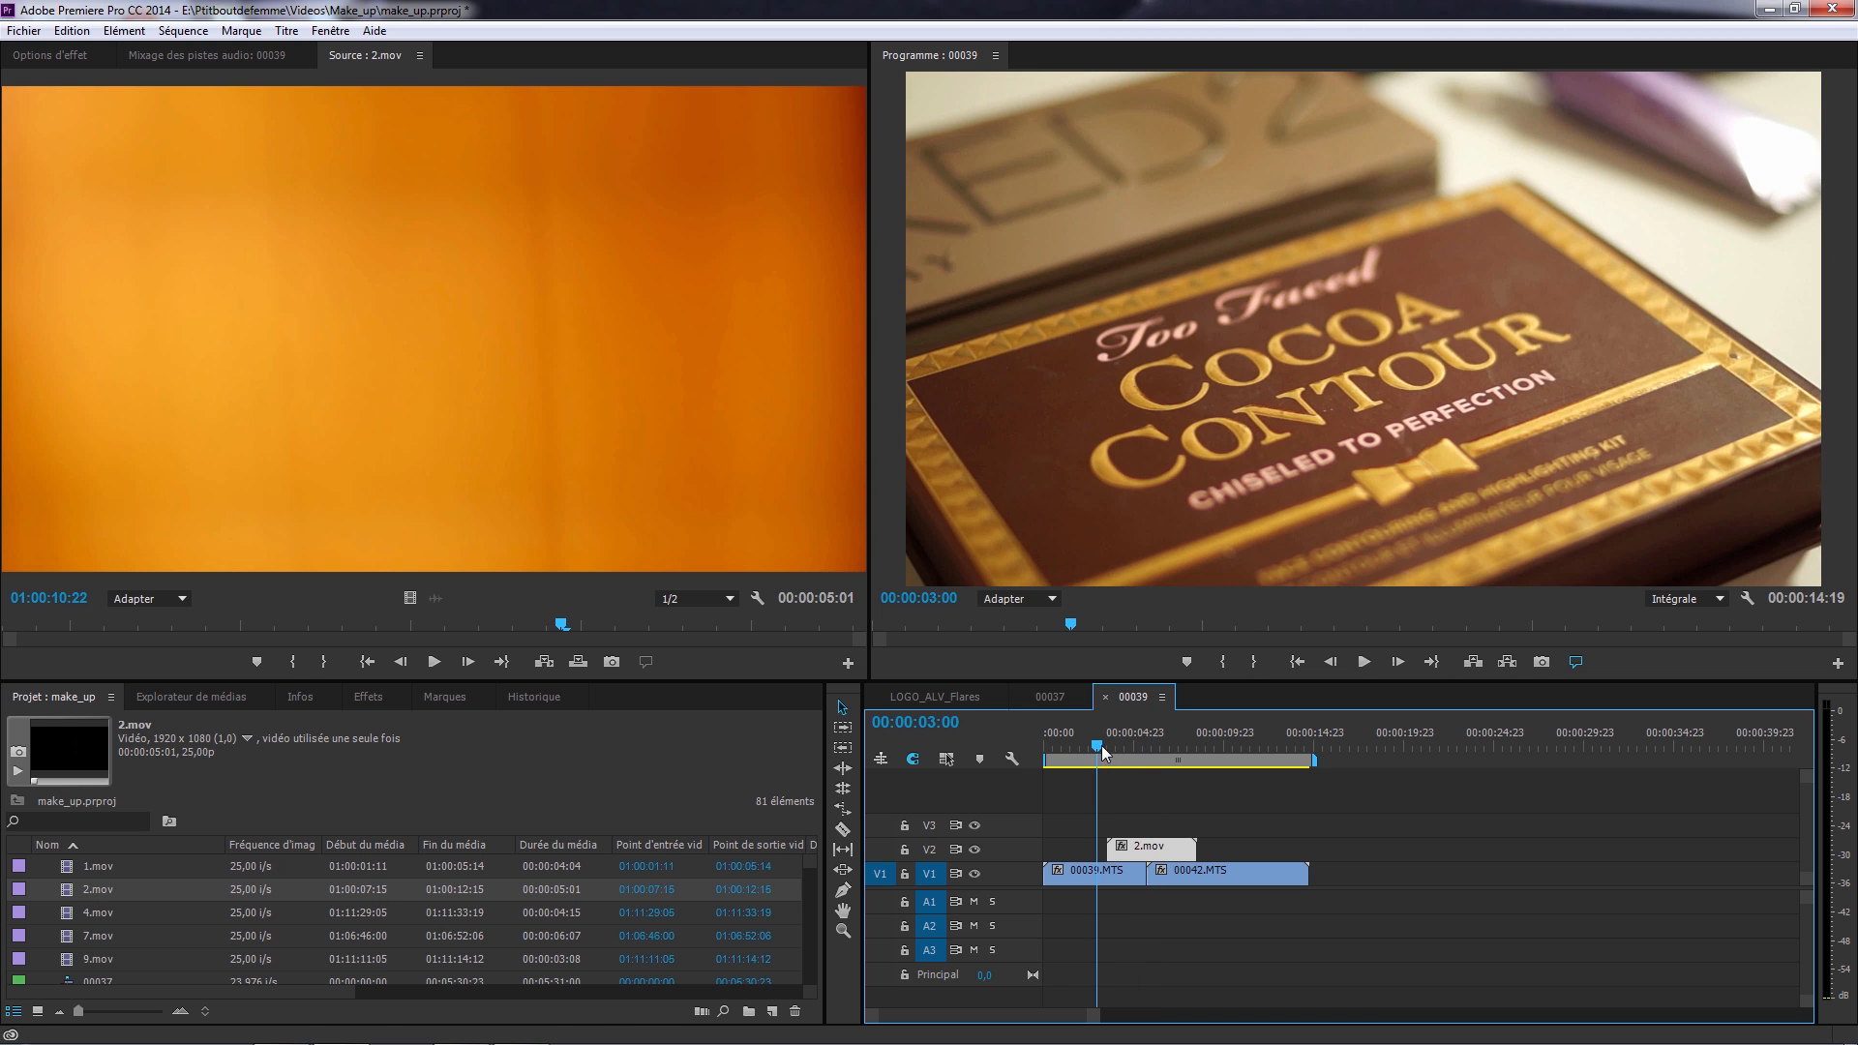
drag(1134, 848, 1125, 849)
mouse_move(1132, 753)
mouse_down()
mouse_move(1094, 739)
mouse_move(1161, 729)
mouse_move(1138, 737)
mouse_up()
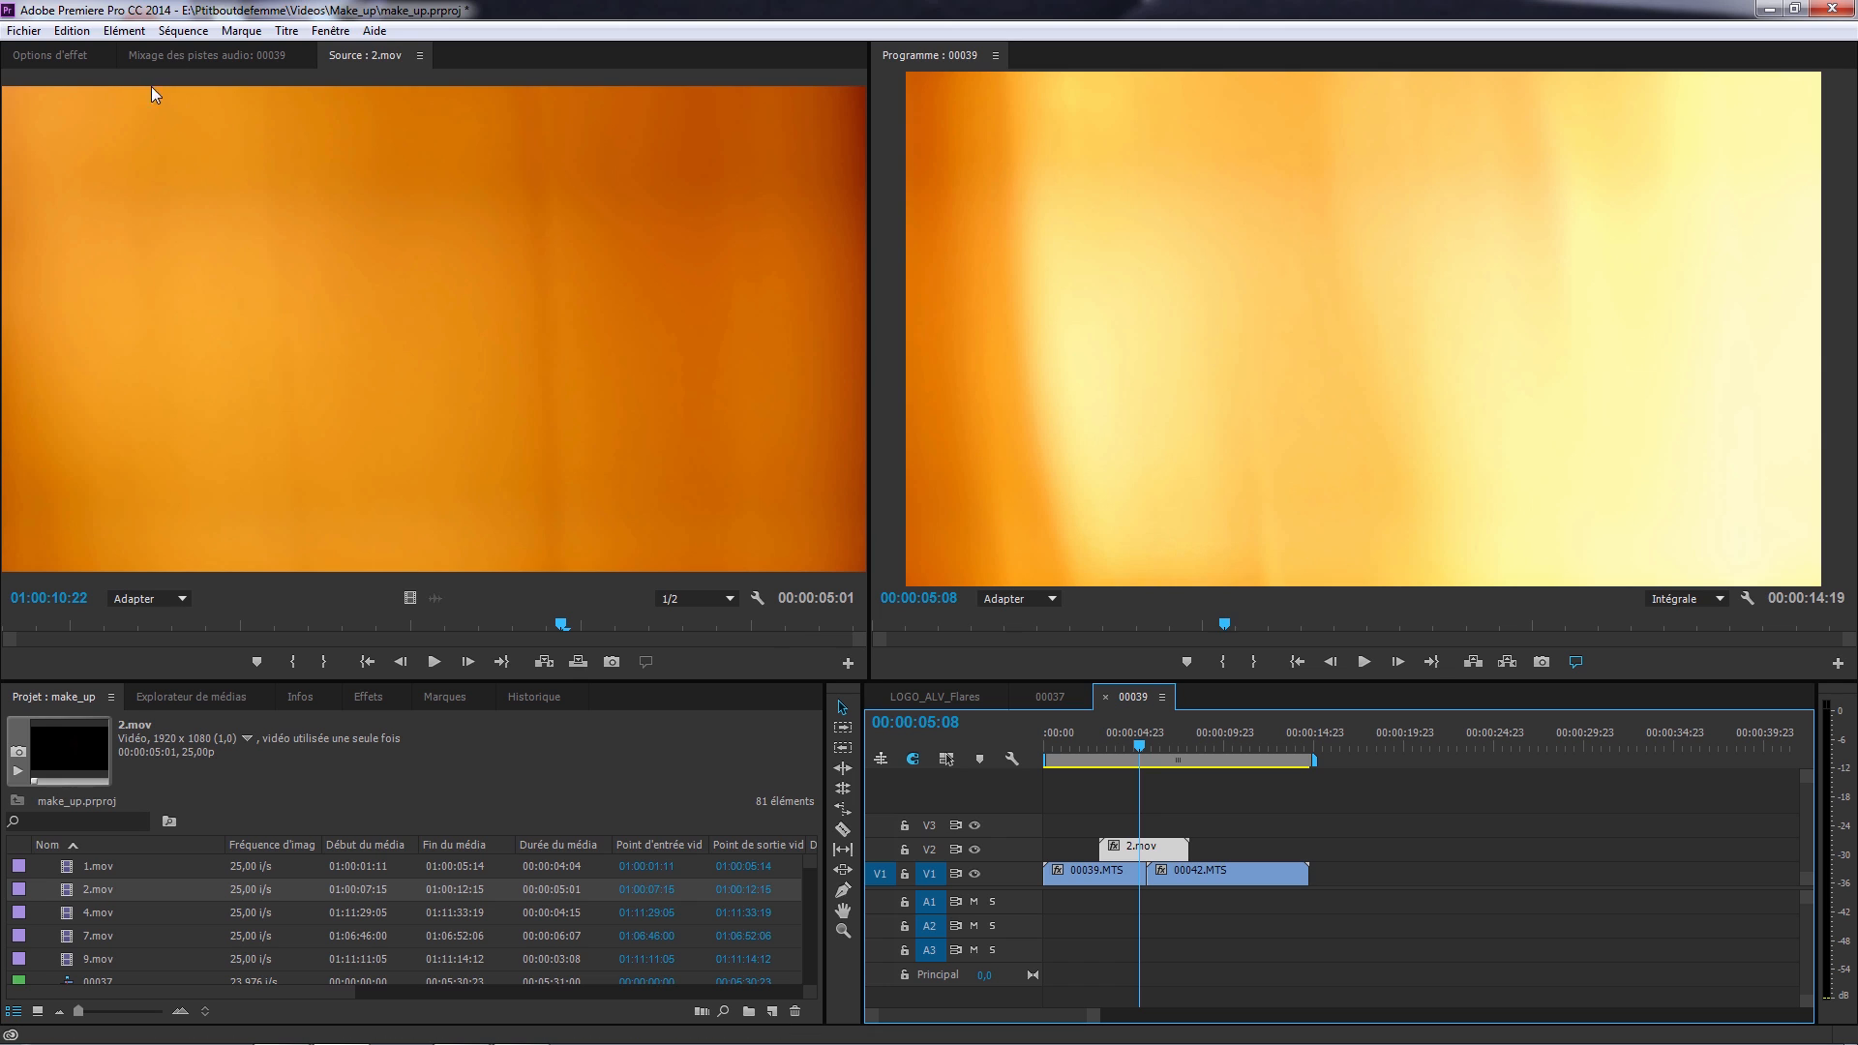
Set the blend mode of the 2.mov clip on V2 to Ecran in its opacity settings.
click(54, 58)
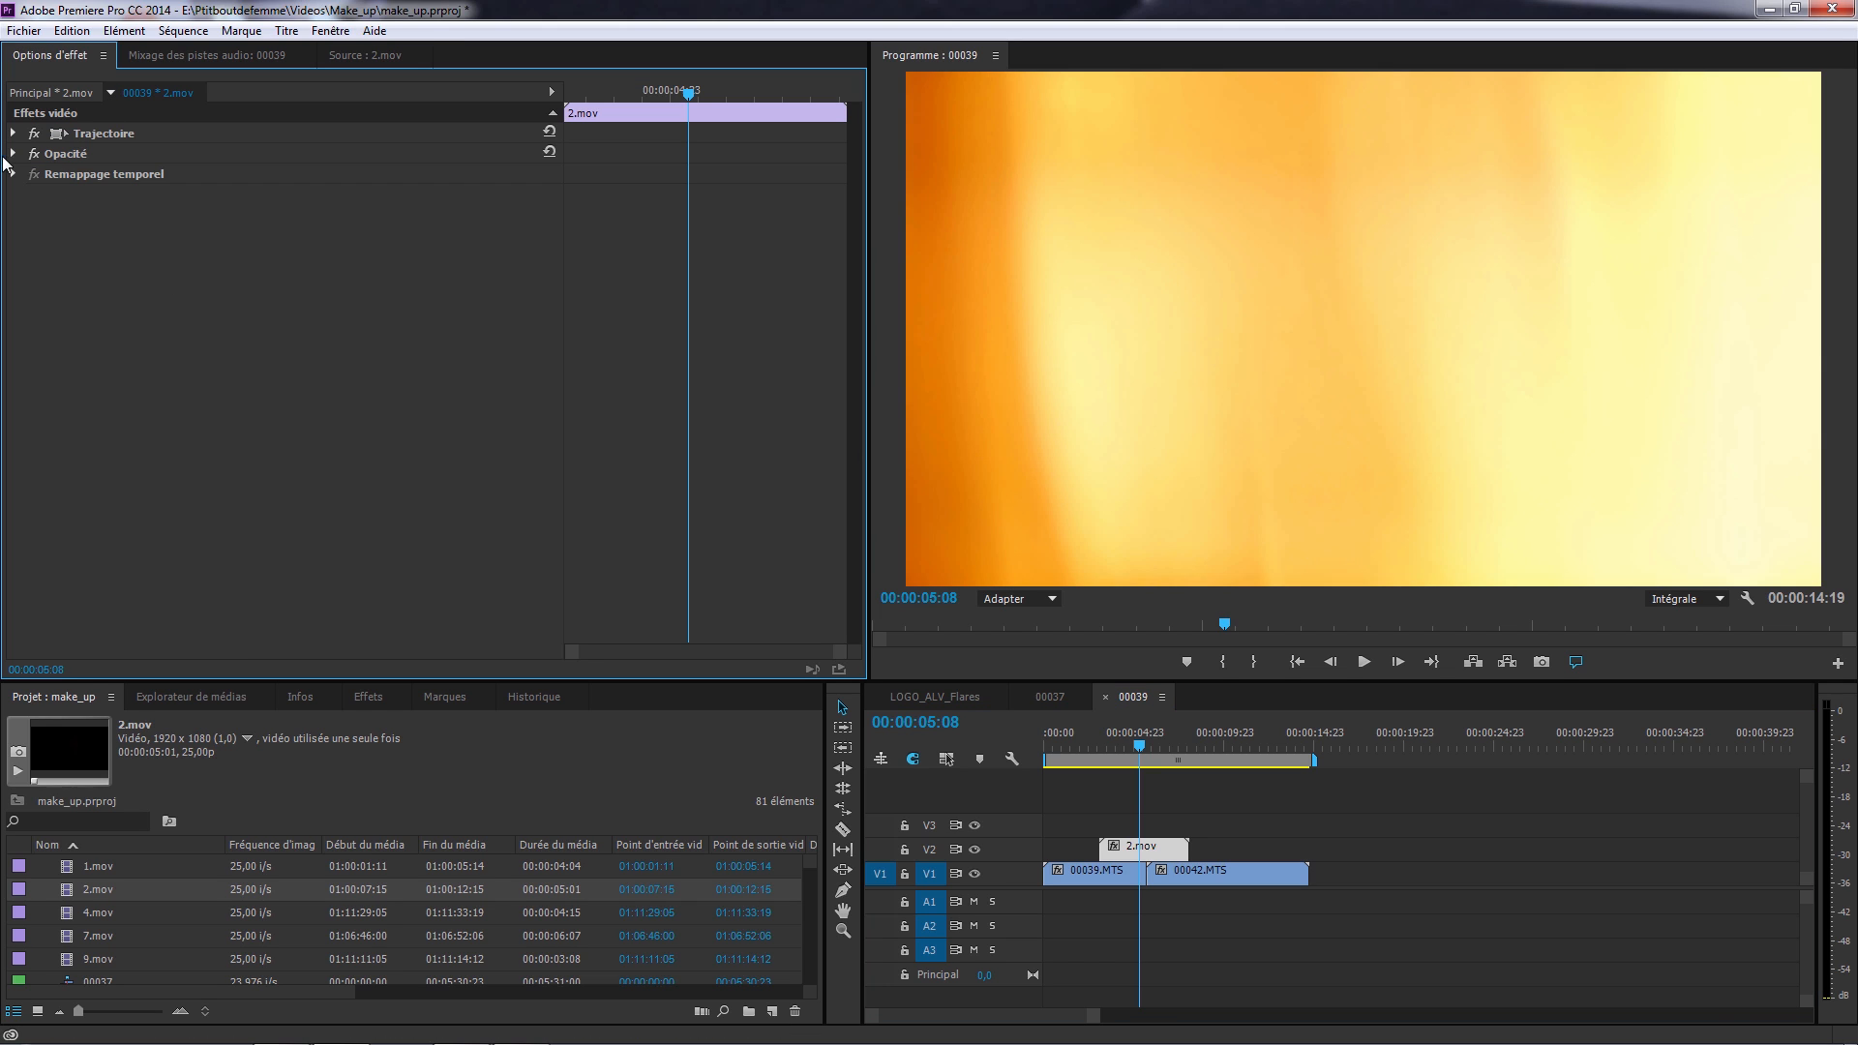
click(12, 155)
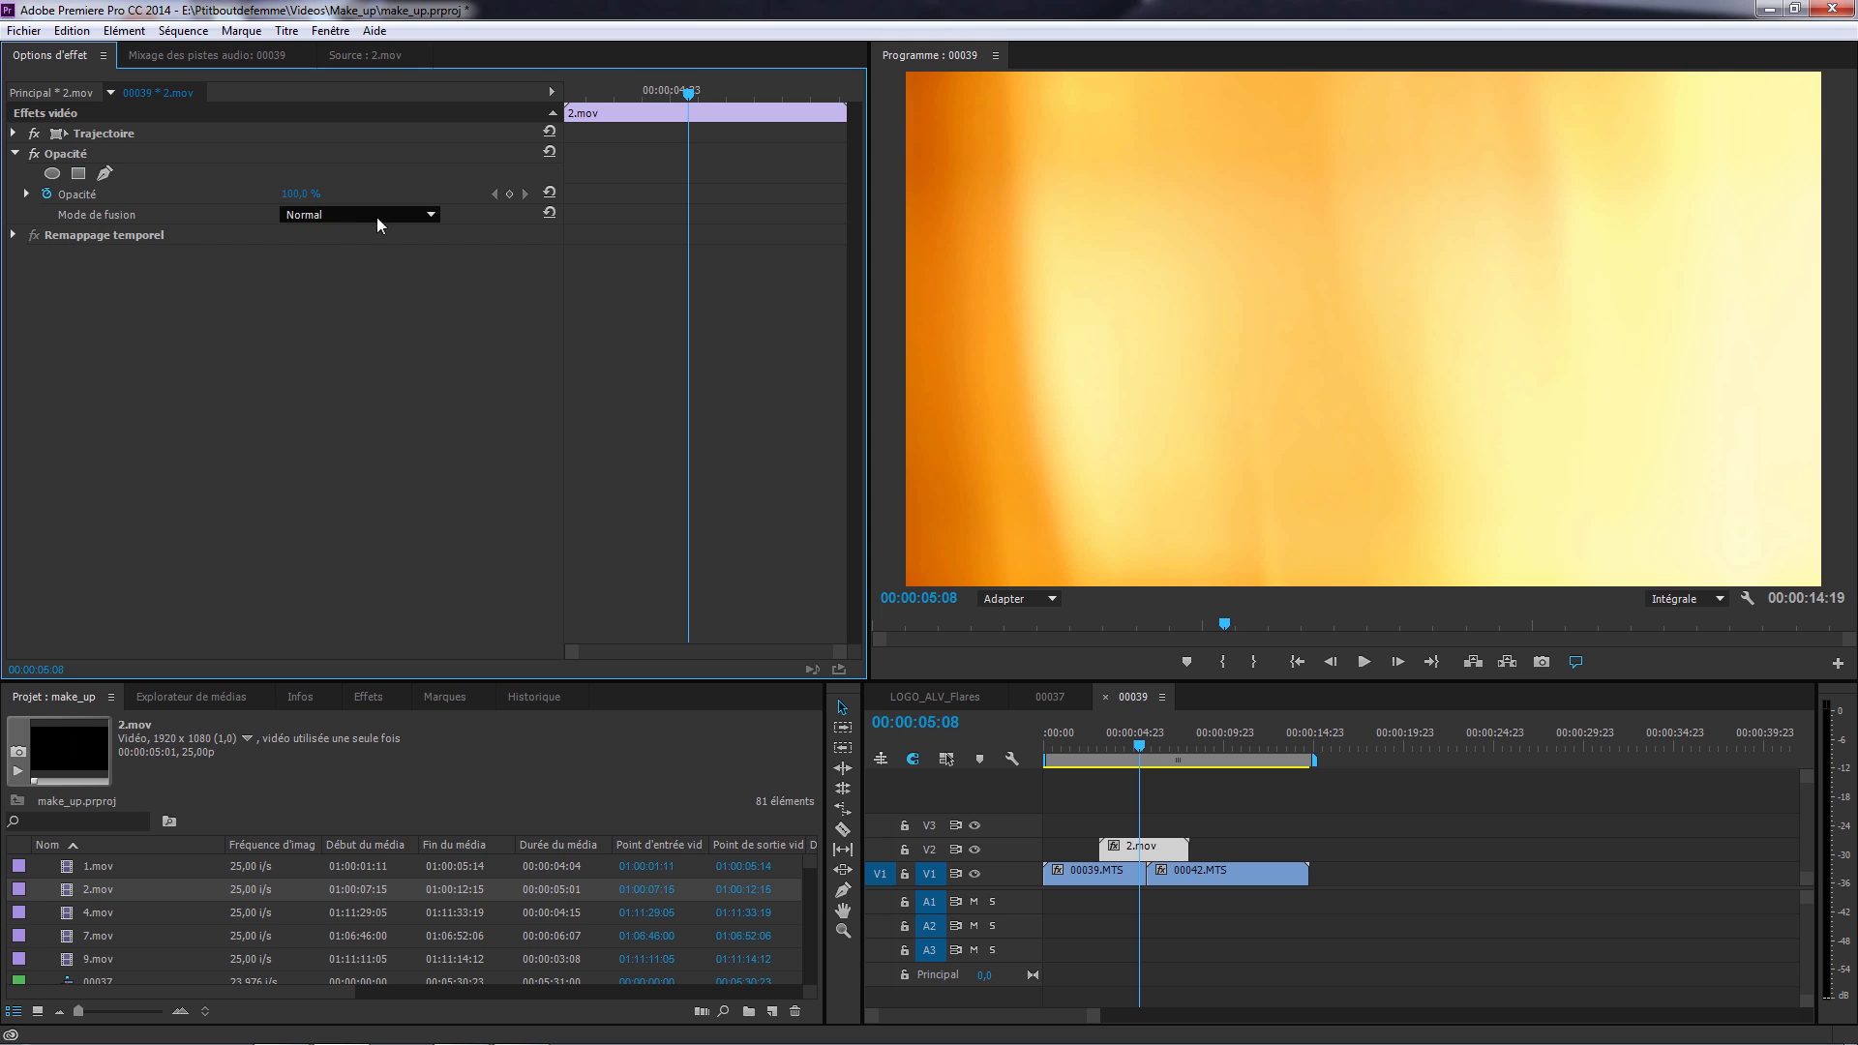
click(432, 216)
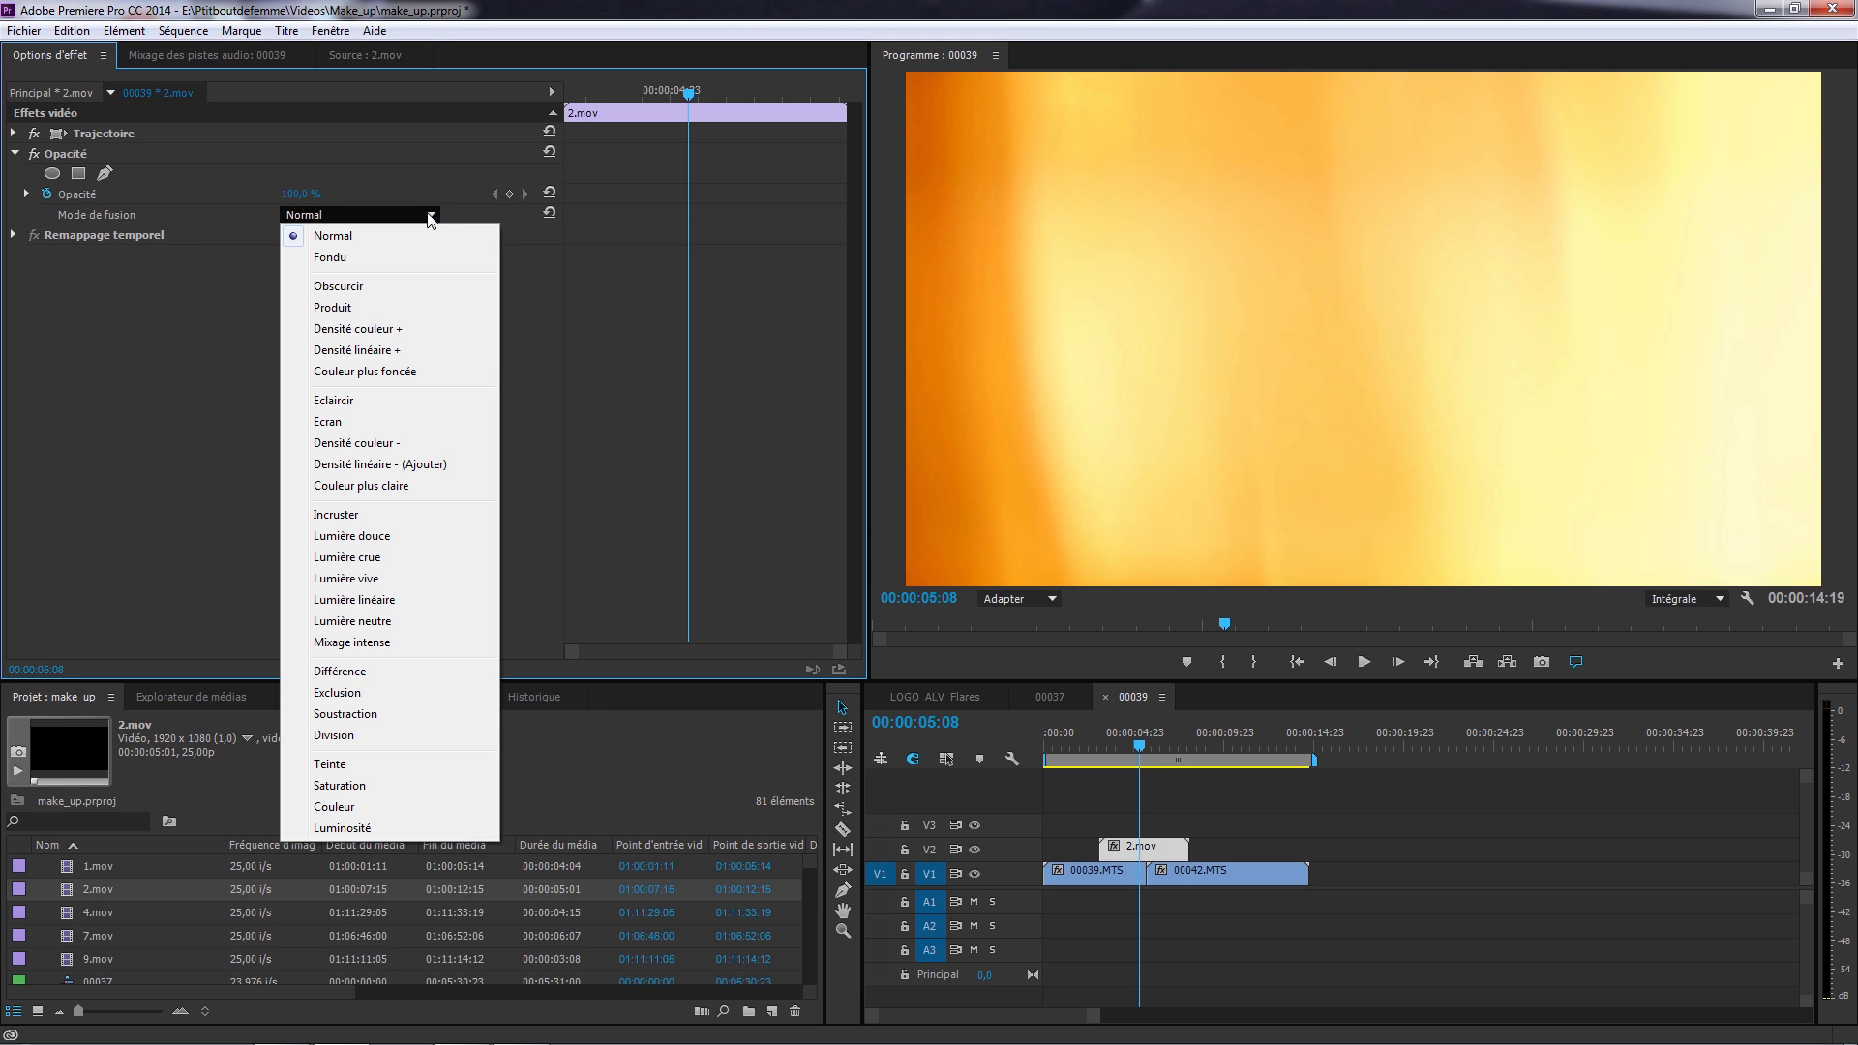
click(377, 423)
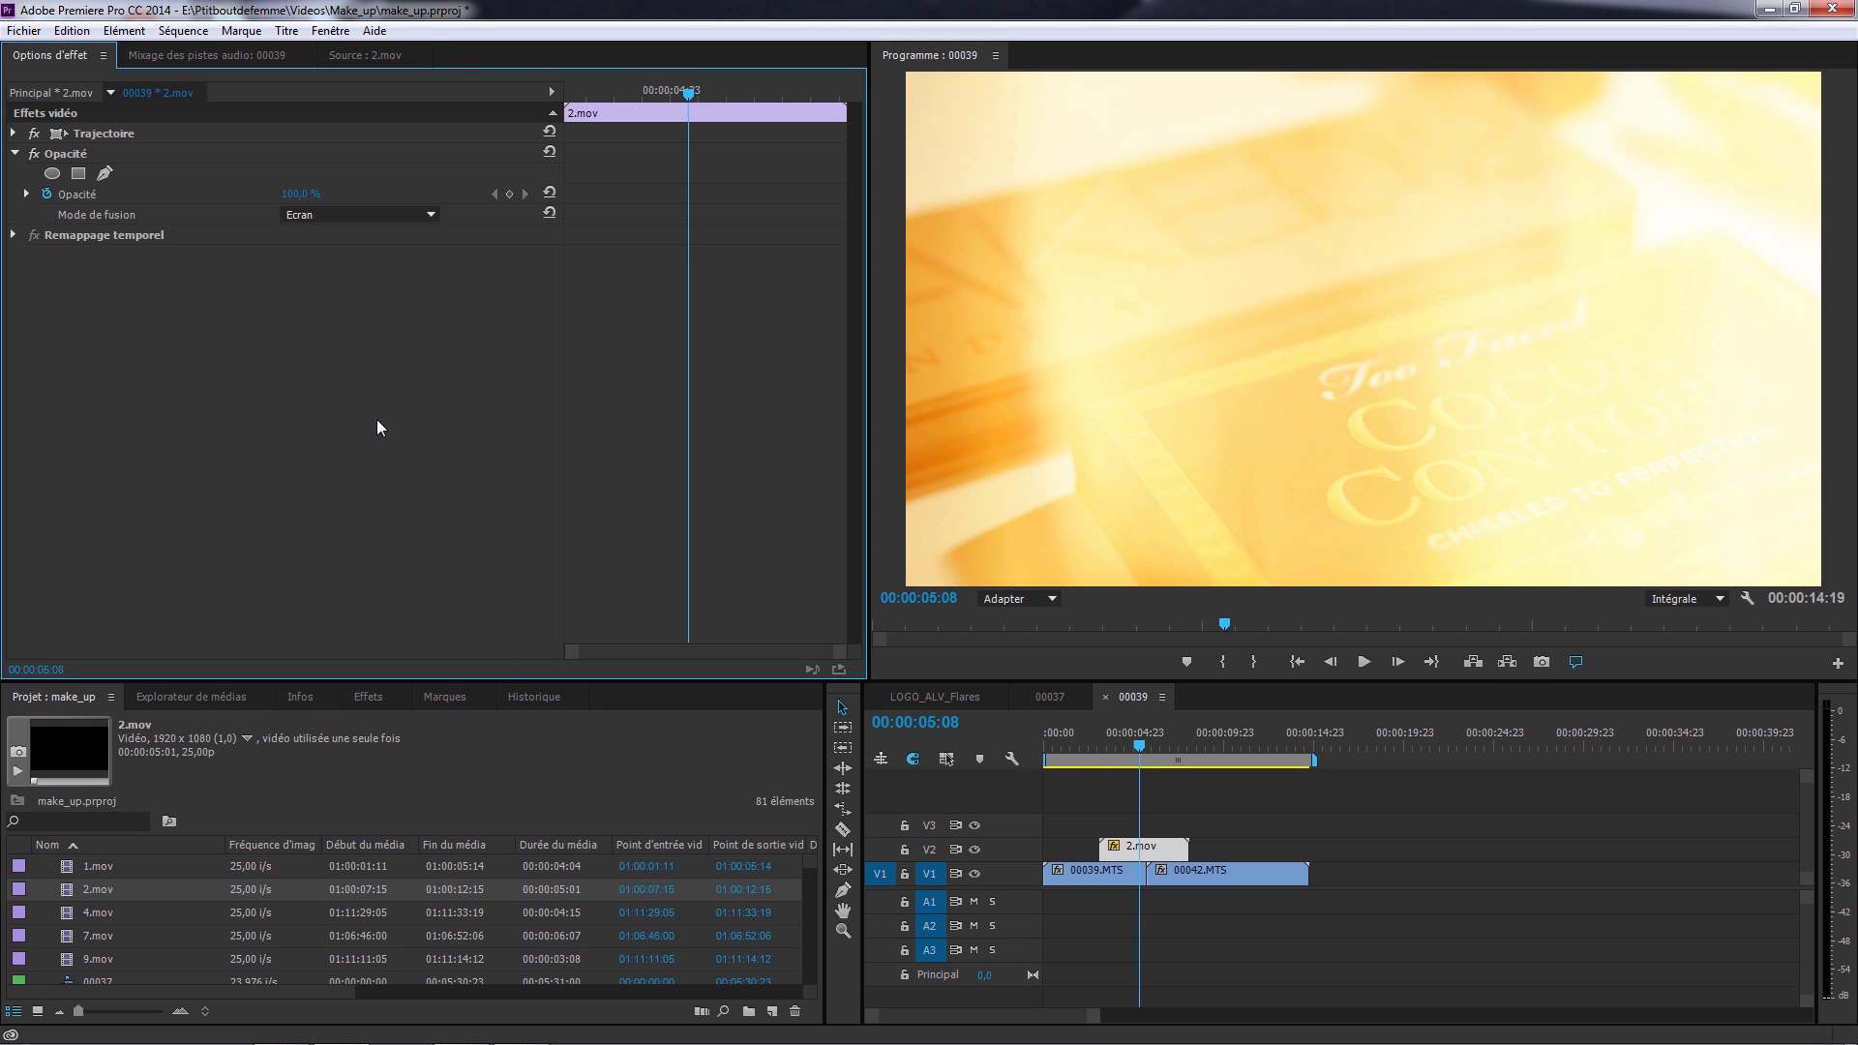
Play the light-leak transition from 00:00:01:12, before 2.mov starts, until just after 2.mov ends.
click(1102, 753)
mouse_move(1105, 760)
mouse_down()
mouse_move(1178, 758)
mouse_move(1069, 761)
mouse_up()
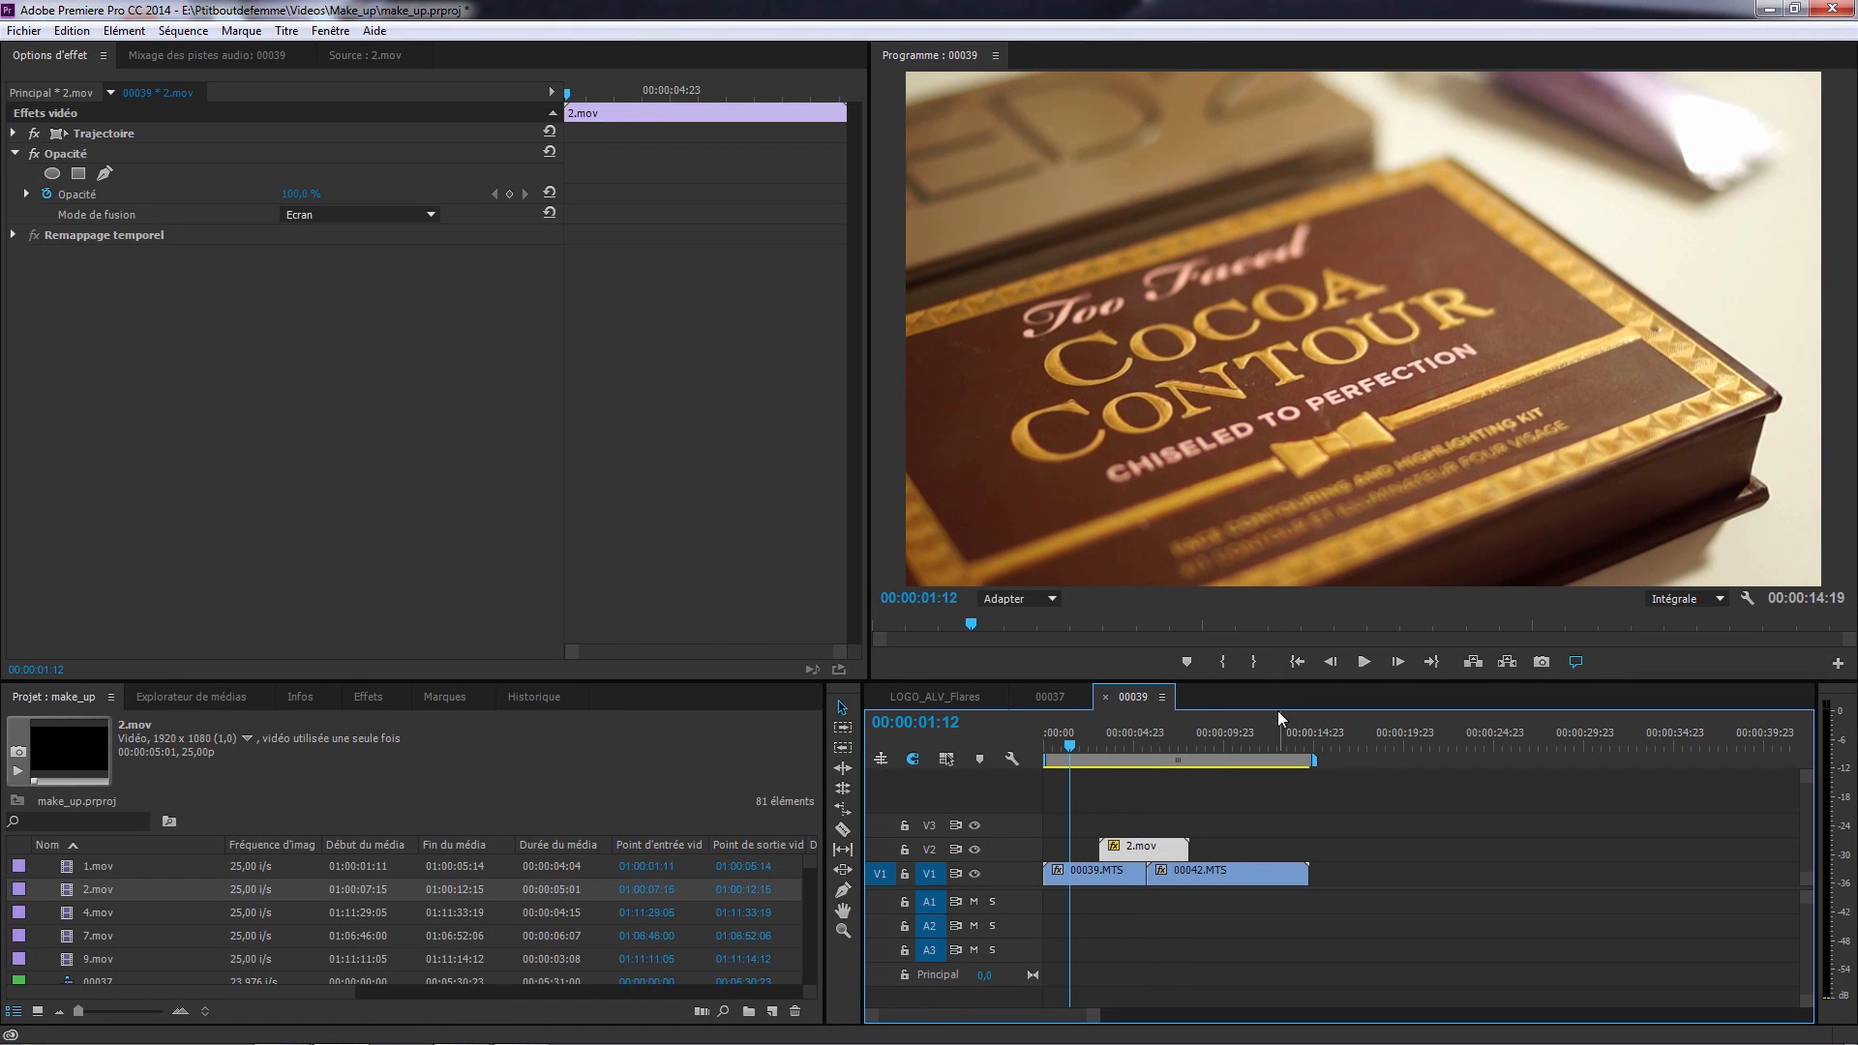
click(1362, 663)
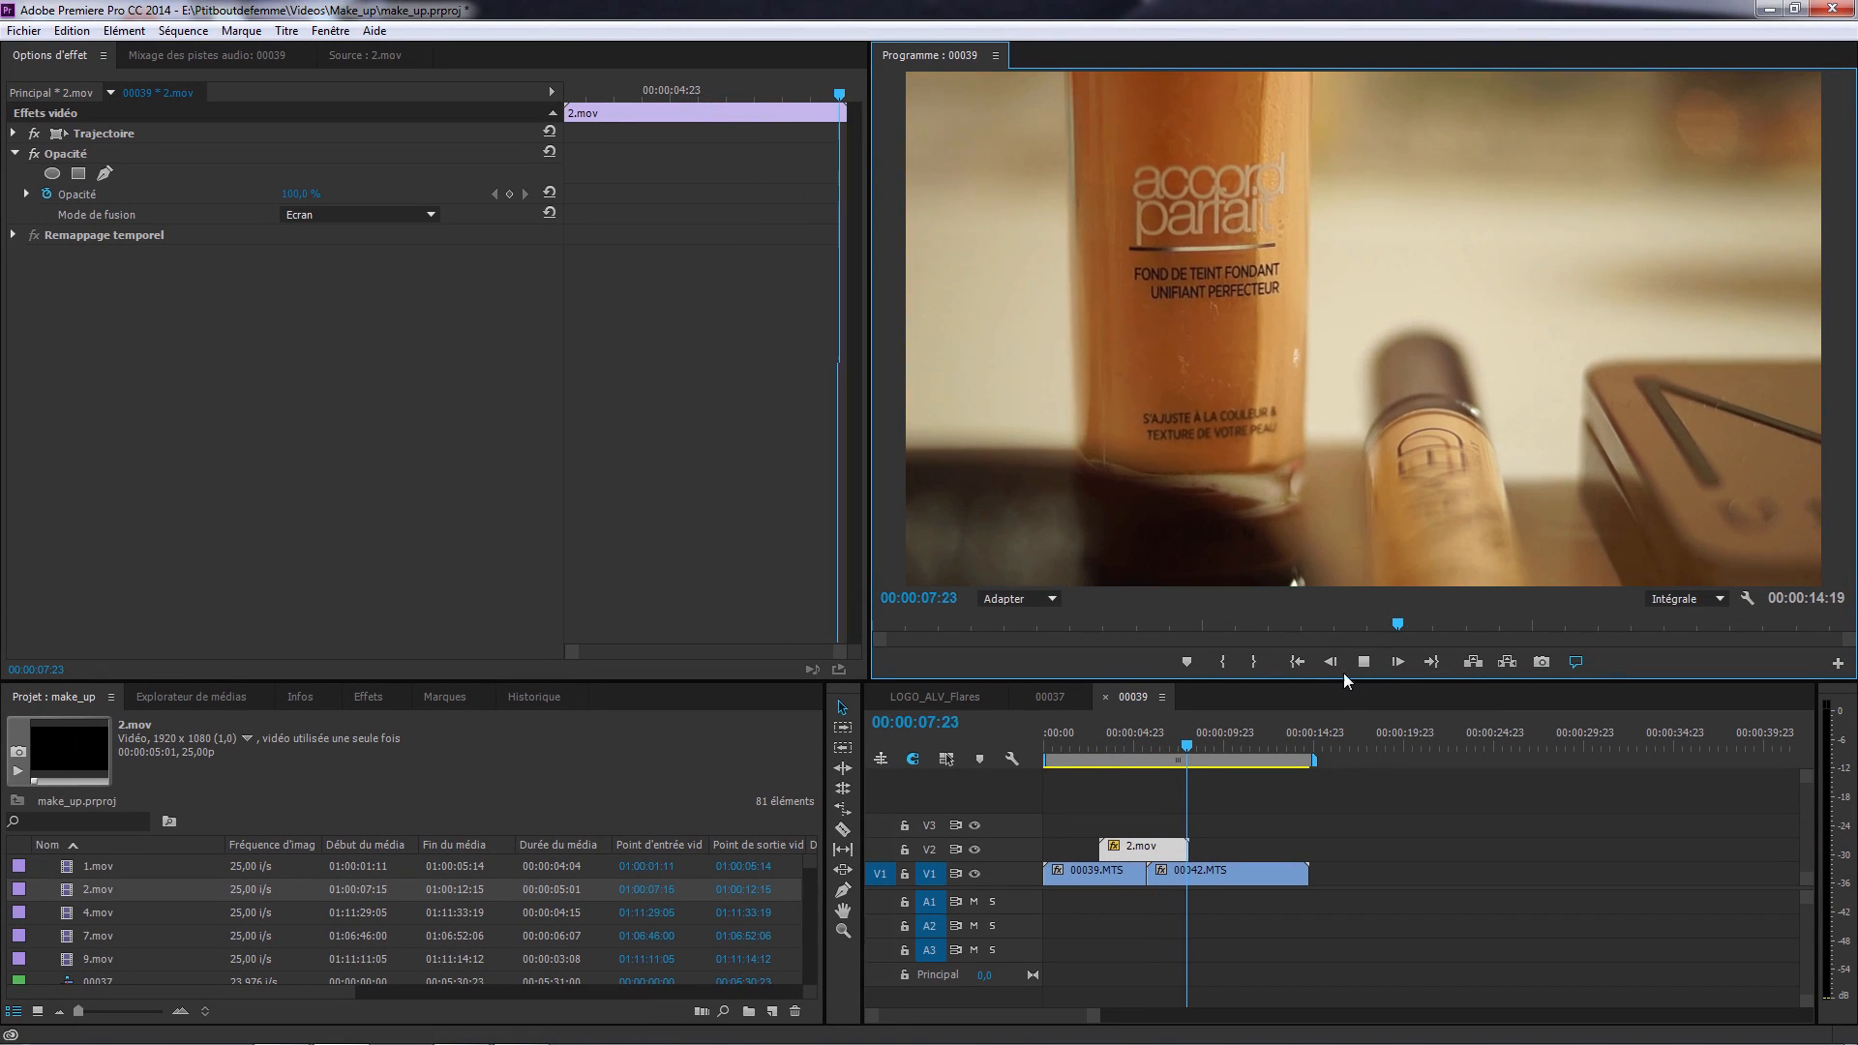
key(space)
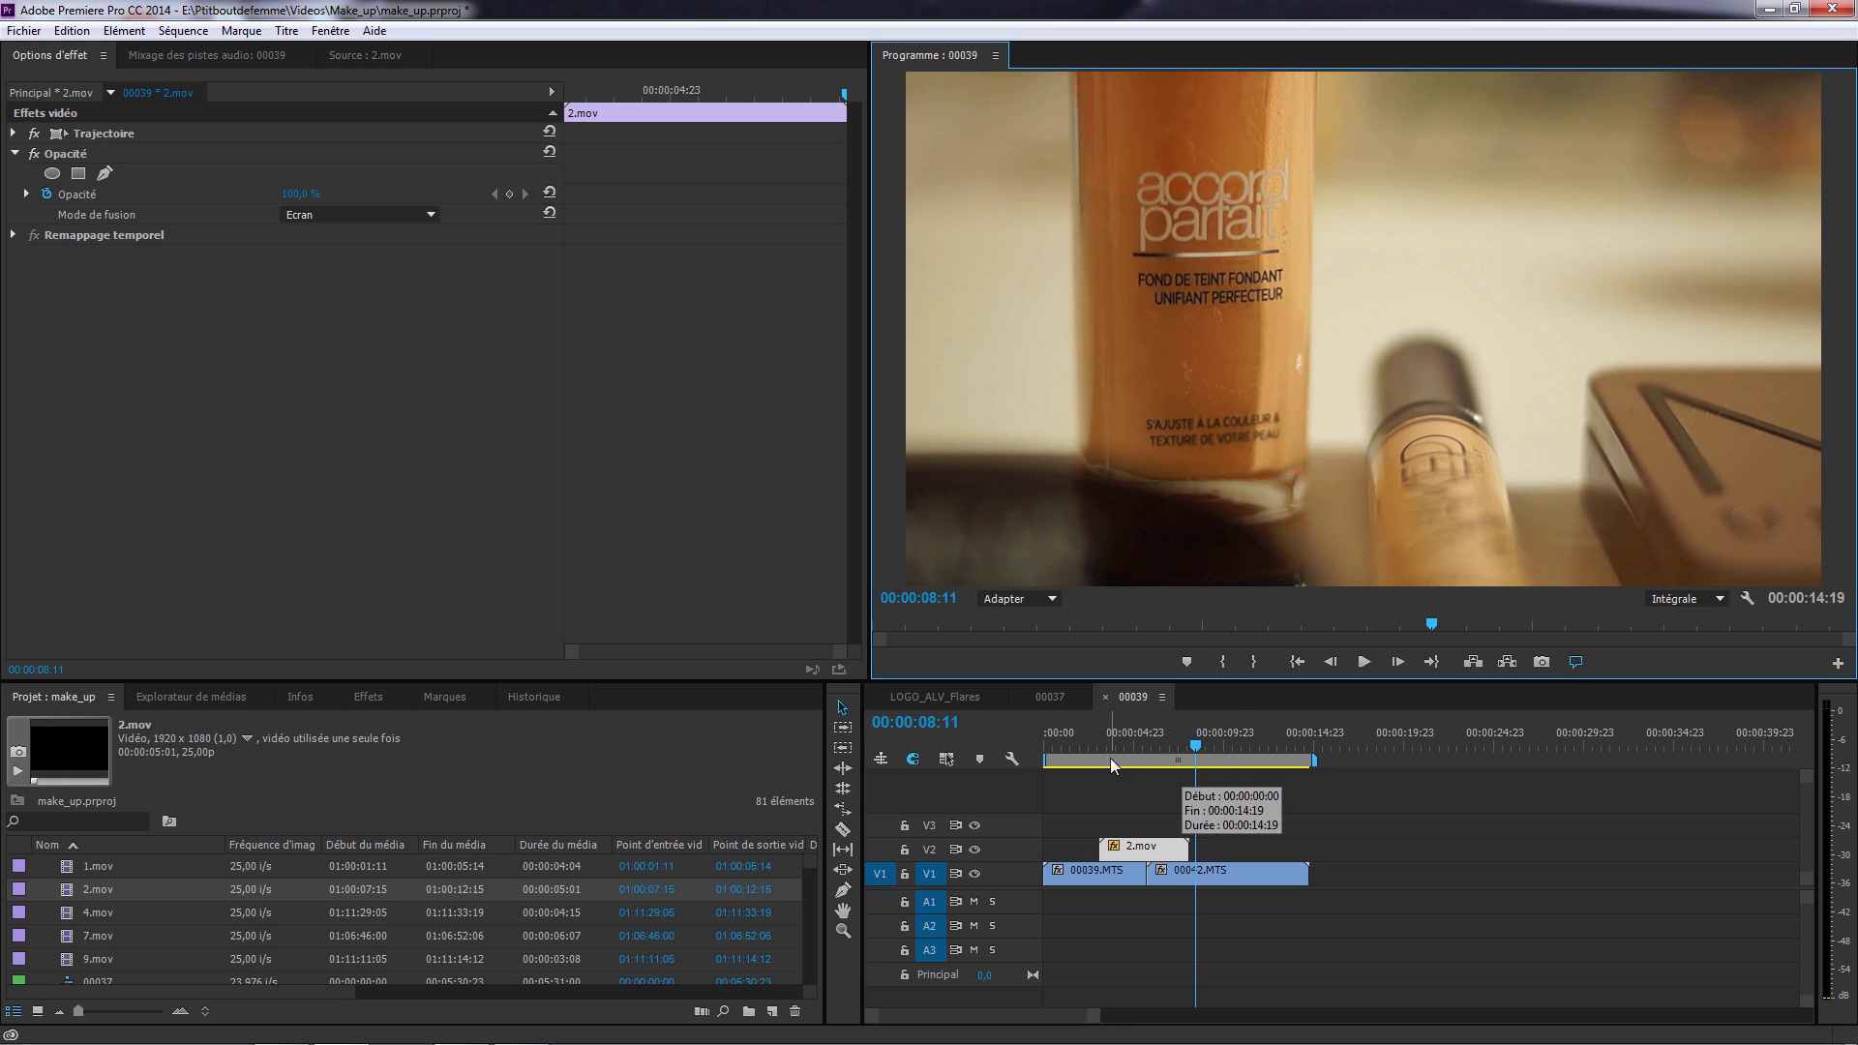
Show the built-in video transitions in the Page tournée ombrée and Sens groups.
click(376, 702)
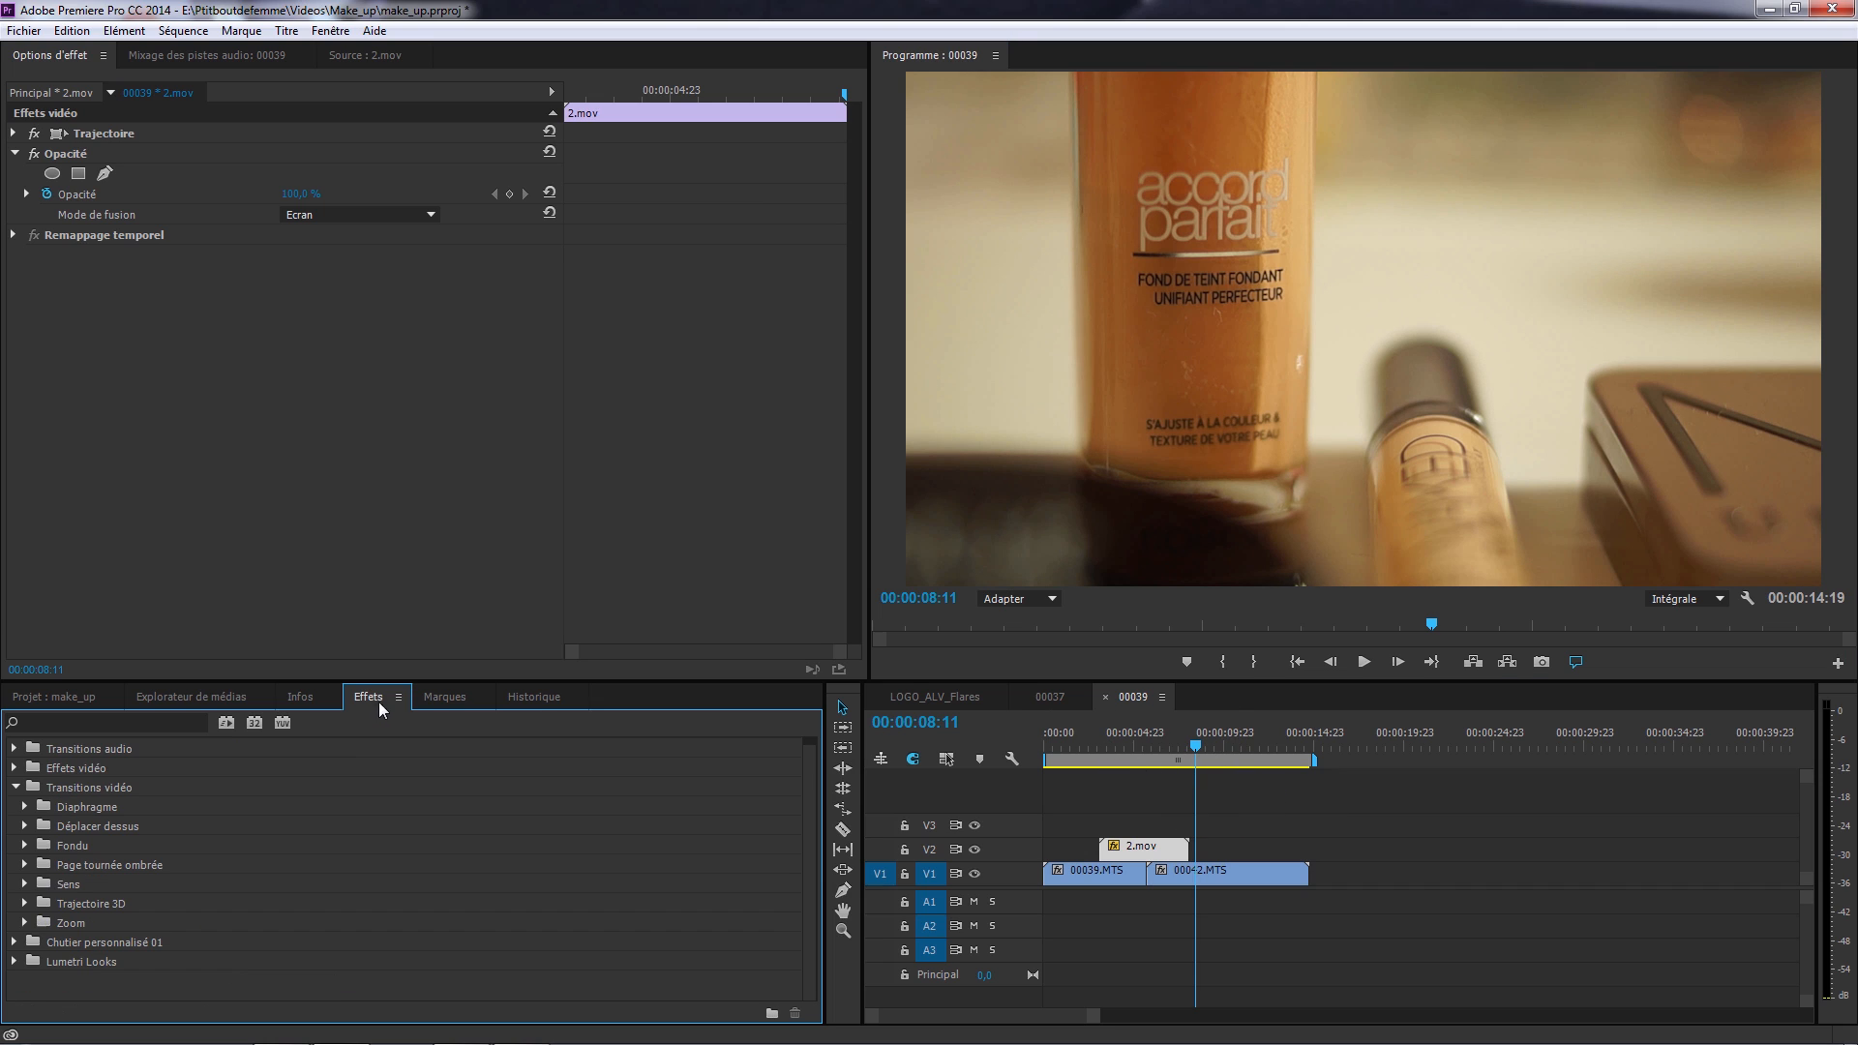
click(26, 865)
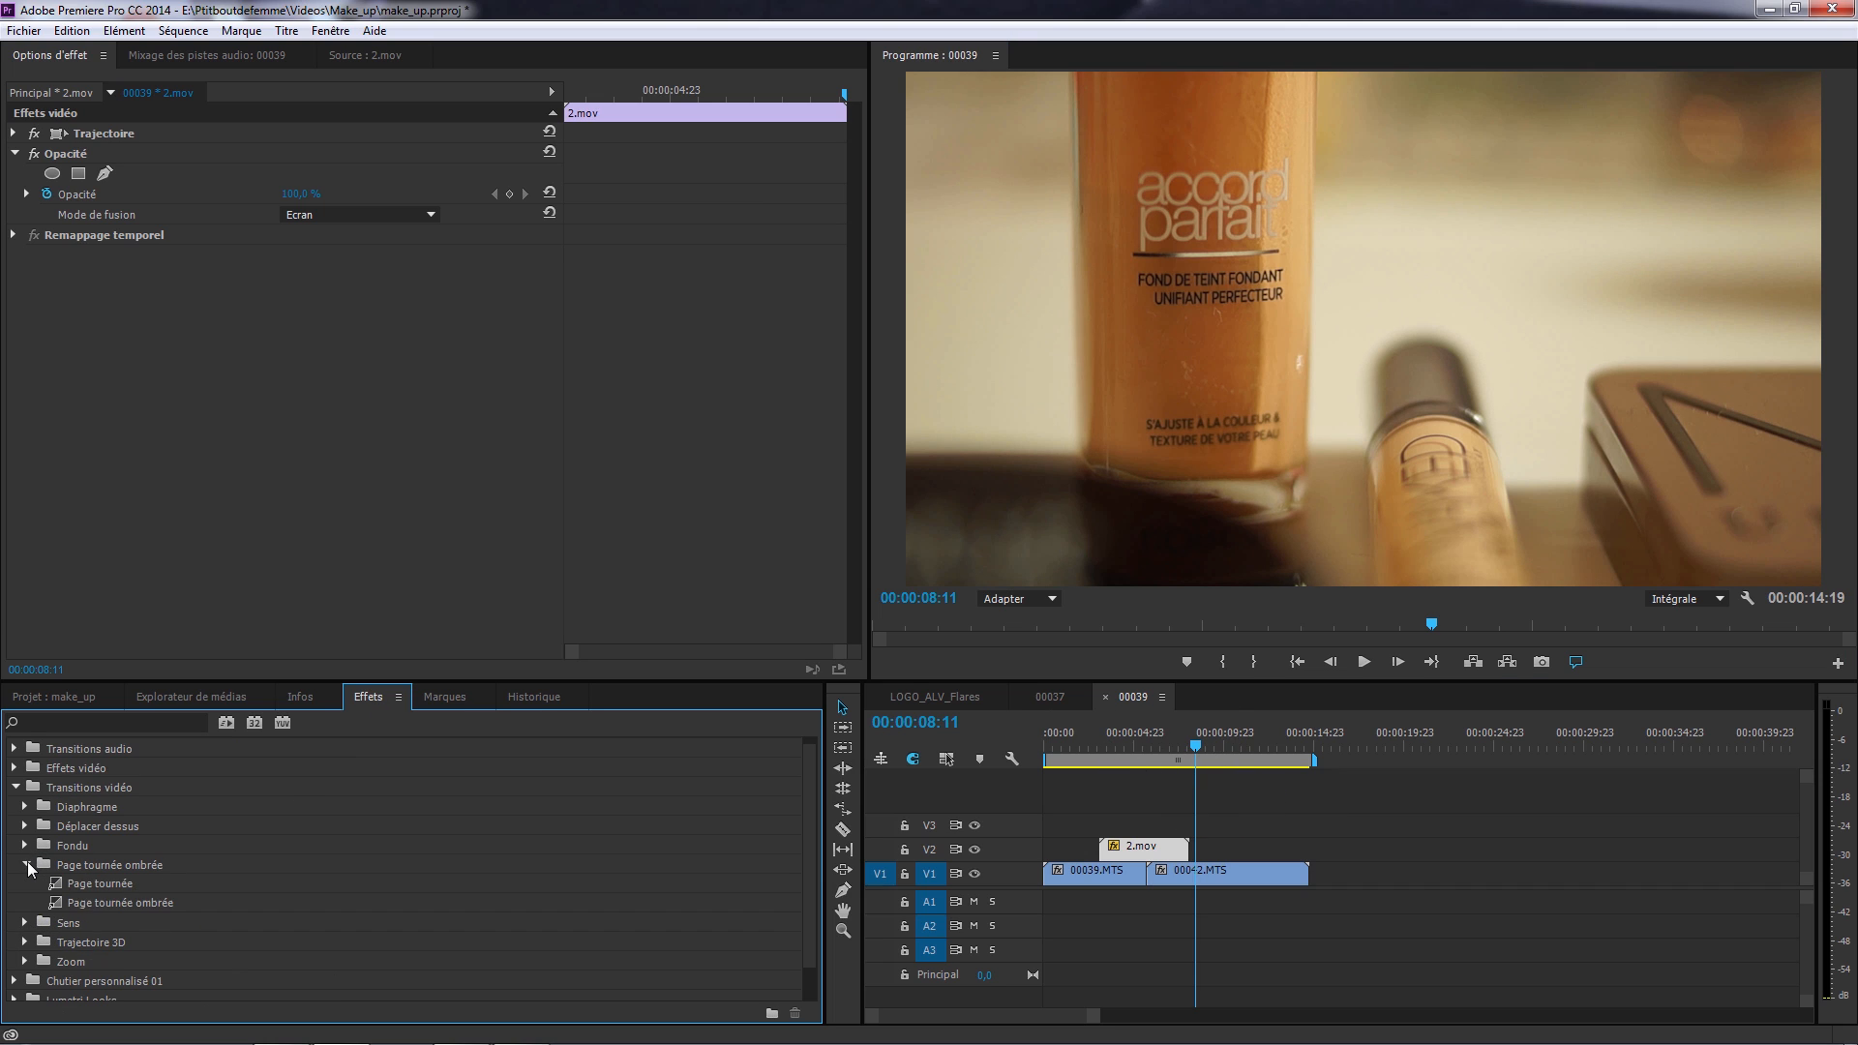
click(26, 924)
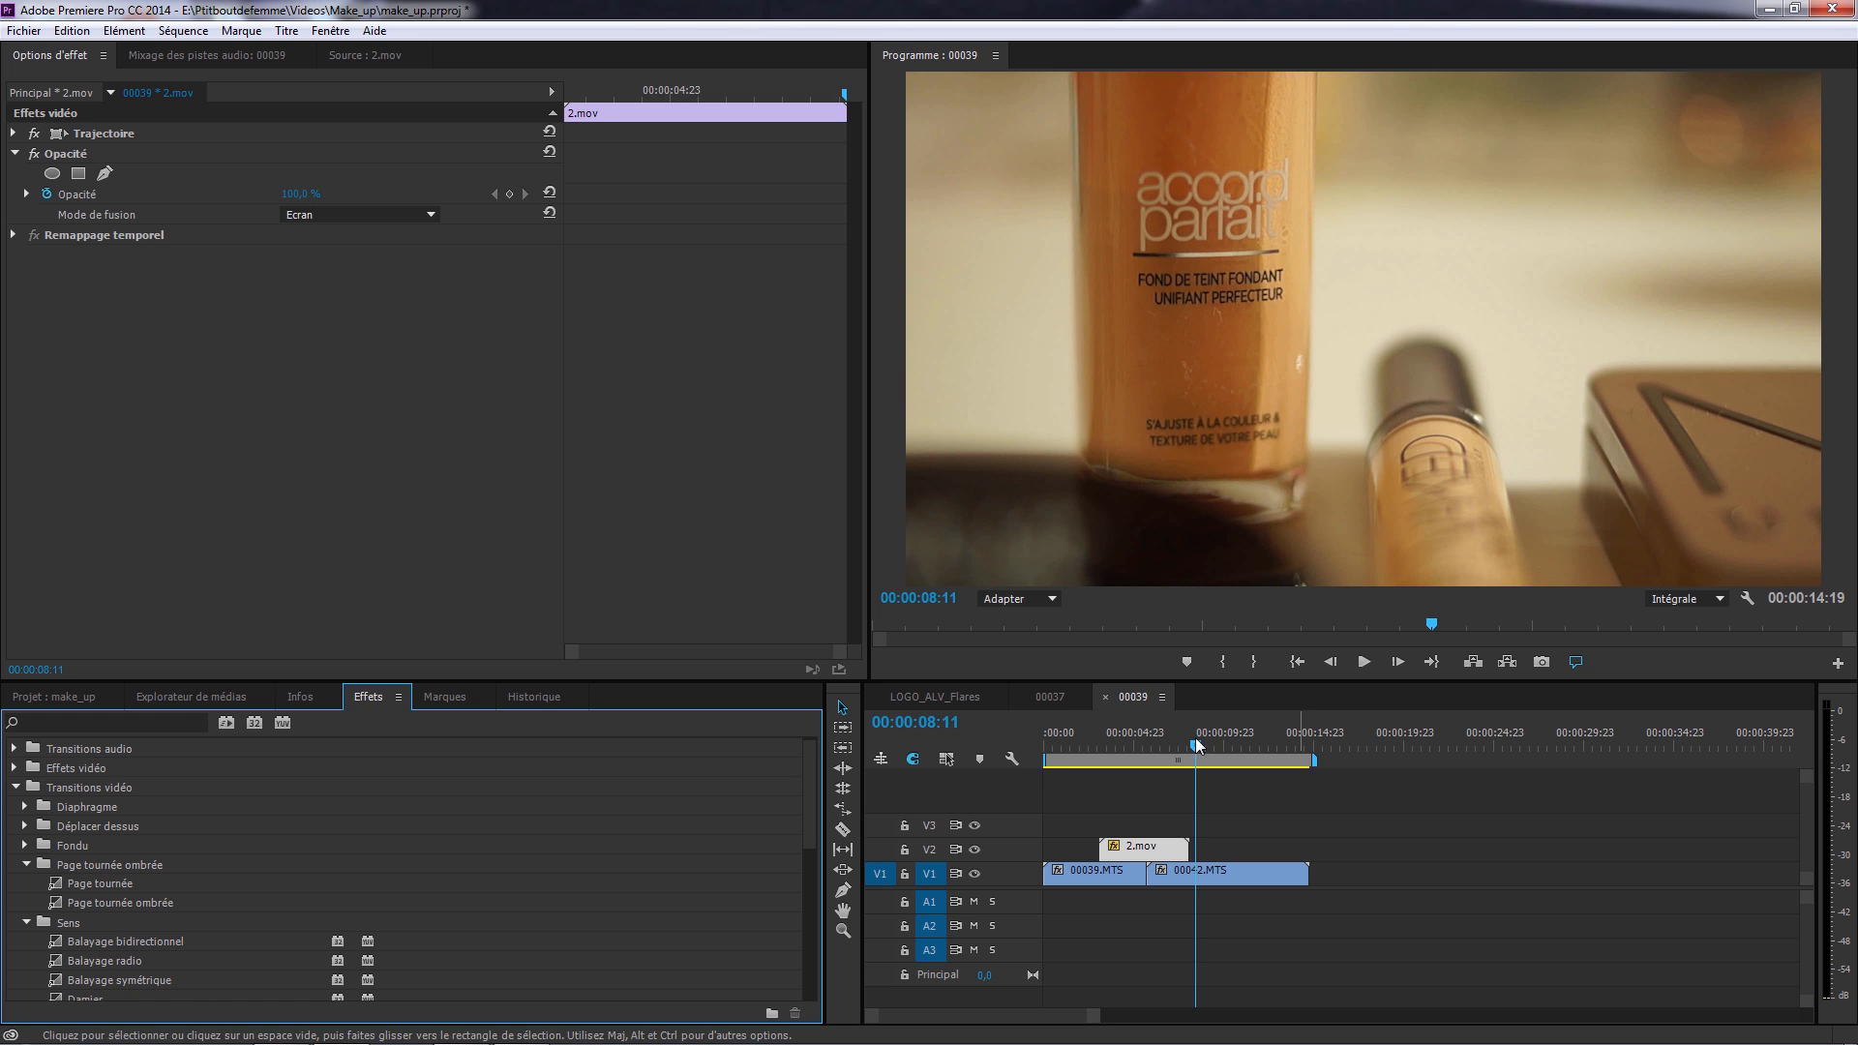
Scrub through the sequence and return to the light leak over 00039.MTS at 00:00:05:00.
drag(1092, 749, 1190, 745)
click(1281, 743)
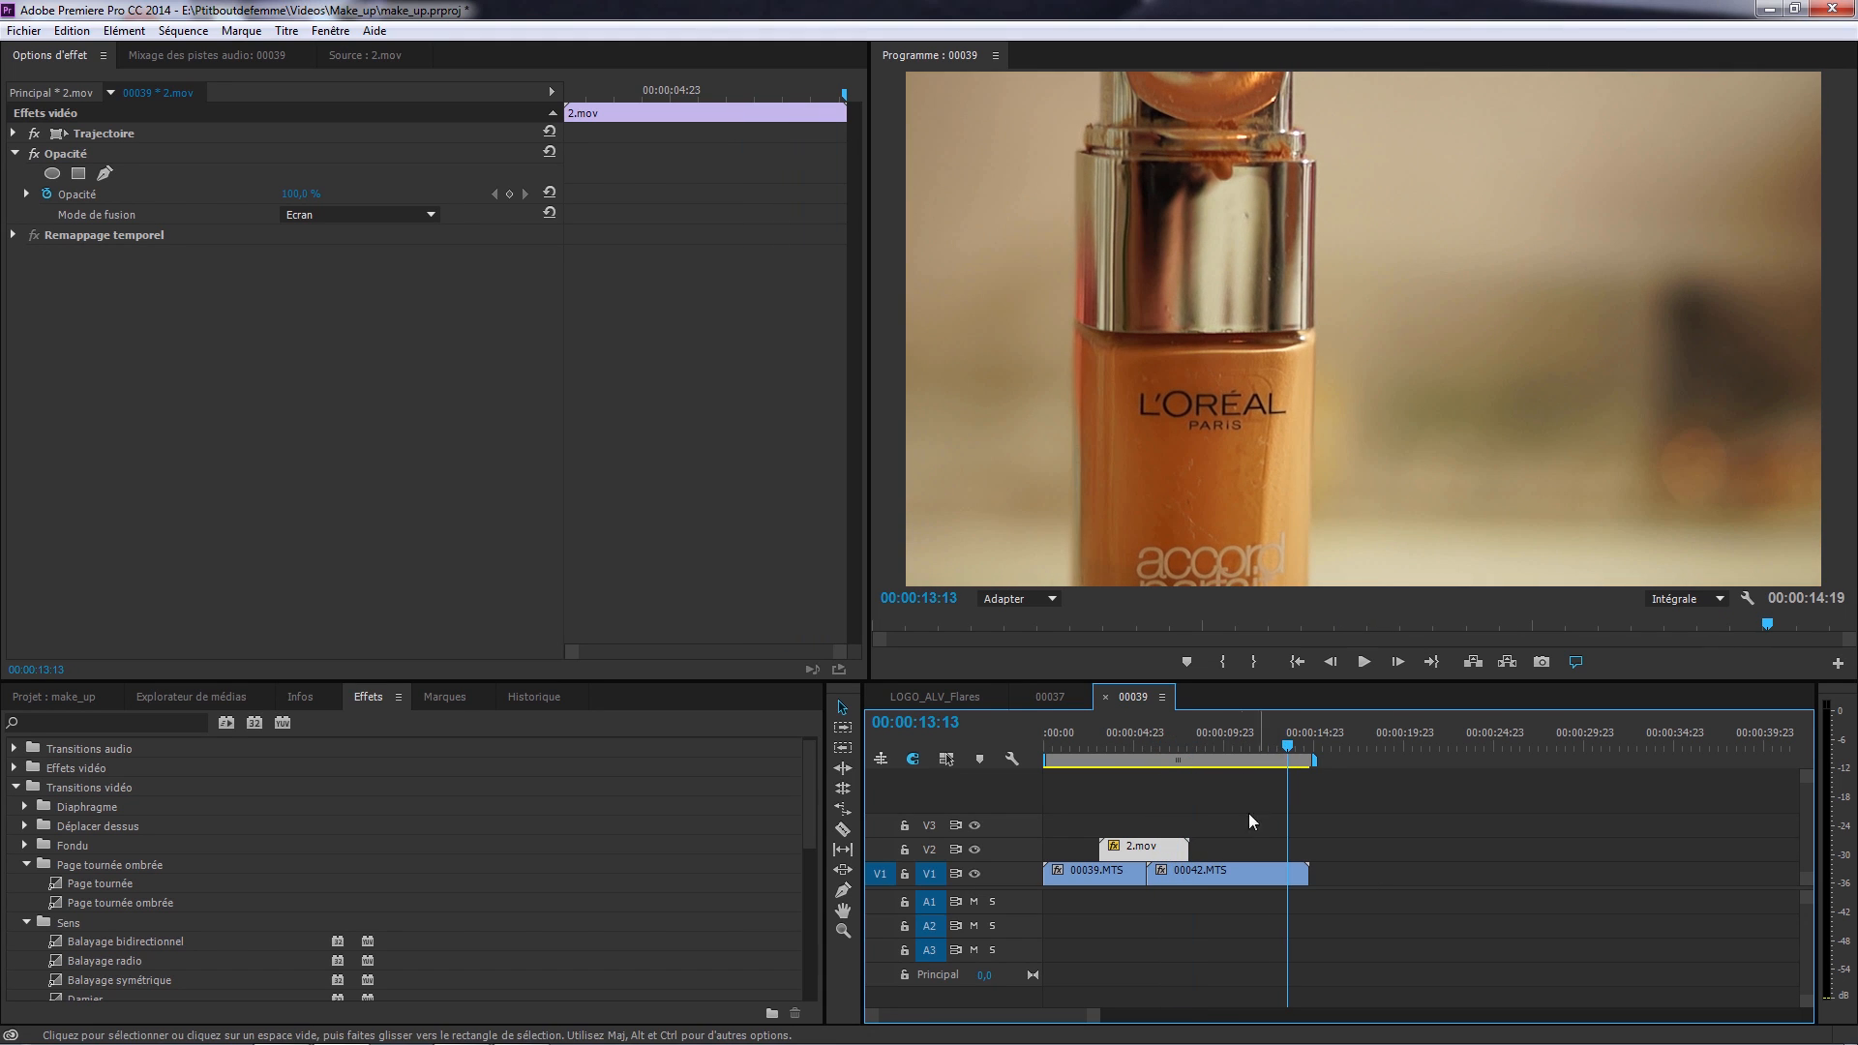
click(1122, 743)
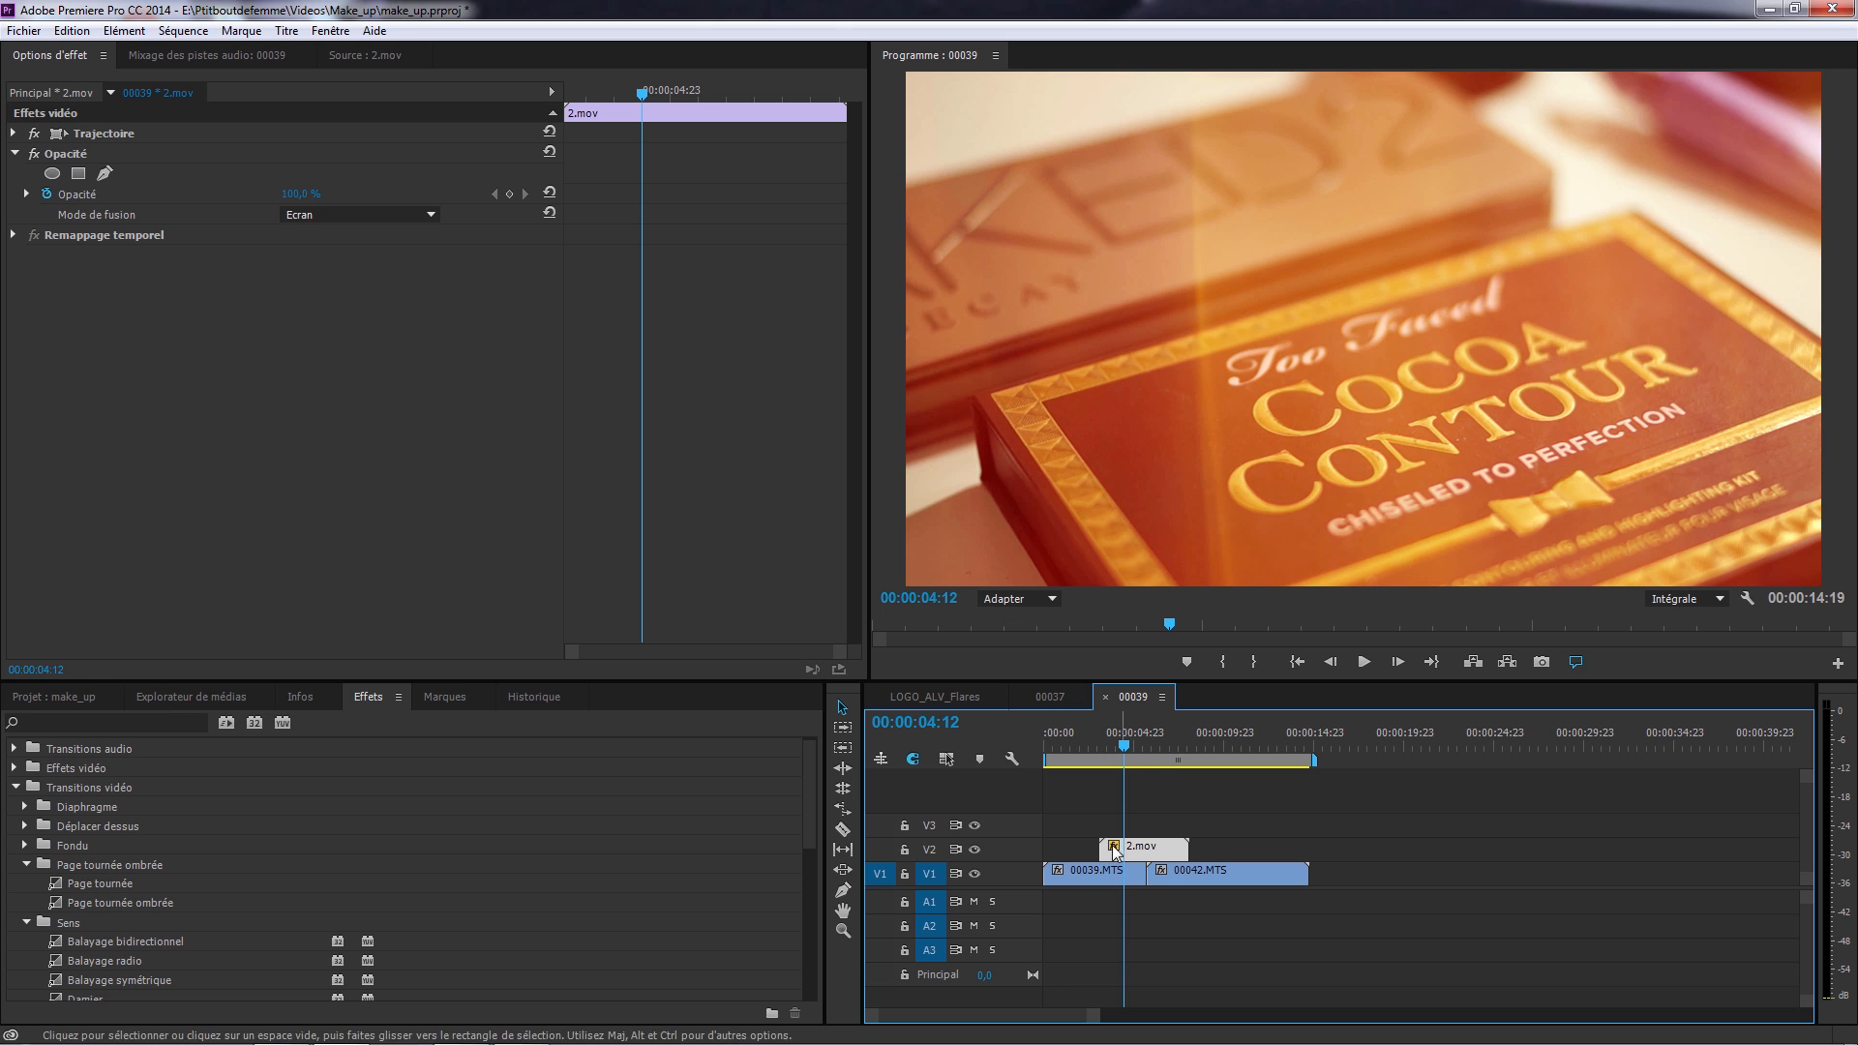
click(1134, 746)
Open the light-leak clip 7.mov from the project in the source monitor and scrub through it to 01:06:51:05.
click(56, 697)
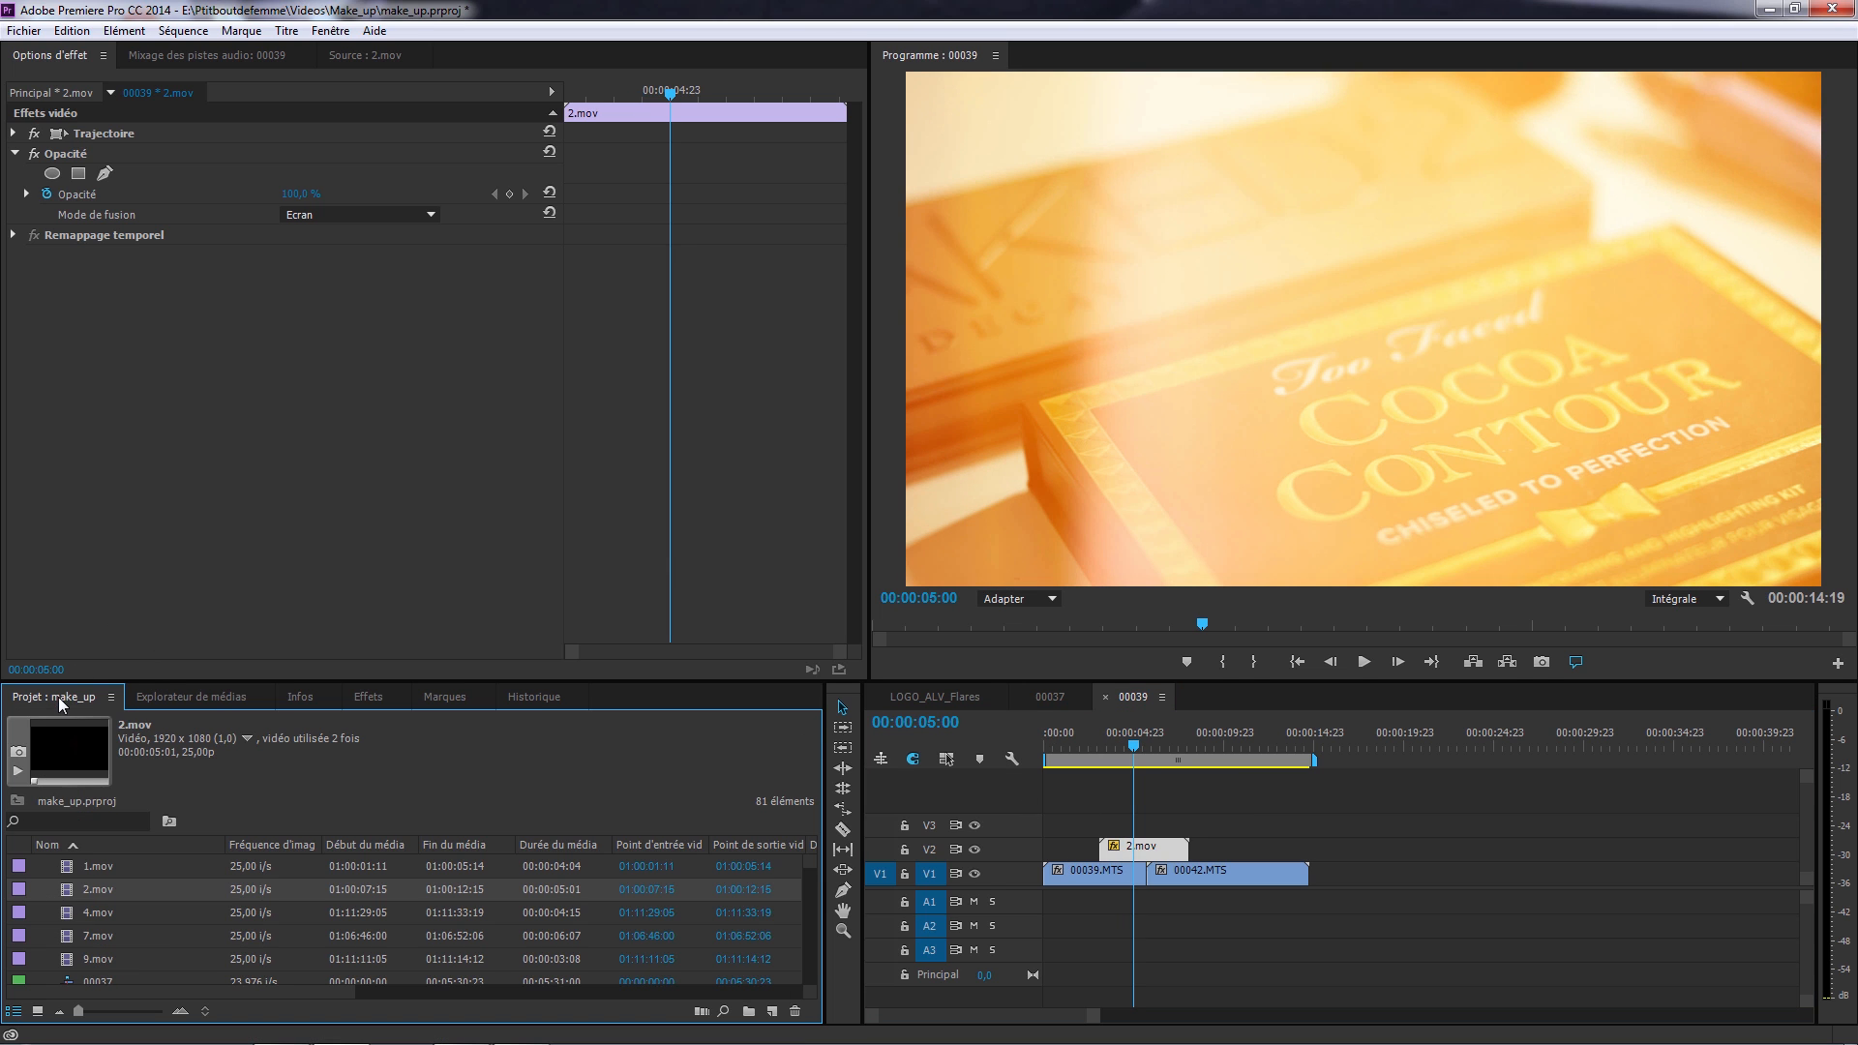
click(77, 937)
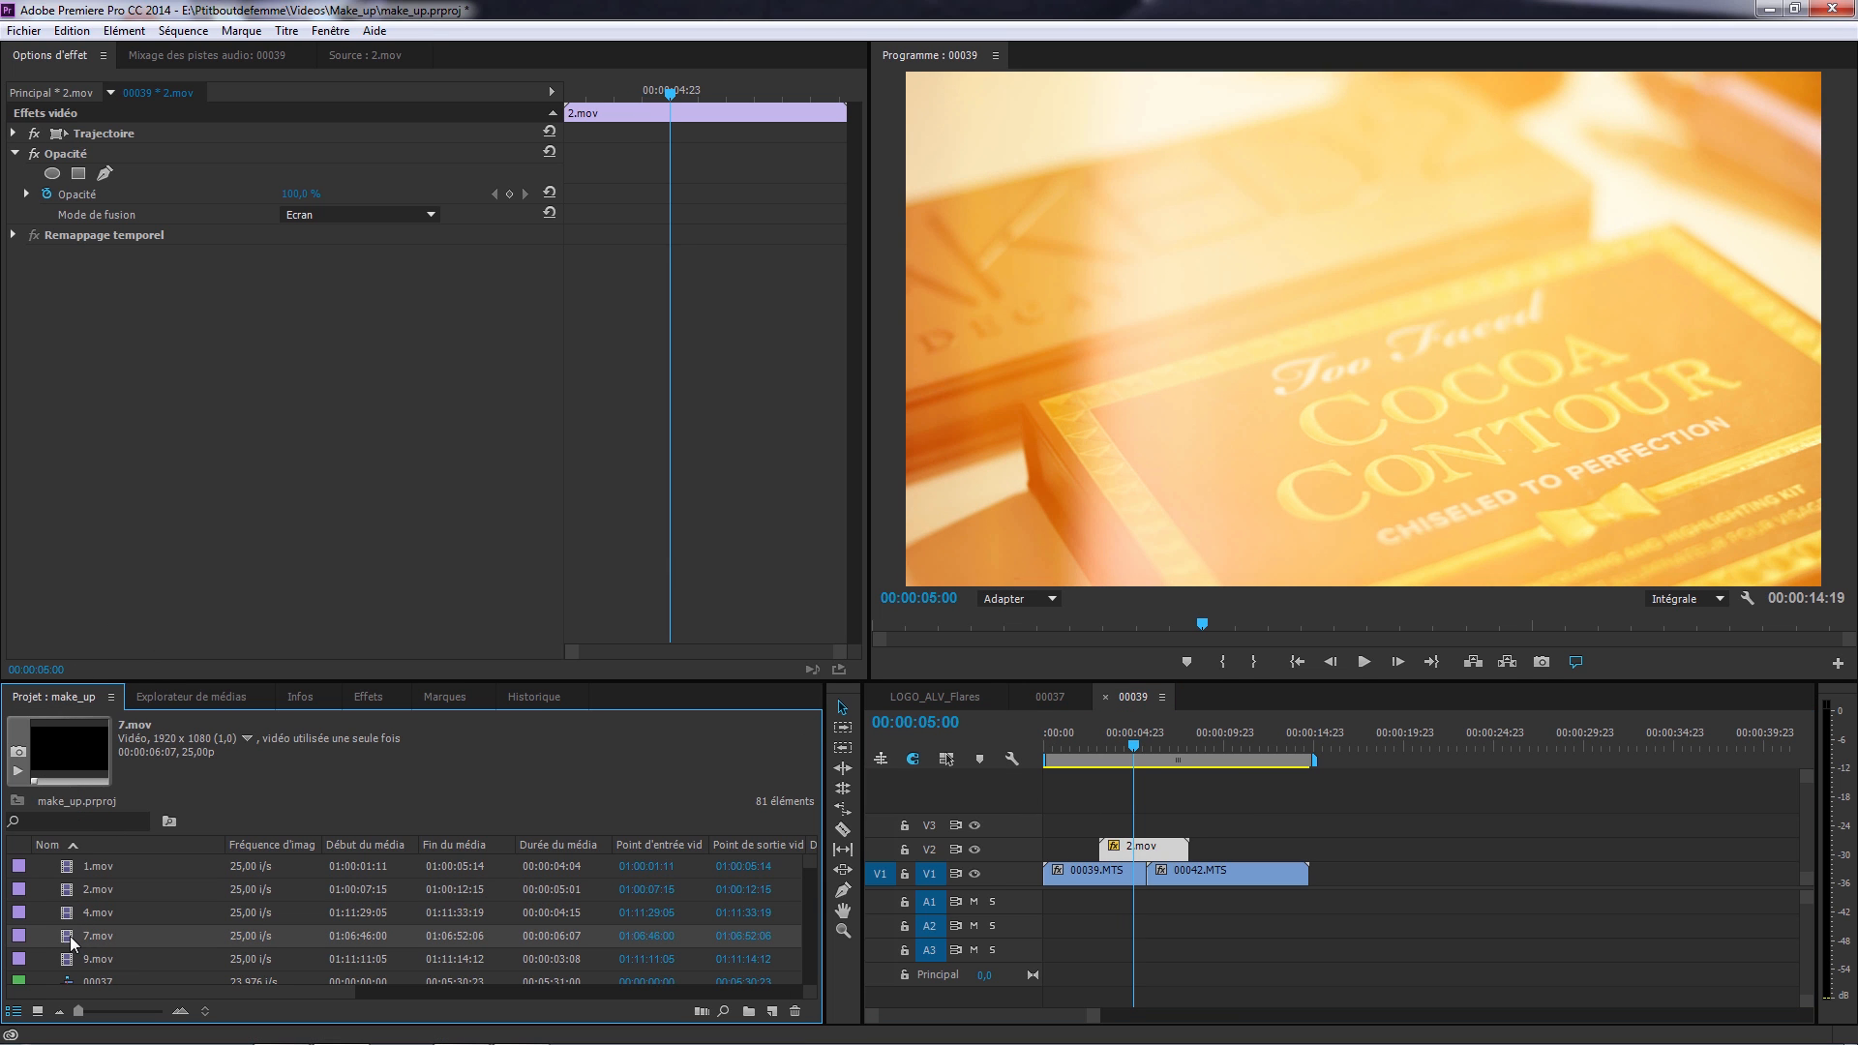
double_click(70, 937)
drag(100, 626, 710, 643)
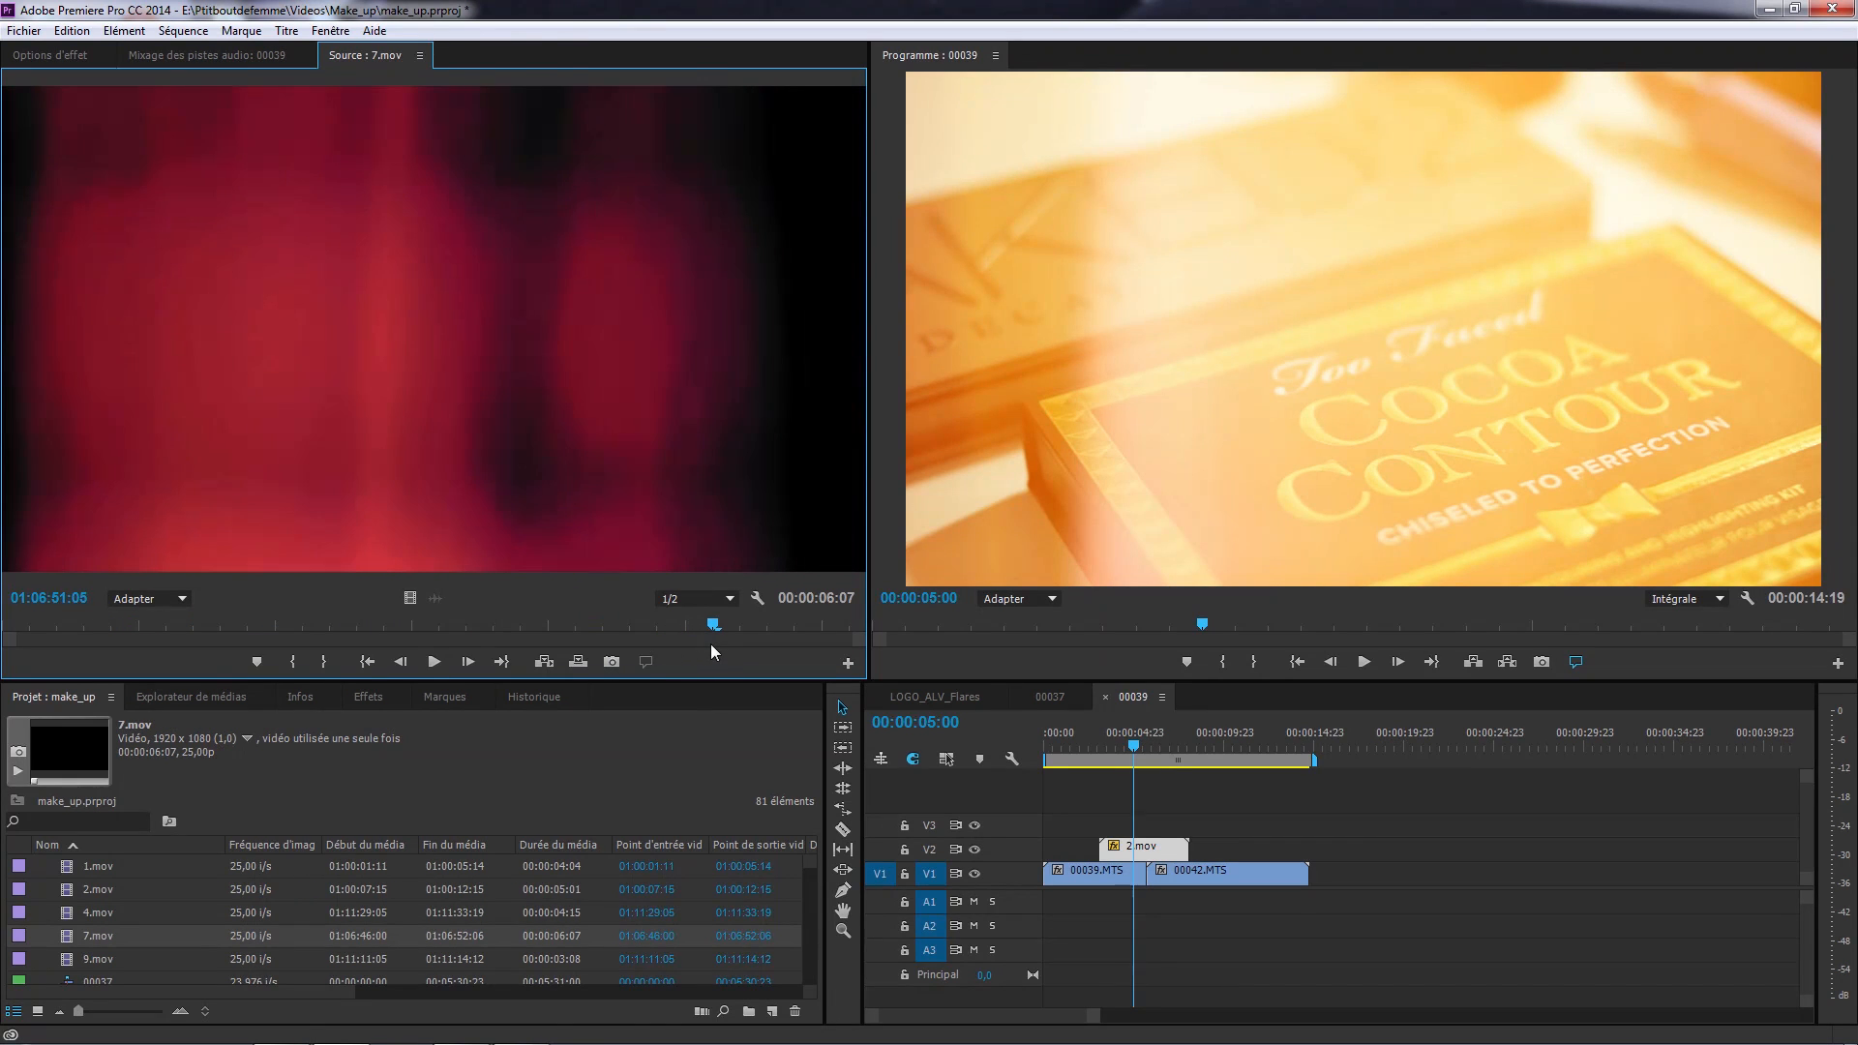
Scrub back and forth across the cut under 2.mov to review the finished light-leak transition.
drag(1106, 752, 1186, 748)
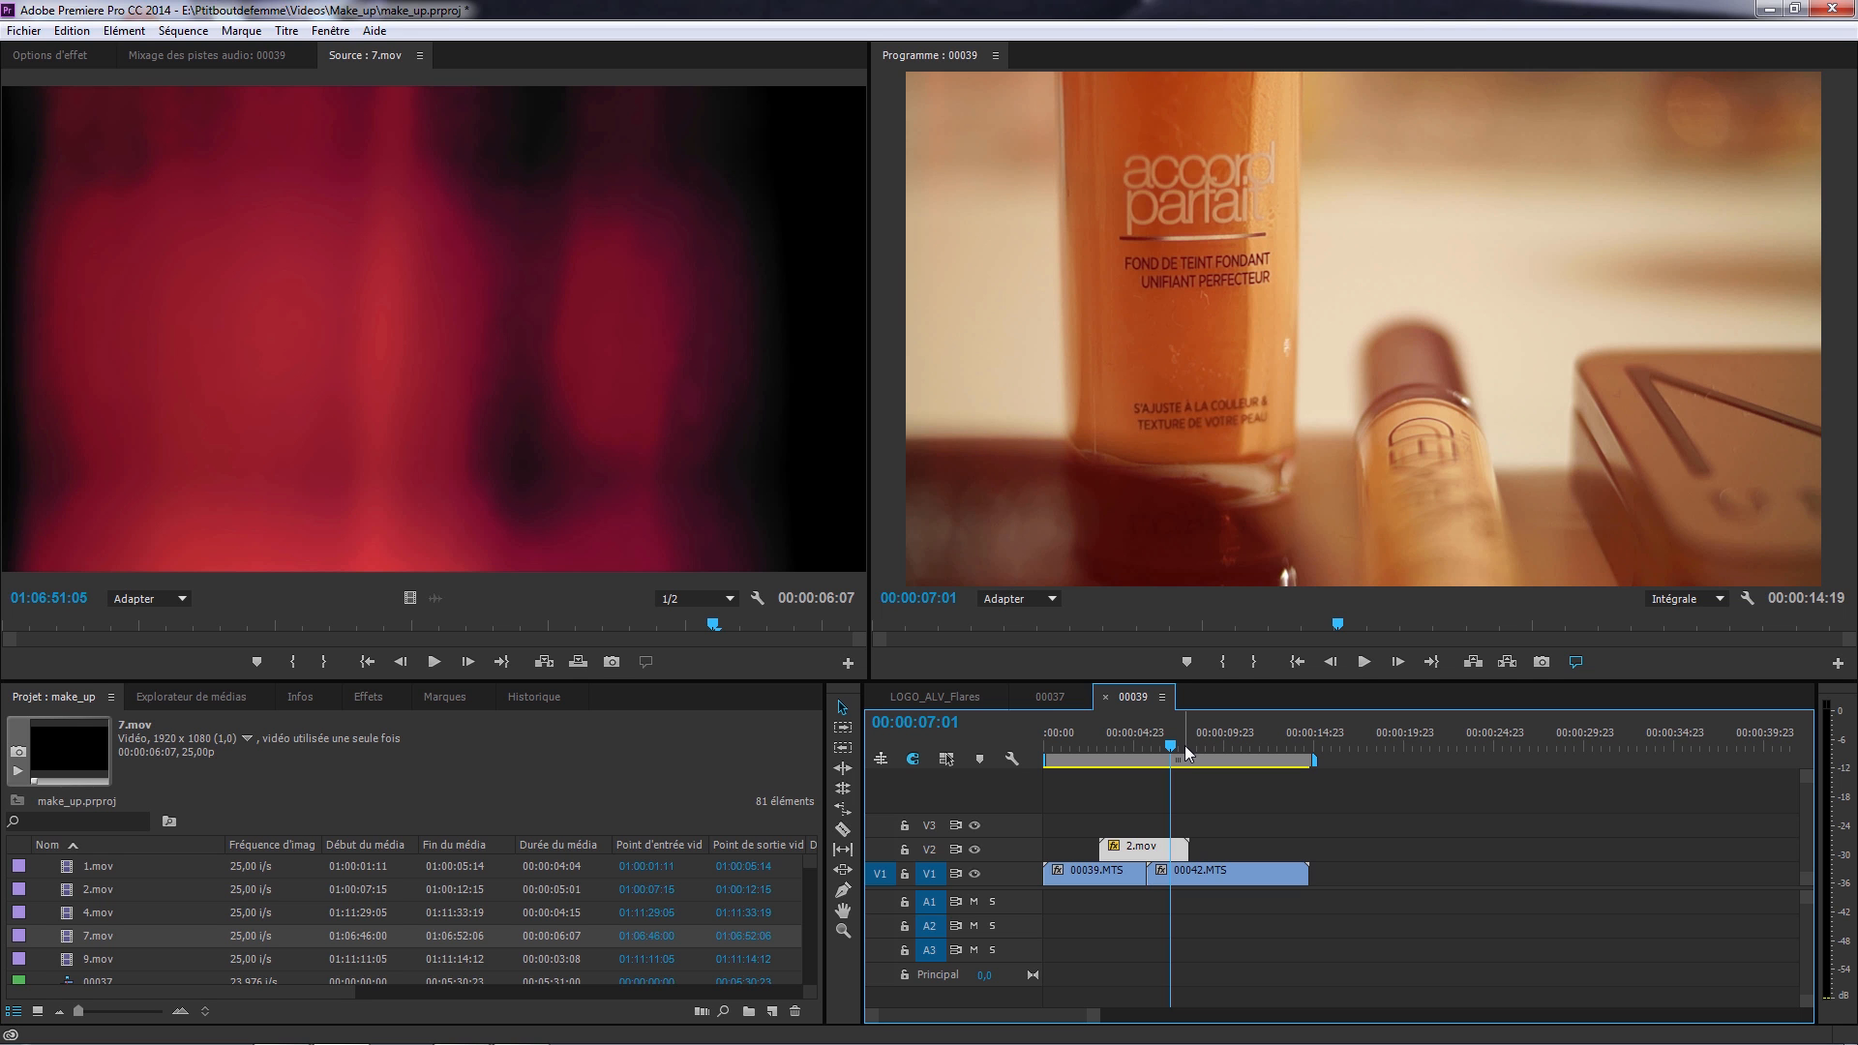
click(1109, 751)
drag(1109, 753, 1108, 753)
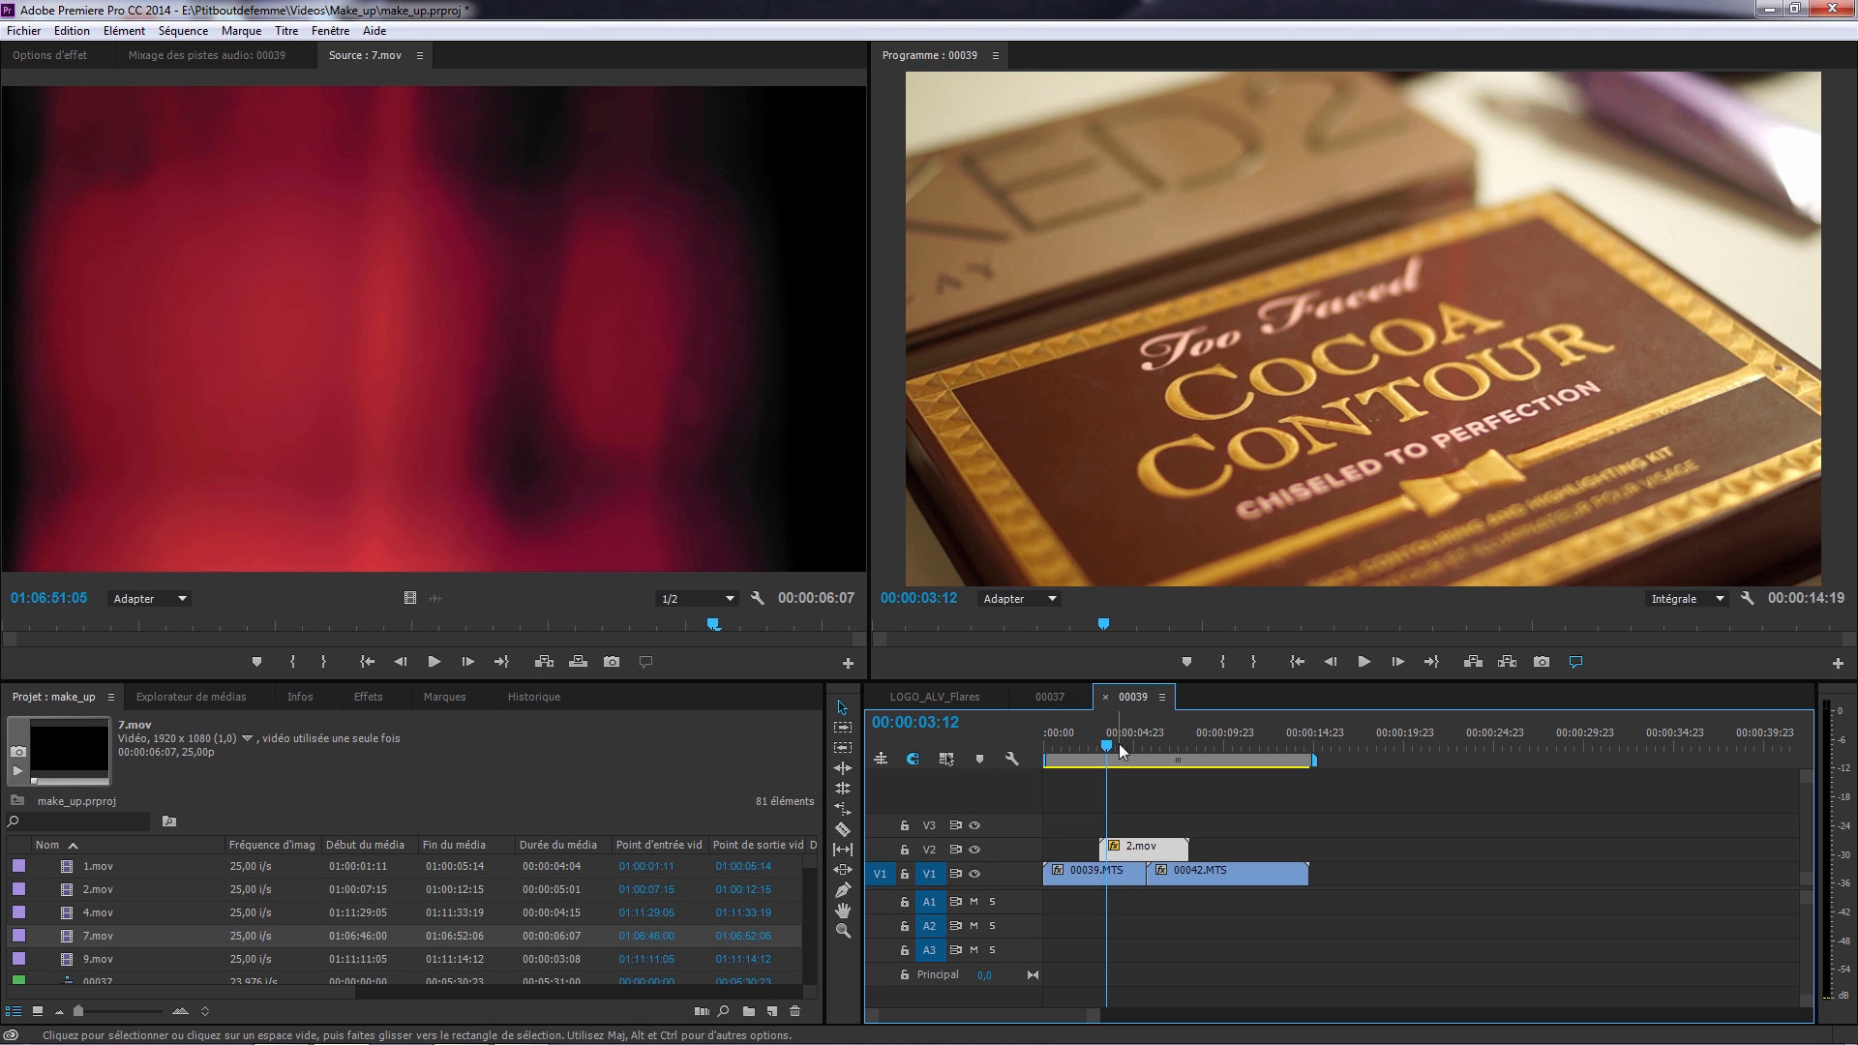
drag(1118, 743, 1164, 751)
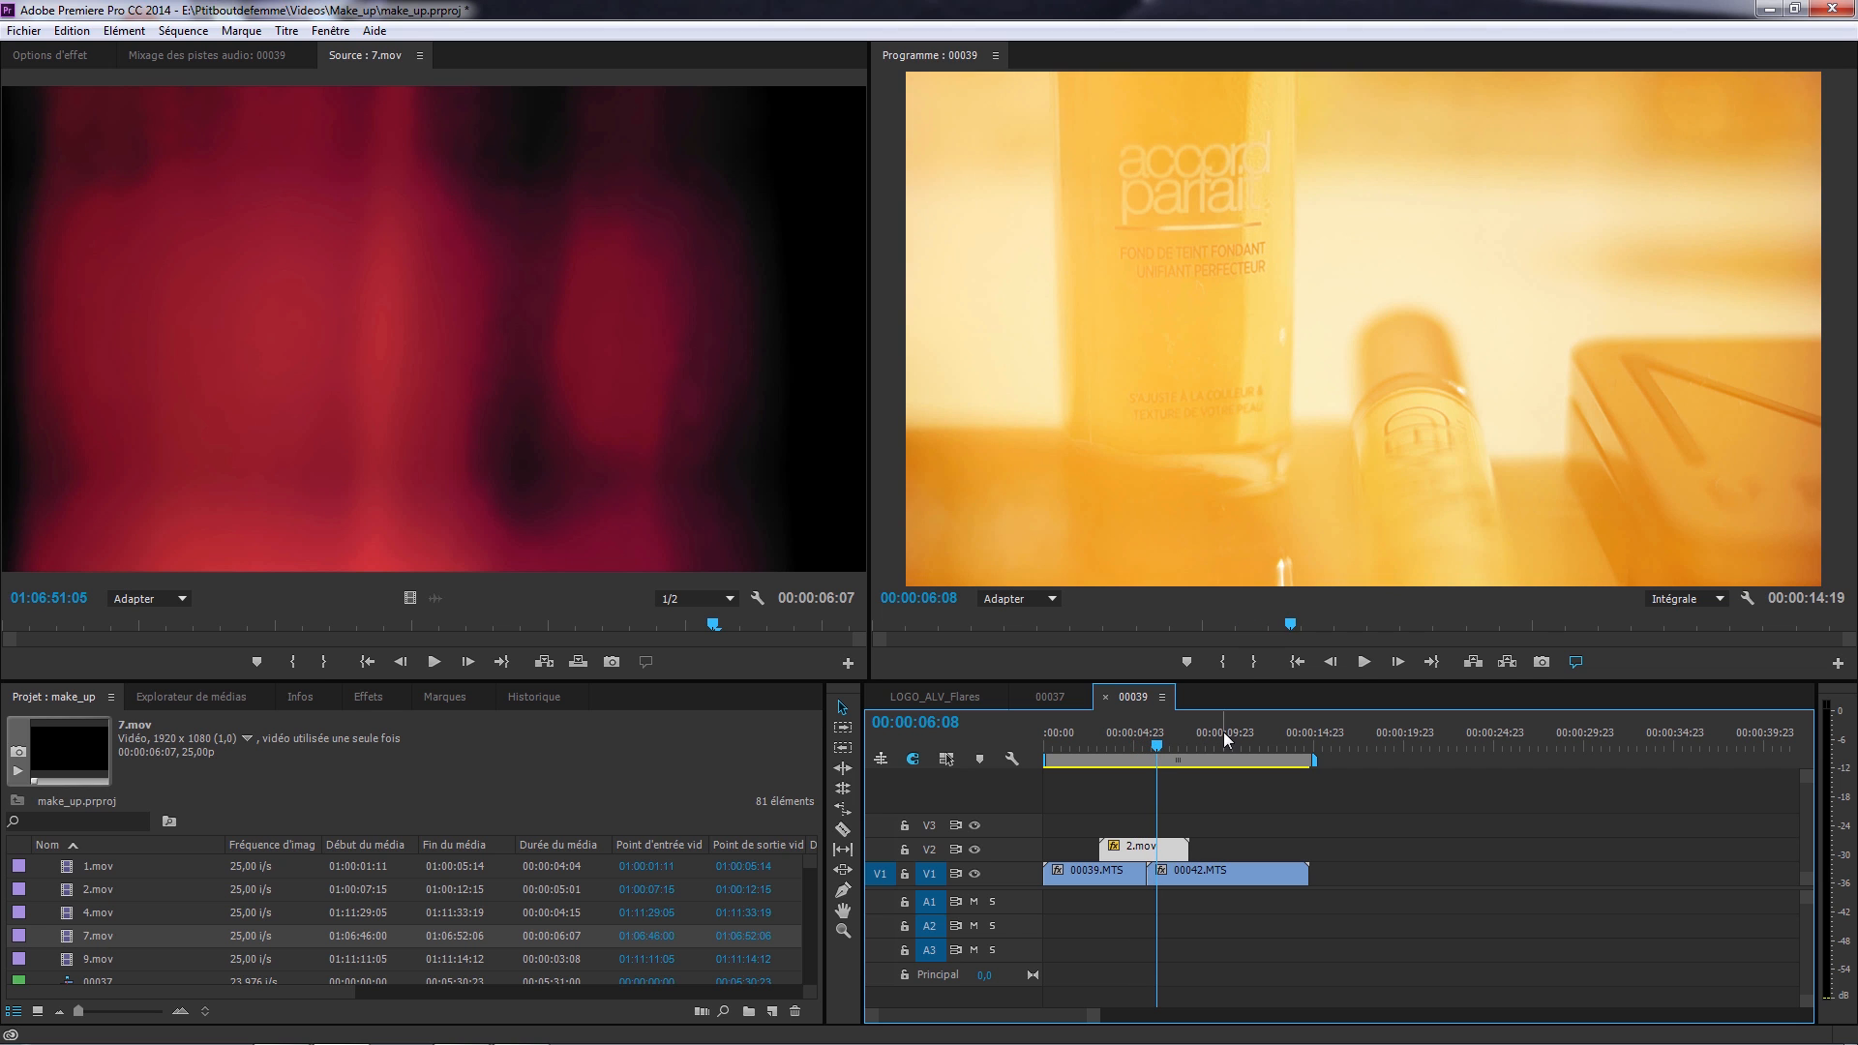